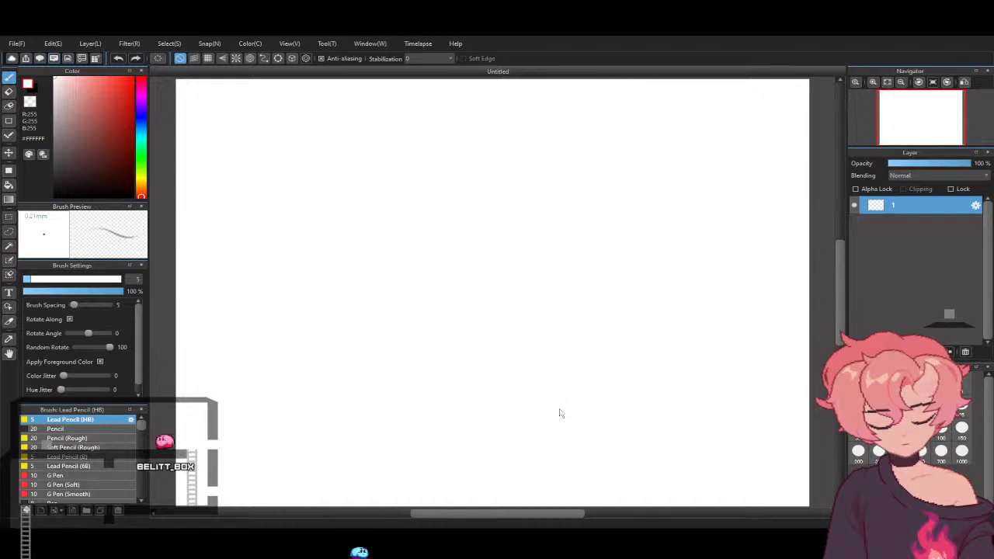
Add four new empty layers above layer 1
{"action": "scroll", "coordinate": [543, 413], "scroll_direction": "down", "scroll_amount": 2}
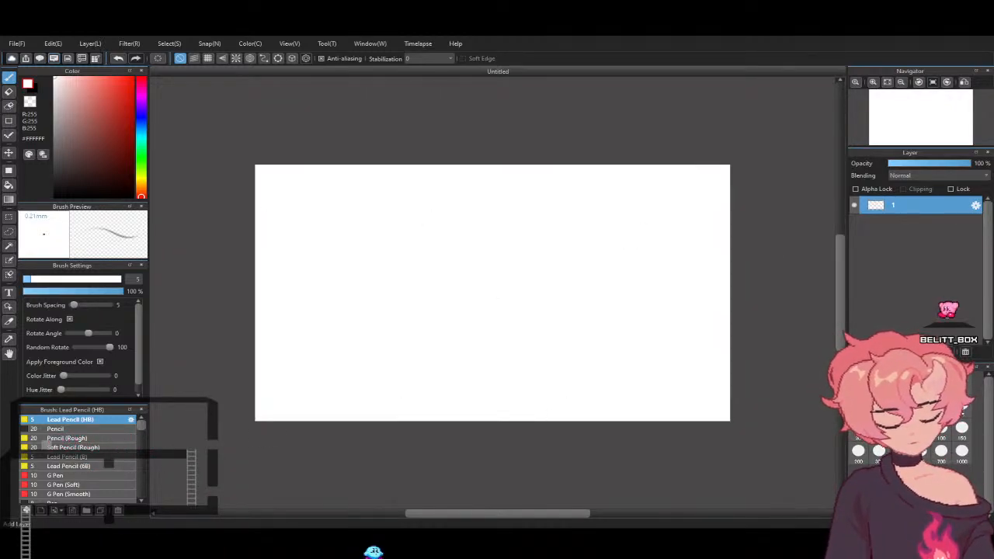
{"action": "left_click", "coordinate": [855, 352]}
{"action": "left_click", "coordinate": [856, 352]}
{"action": "left_click", "coordinate": [856, 352]}
{"action": "left_click", "coordinate": [856, 351]}
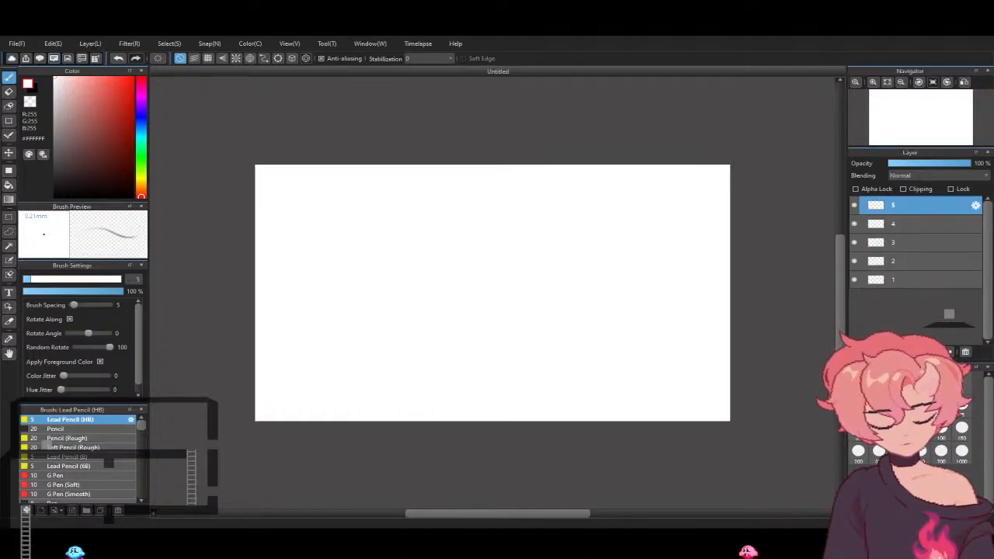
Fill layer 1 entirely with black (#000000) as the canvas background
{"action": "left_click", "coordinate": [916, 279]}
{"action": "left_click_drag", "start_coordinate": [111, 122], "coordinate": [132, 195]}
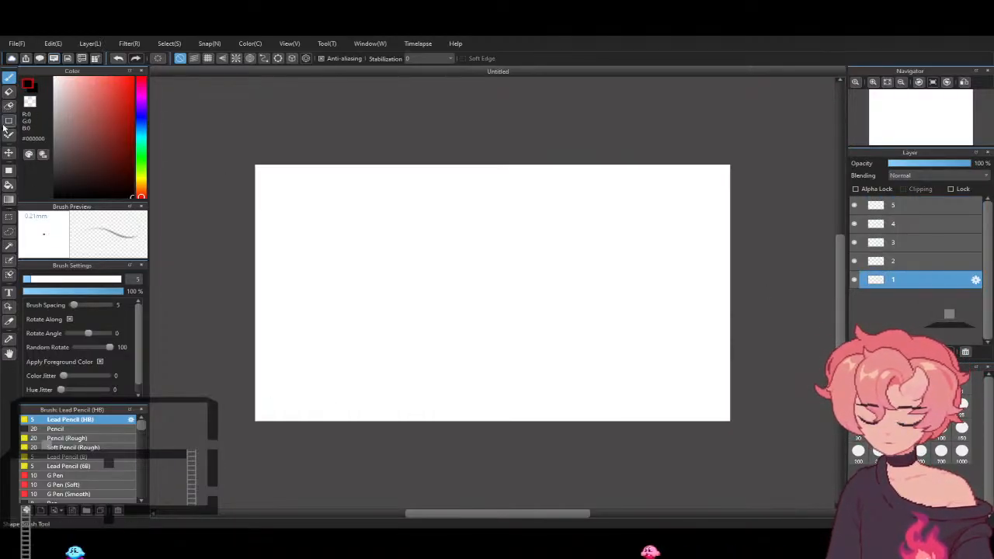
{"action": "left_click", "coordinate": [9, 185]}
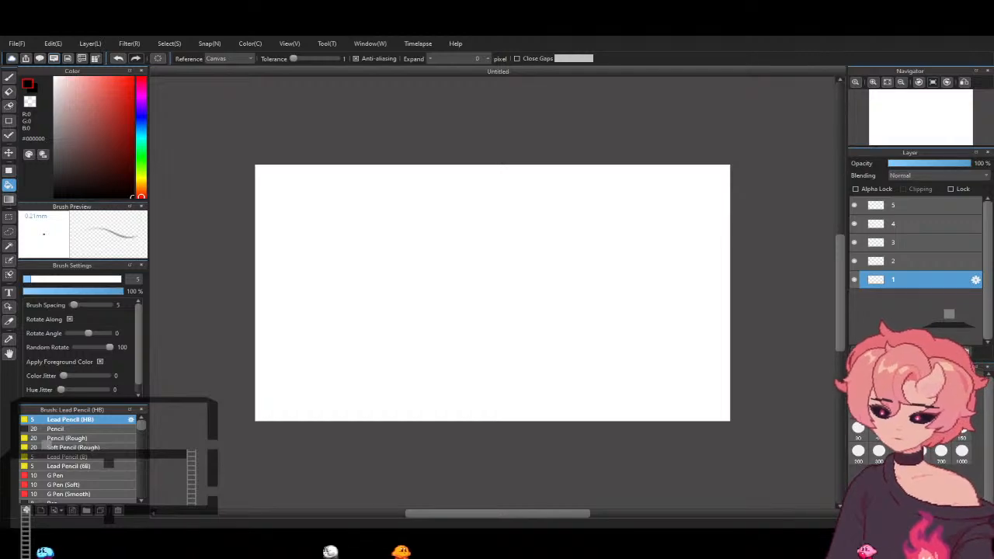
{"action": "left_click", "coordinate": [603, 381]}
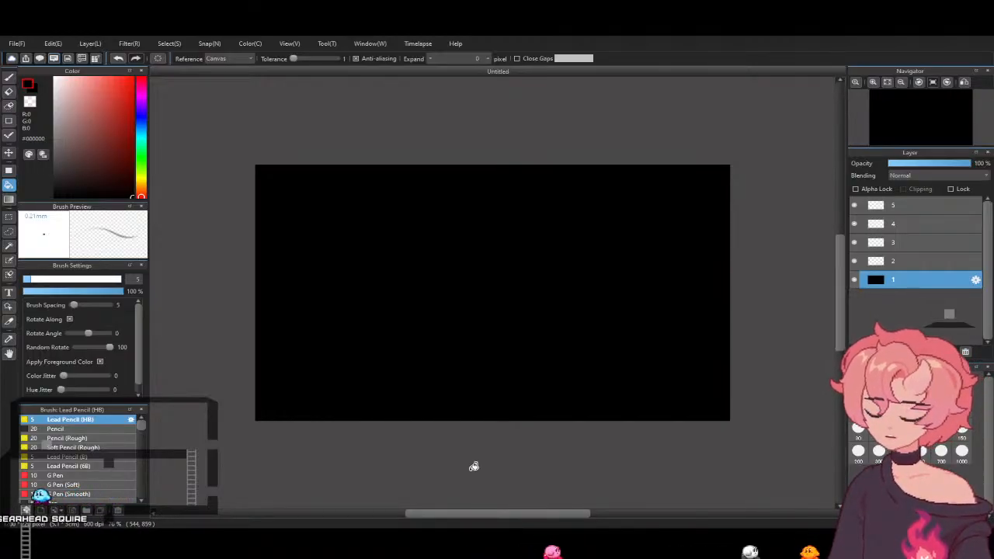
Handwrite "5/10/25" and "30 minutes" in white Lead Pencil (HB) along the canvas's upper edge on layer 1, and make layer 2 active
{"action": "left_click", "coordinate": [910, 261]}
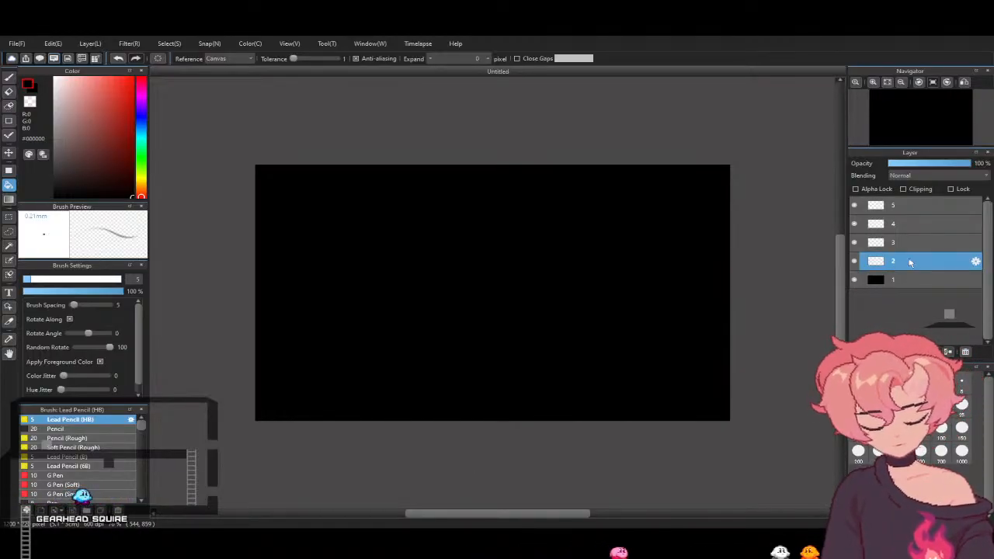
{"action": "left_click", "coordinate": [9, 78]}
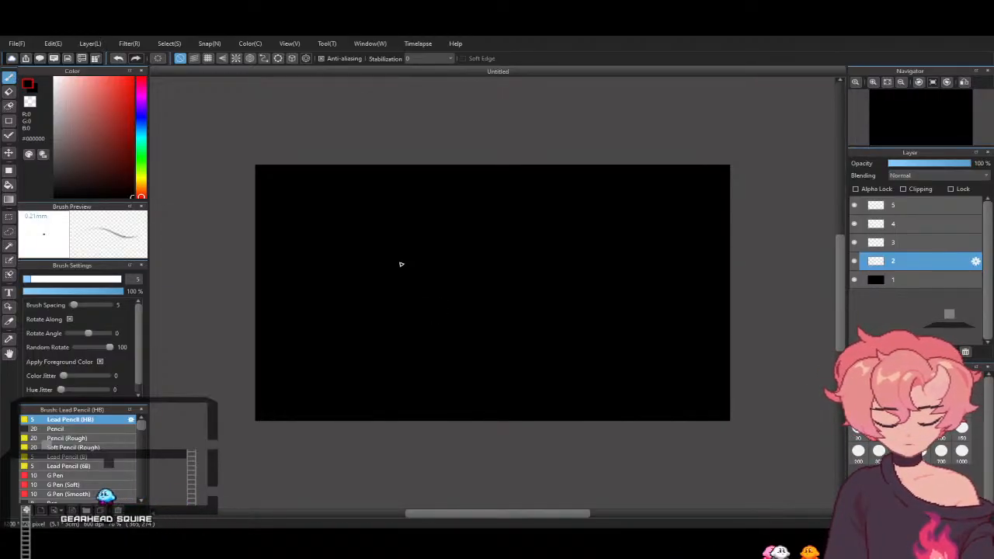
{"action": "scroll", "coordinate": [400, 264], "scroll_direction": "down", "scroll_amount": 2}
{"action": "scroll", "coordinate": [401, 264], "scroll_direction": "up", "scroll_amount": 5}
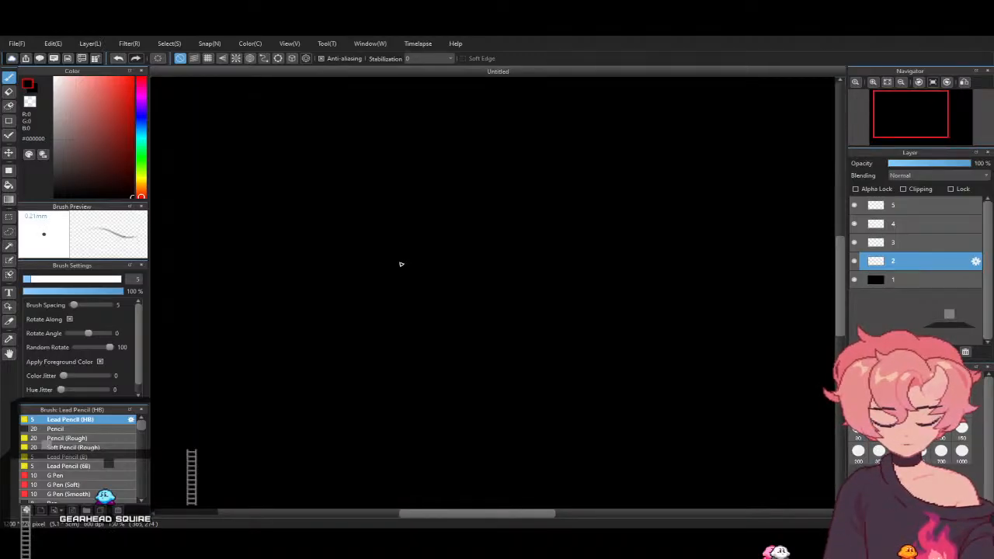
{"action": "scroll", "coordinate": [401, 265], "scroll_direction": "down", "scroll_amount": 2}
{"action": "scroll", "coordinate": [401, 264], "scroll_direction": "up", "scroll_amount": 3}
{"action": "scroll", "coordinate": [400, 263], "scroll_direction": "down", "scroll_amount": 4}
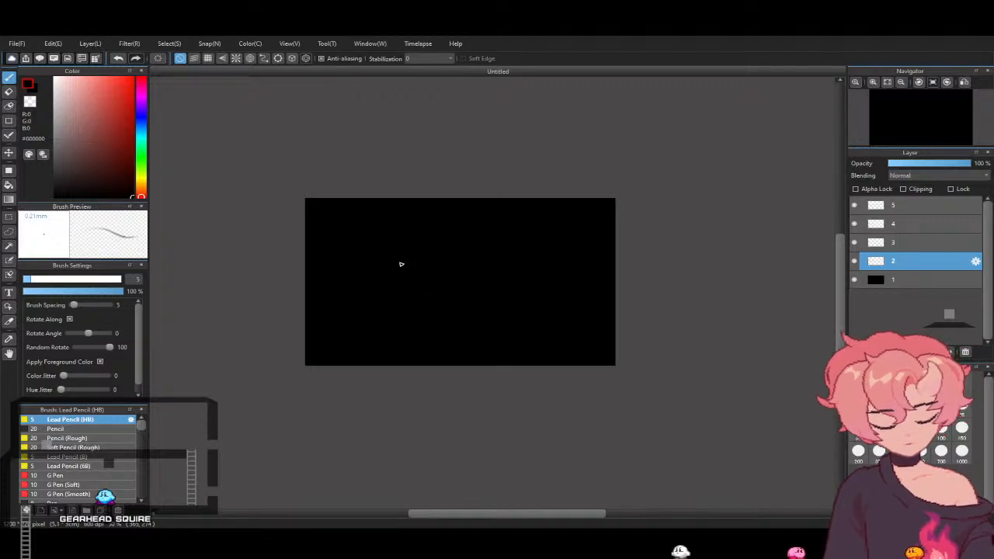
{"action": "left_click", "coordinate": [873, 82]}
{"action": "left_click", "coordinate": [872, 83]}
{"action": "left_click", "coordinate": [873, 82]}
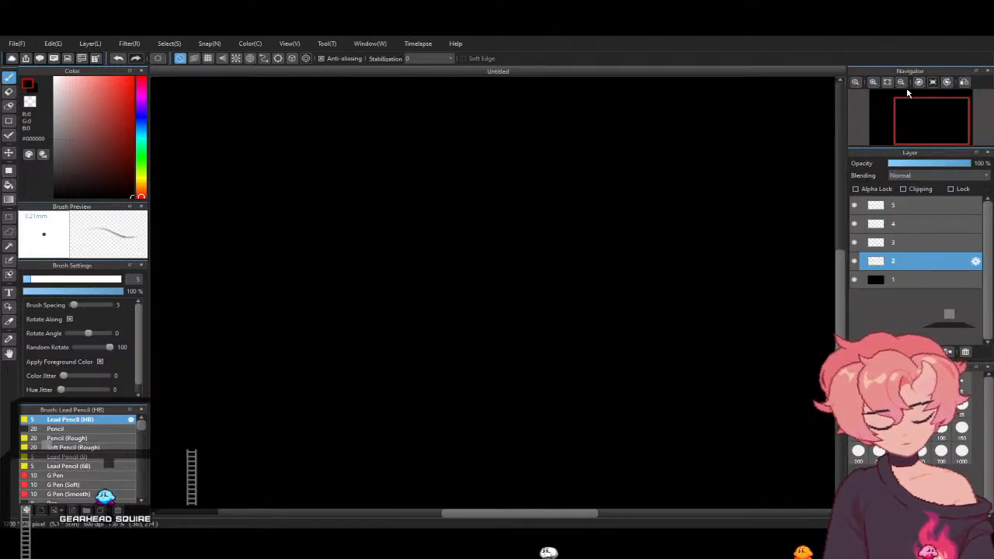
{"action": "left_click", "coordinate": [901, 82]}
{"action": "left_click_drag", "start_coordinate": [582, 513], "coordinate": [552, 514]}
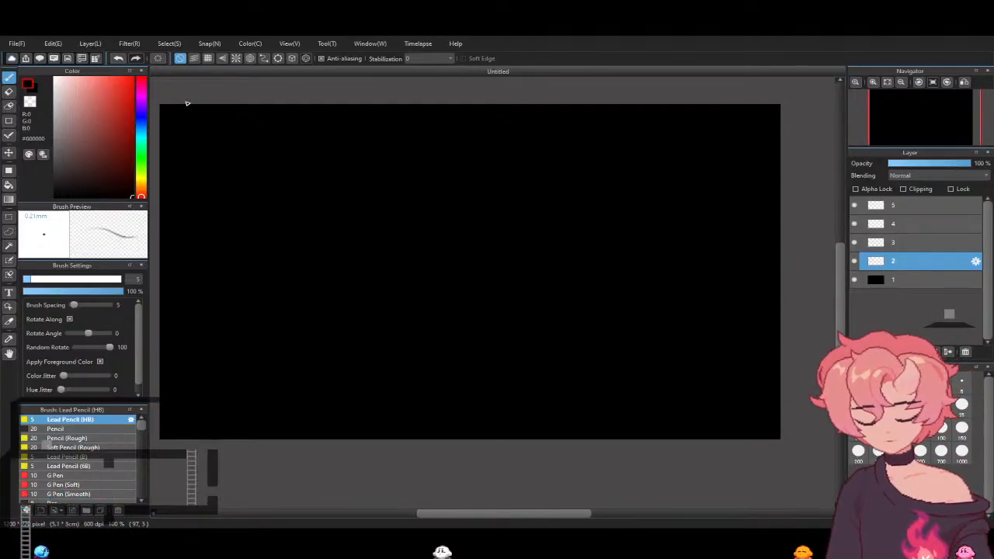
{"action": "left_click", "coordinate": [896, 281]}
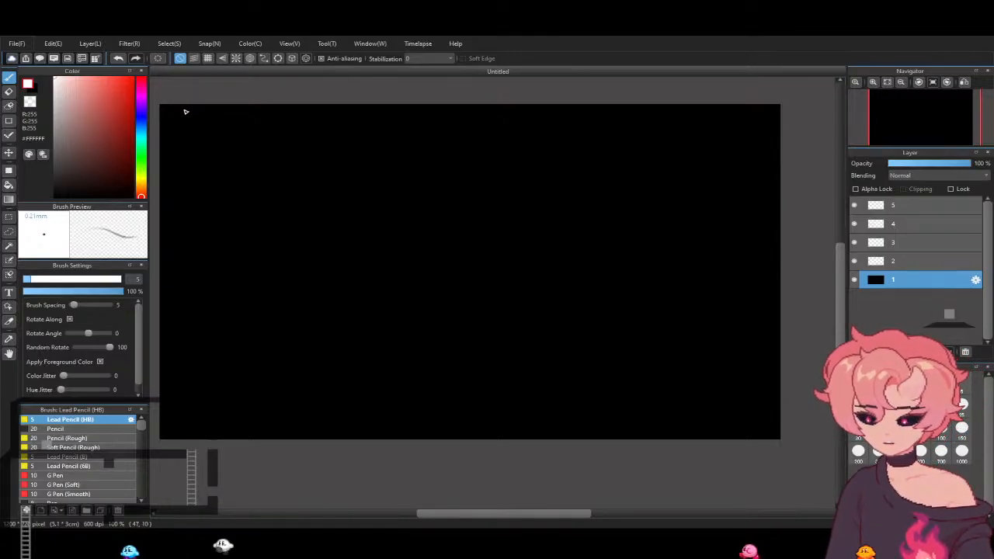
{"action": "mouse_move", "coordinate": [175, 117]}
{"action": "left_mouse_down"}
{"action": "mouse_move", "coordinate": [188, 143]}
{"action": "mouse_move", "coordinate": [203, 119]}
{"action": "mouse_move", "coordinate": [227, 134]}
{"action": "mouse_move", "coordinate": [260, 121]}
{"action": "left_mouse_up"}
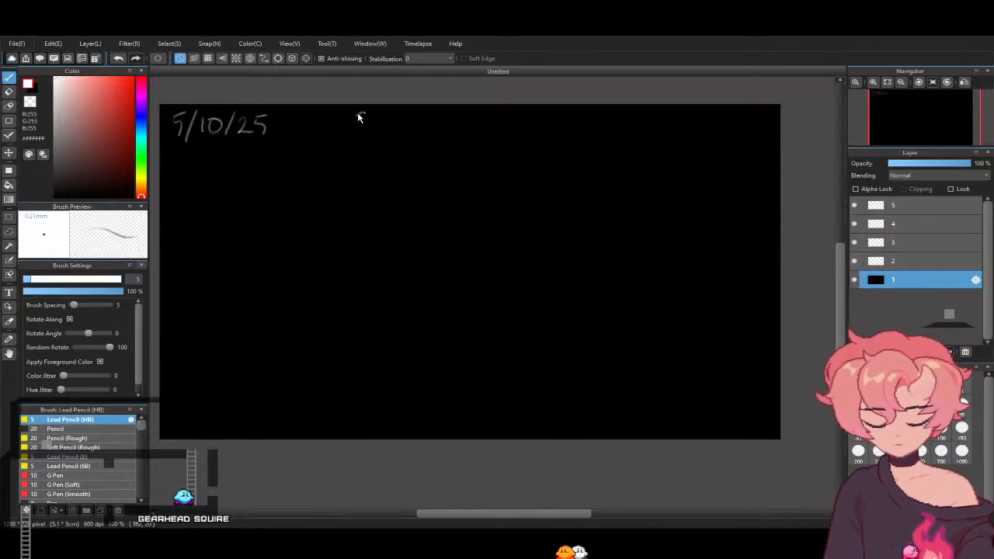
{"action": "mouse_move", "coordinate": [388, 112]}
{"action": "left_mouse_down"}
{"action": "mouse_move", "coordinate": [472, 126]}
{"action": "mouse_move", "coordinate": [486, 108]}
{"action": "mouse_move", "coordinate": [486, 124]}
{"action": "mouse_move", "coordinate": [500, 123]}
{"action": "mouse_move", "coordinate": [472, 116]}
{"action": "left_mouse_up"}
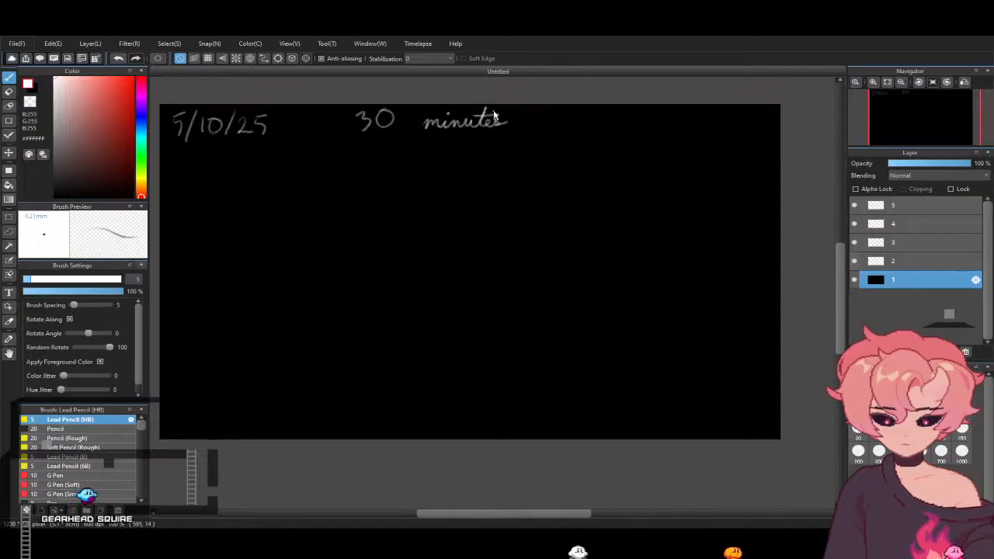
{"action": "left_click", "coordinate": [878, 262]}
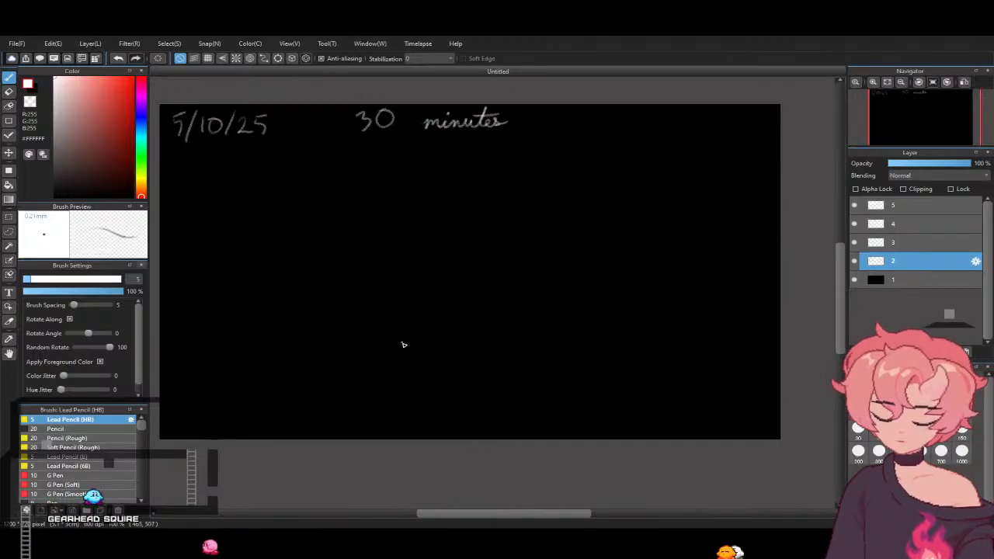
Try sketching a diagonal line at the canvas's lower centre and an angular limb shape of three joined lines to its right
{"action": "left_click_drag", "start_coordinate": [382, 328], "coordinate": [491, 430]}
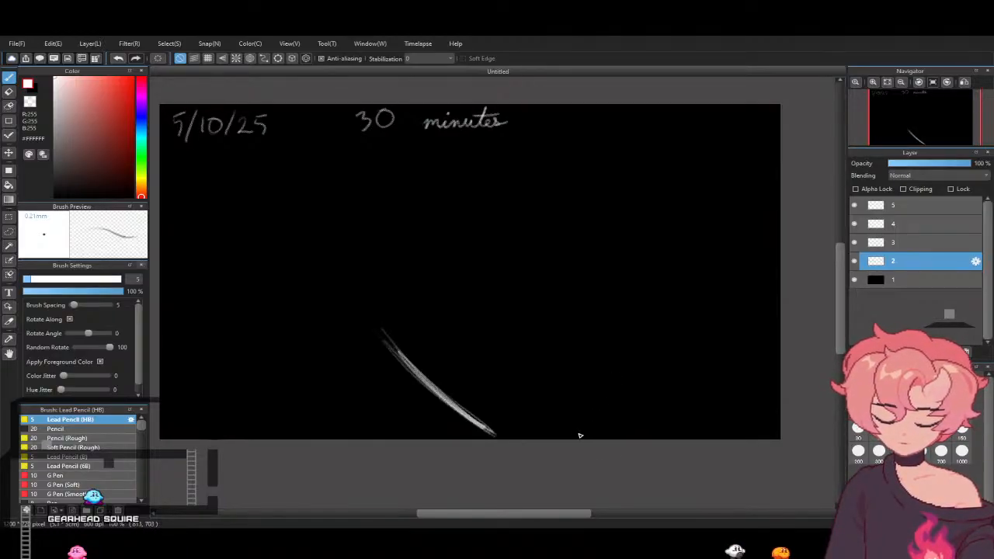
{"action": "mouse_move", "coordinate": [578, 436]}
{"action": "left_mouse_down"}
{"action": "mouse_move", "coordinate": [644, 378]}
{"action": "mouse_move", "coordinate": [563, 438]}
{"action": "mouse_move", "coordinate": [659, 353]}
{"action": "left_mouse_up"}
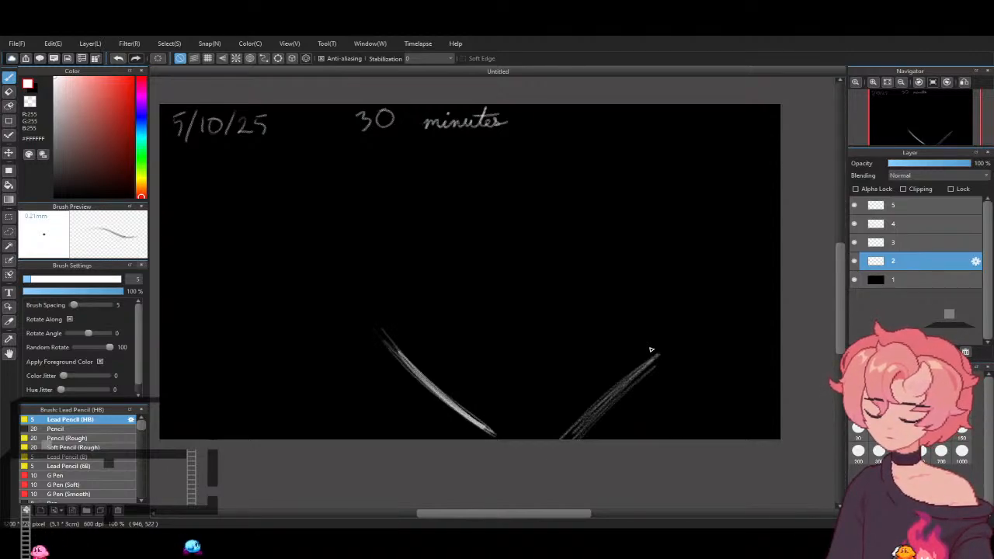
{"action": "left_click_drag", "start_coordinate": [656, 355], "coordinate": [687, 327]}
{"action": "left_click_drag", "start_coordinate": [603, 400], "coordinate": [697, 318]}
{"action": "left_click_drag", "start_coordinate": [693, 388], "coordinate": [691, 326]}
{"action": "left_click_drag", "start_coordinate": [694, 388], "coordinate": [697, 314]}
{"action": "left_click_drag", "start_coordinate": [690, 445], "coordinate": [692, 315]}
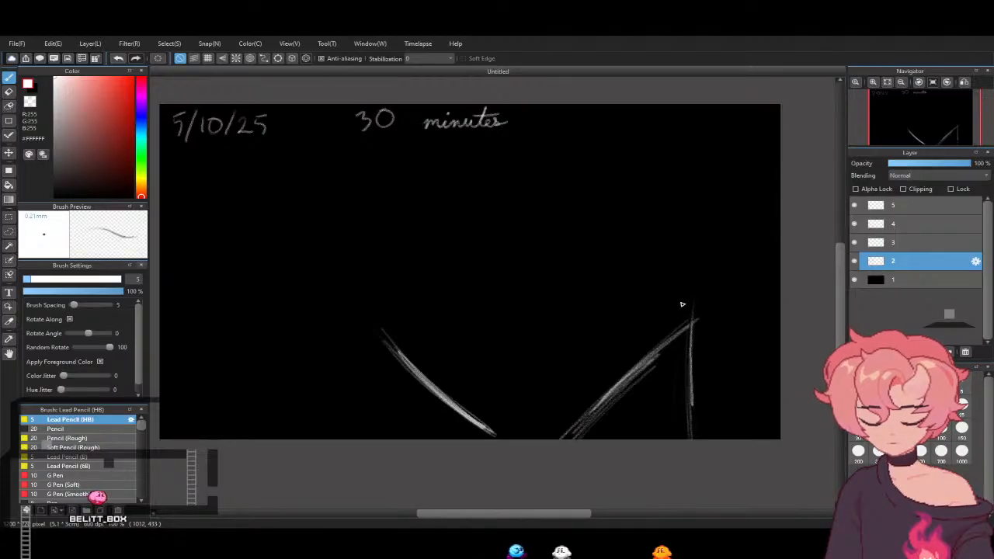
{"action": "left_click_drag", "start_coordinate": [690, 320], "coordinate": [660, 264]}
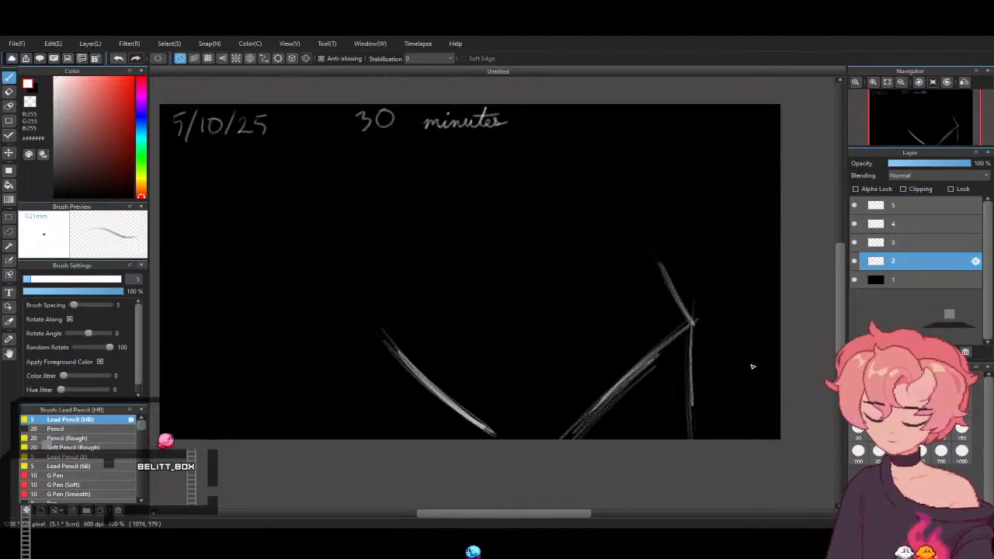
Undo all the sketched strokes on layer 2, keeping the handwritten header
{"action": "key", "text": "ctrl+z"}
{"action": "key", "text": "ctrl+z"}
{"action": "key", "text": "ctrl+z"}
{"action": "key", "text": "ctrl+z"}
{"action": "key", "text": "ctrl+z"}
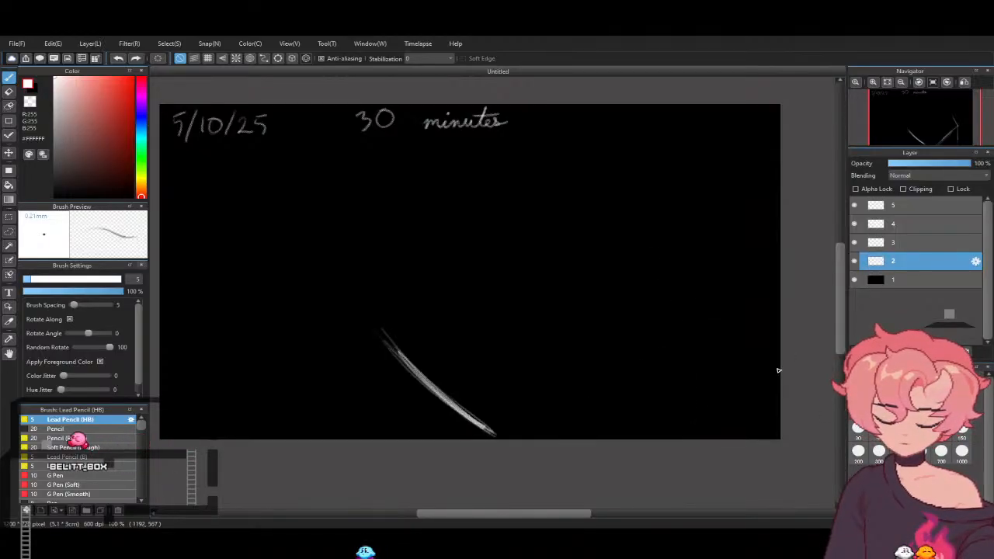
{"action": "key", "text": "ctrl+z"}
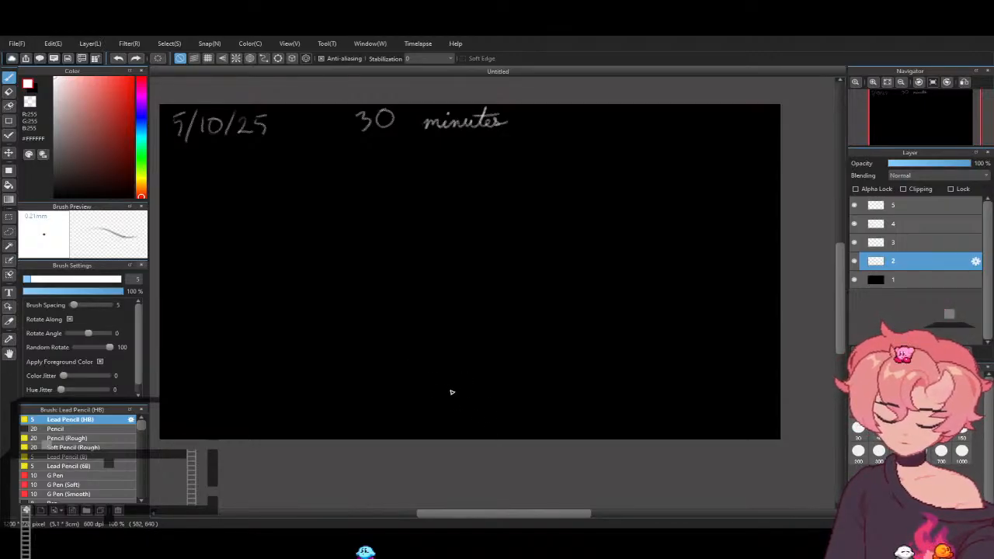
{"action": "key", "text": "ctrl+z"}
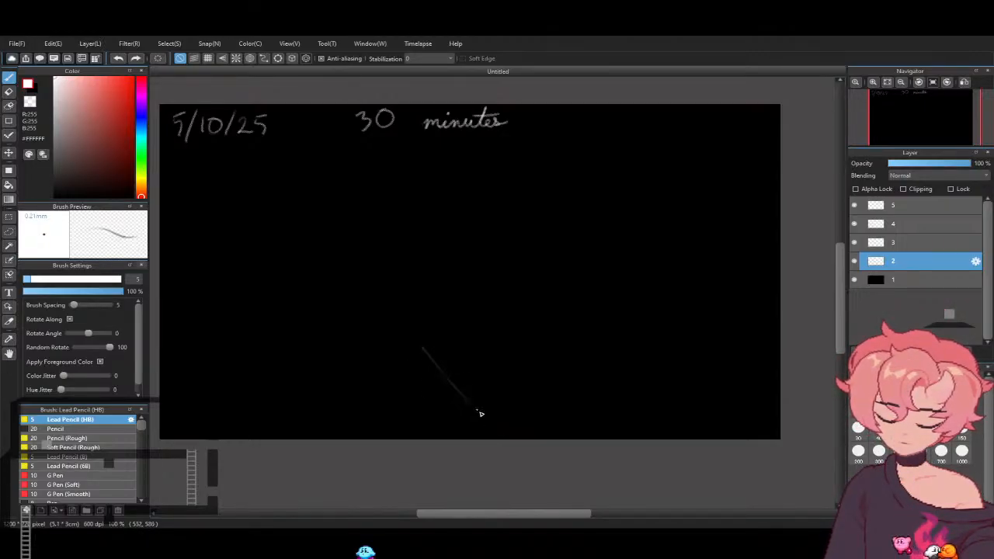
Sketch a diagonal line down to the canvas's lower edge, a small circle at its upper end and a long line extending left from it
{"action": "mouse_move", "coordinate": [466, 397]}
{"action": "left_mouse_down"}
{"action": "mouse_move", "coordinate": [512, 438]}
{"action": "mouse_move", "coordinate": [440, 366]}
{"action": "mouse_move", "coordinate": [488, 415]}
{"action": "left_mouse_up"}
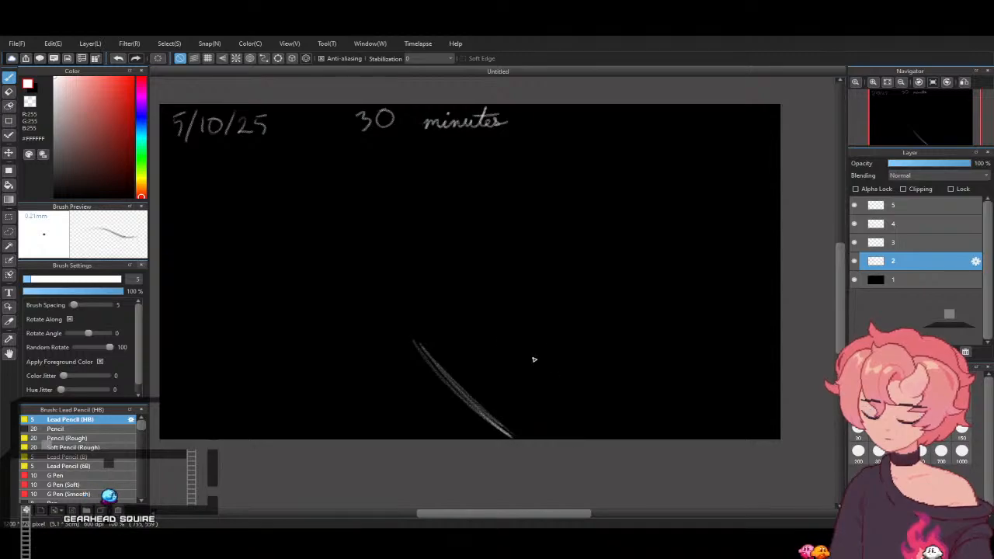
{"action": "mouse_move", "coordinate": [406, 346]}
{"action": "left_mouse_down"}
{"action": "mouse_move", "coordinate": [395, 336]}
{"action": "mouse_move", "coordinate": [437, 324]}
{"action": "left_mouse_up"}
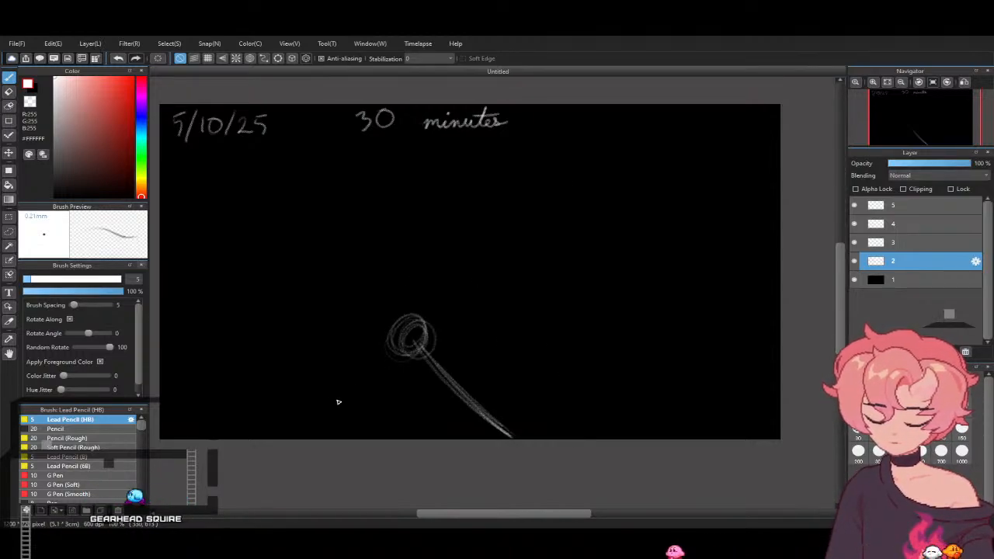
{"action": "left_click_drag", "start_coordinate": [274, 346], "coordinate": [388, 332]}
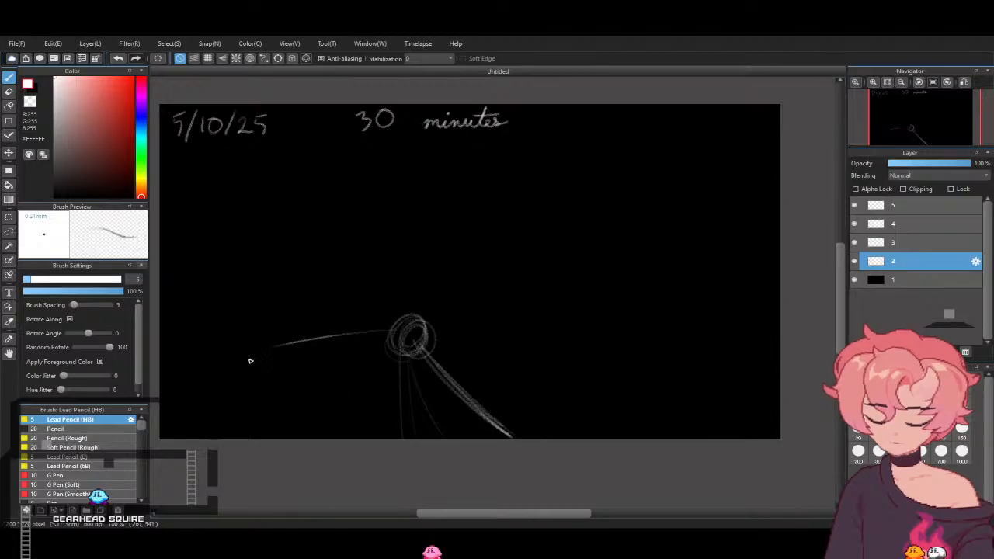
Try sketching a left figure with a slanted body line, a neck line and a large round head
{"action": "left_click_drag", "start_coordinate": [298, 351], "coordinate": [333, 412]}
{"action": "left_click_drag", "start_coordinate": [287, 309], "coordinate": [333, 401]}
{"action": "left_click_drag", "start_coordinate": [302, 351], "coordinate": [340, 419]}
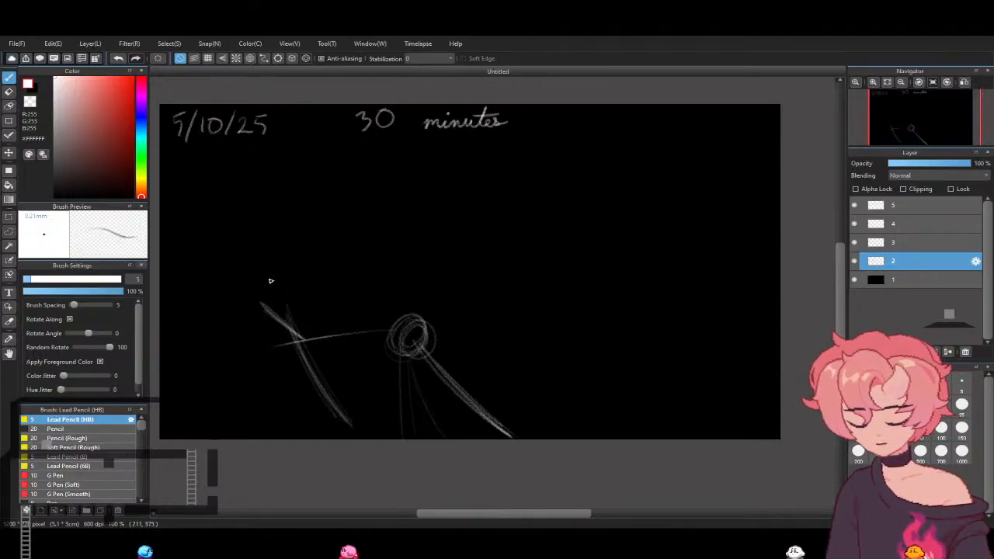
{"action": "mouse_move", "coordinate": [271, 291]}
{"action": "left_mouse_down"}
{"action": "mouse_move", "coordinate": [189, 309]}
{"action": "mouse_move", "coordinate": [253, 250]}
{"action": "mouse_move", "coordinate": [242, 334]}
{"action": "mouse_move", "coordinate": [199, 262]}
{"action": "left_mouse_up"}
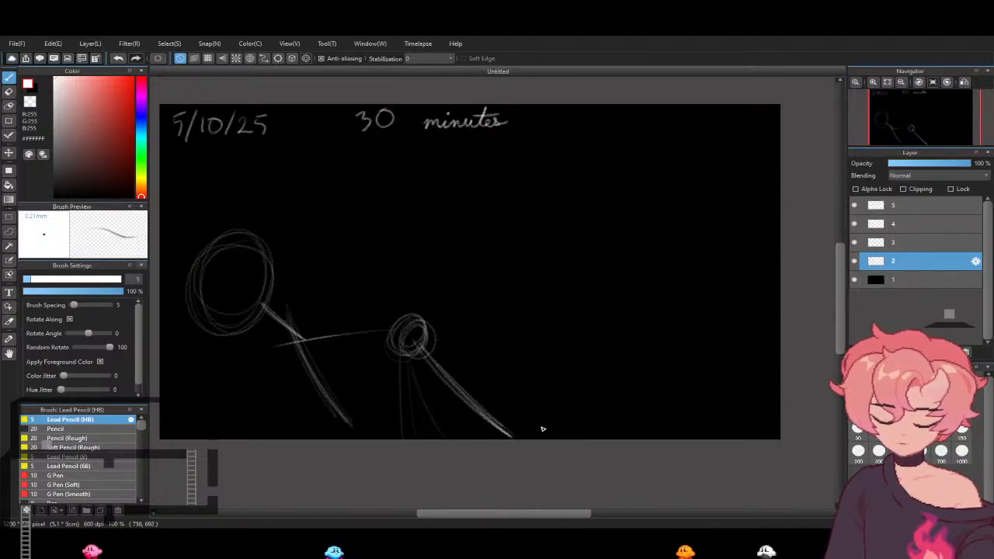
Try sketching a right figure with arm lines, neck and round head, and add more arm lines to the left figure
{"action": "left_click_drag", "start_coordinate": [552, 327], "coordinate": [532, 429]}
{"action": "left_click_drag", "start_coordinate": [559, 313], "coordinate": [530, 435]}
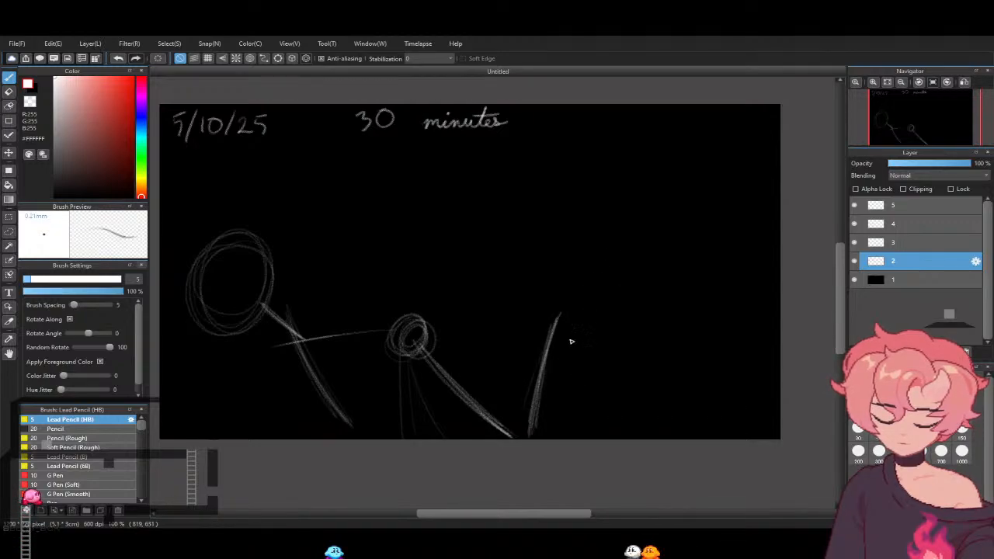
{"action": "left_click_drag", "start_coordinate": [558, 318], "coordinate": [555, 437]}
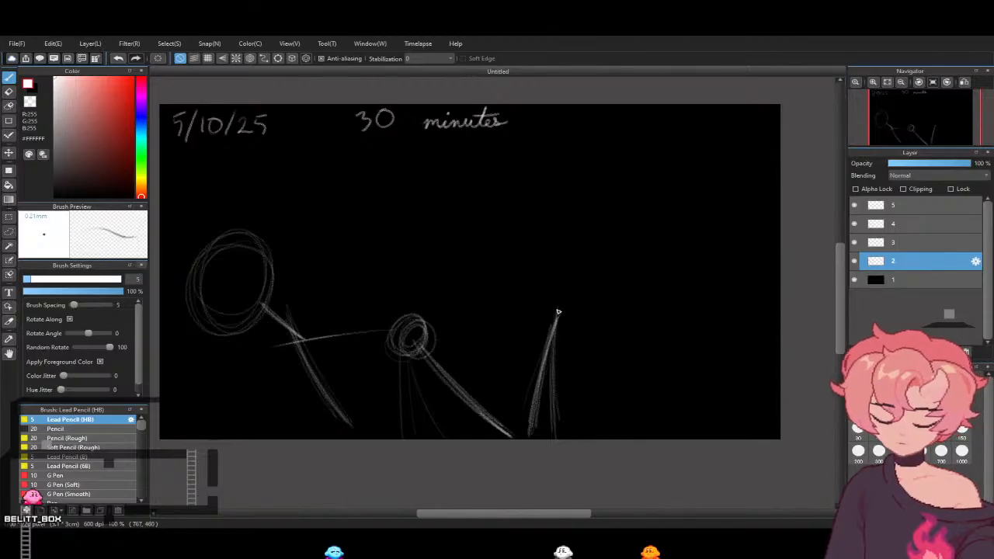
{"action": "left_click_drag", "start_coordinate": [552, 273], "coordinate": [553, 324]}
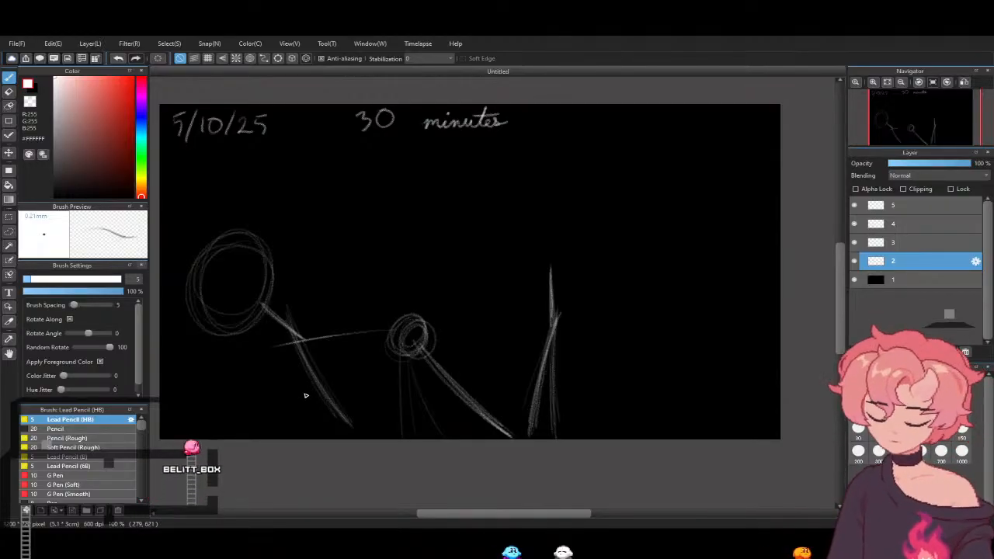
{"action": "left_click_drag", "start_coordinate": [303, 356], "coordinate": [298, 426]}
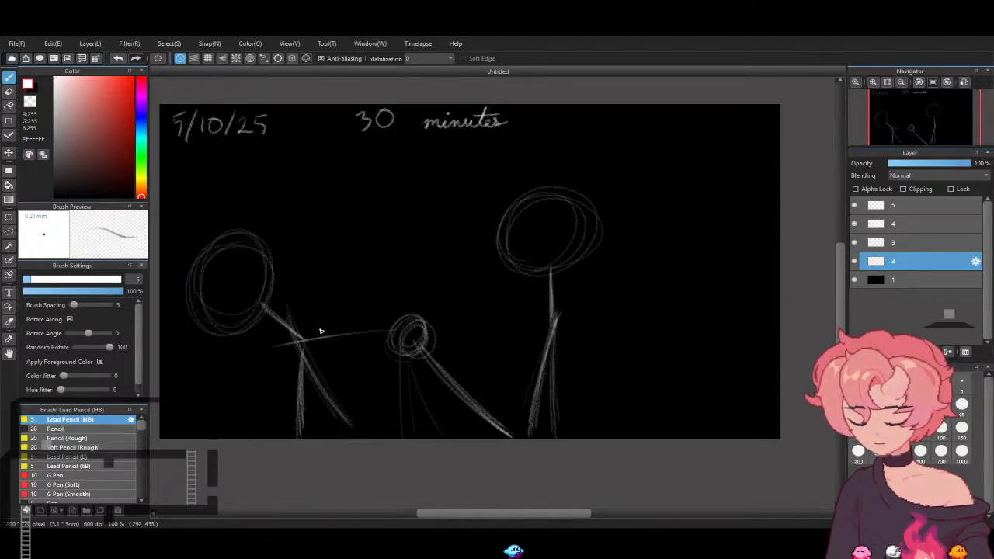
{"action": "mouse_move", "coordinate": [292, 293]}
{"action": "left_mouse_down"}
{"action": "mouse_move", "coordinate": [324, 341]}
{"action": "mouse_move", "coordinate": [354, 421]}
{"action": "left_mouse_up"}
{"action": "left_click_drag", "start_coordinate": [326, 341], "coordinate": [346, 409]}
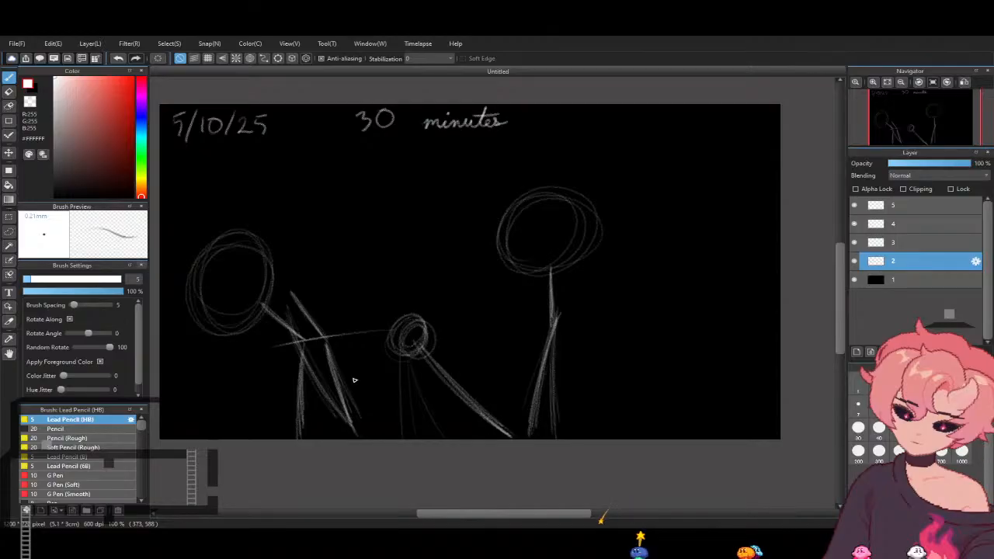
Undo the strokes of both the right and left figures, back to the small circle and its attached lines
{"action": "key", "text": "ctrl+z"}
{"action": "key", "text": "ctrl+z"}
{"action": "key", "text": "ctrl+z"}
{"action": "key", "text": "ctrl+z"}
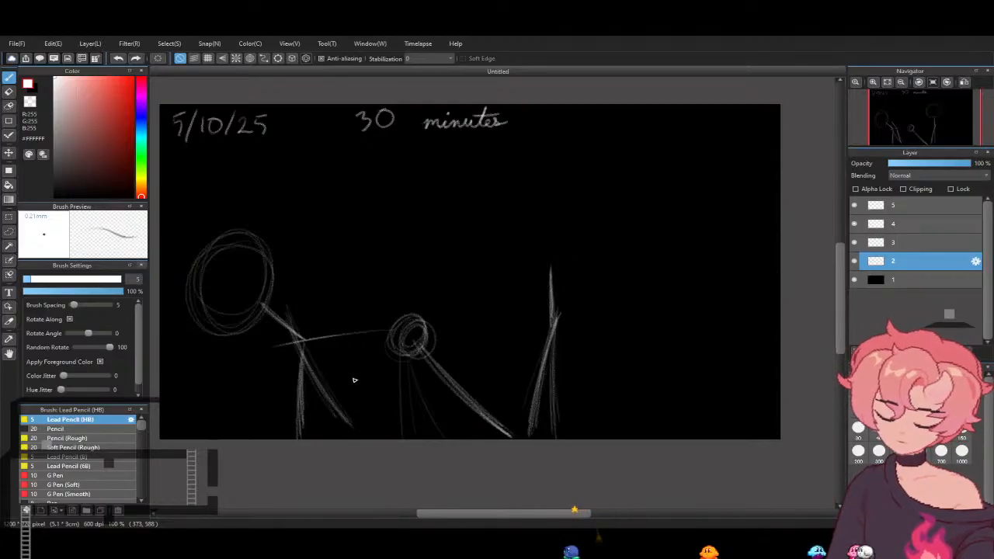
{"action": "key", "text": "ctrl+z"}
{"action": "key", "text": "ctrl+z"}
{"action": "key", "text": "ctrl+z"}
{"action": "key", "text": "ctrl+z"}
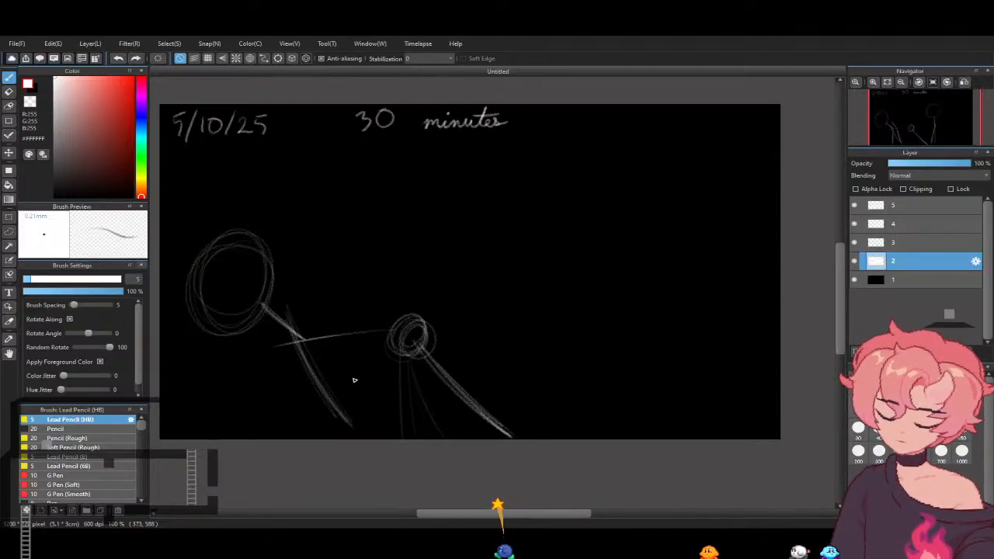
{"action": "key", "text": "ctrl+z"}
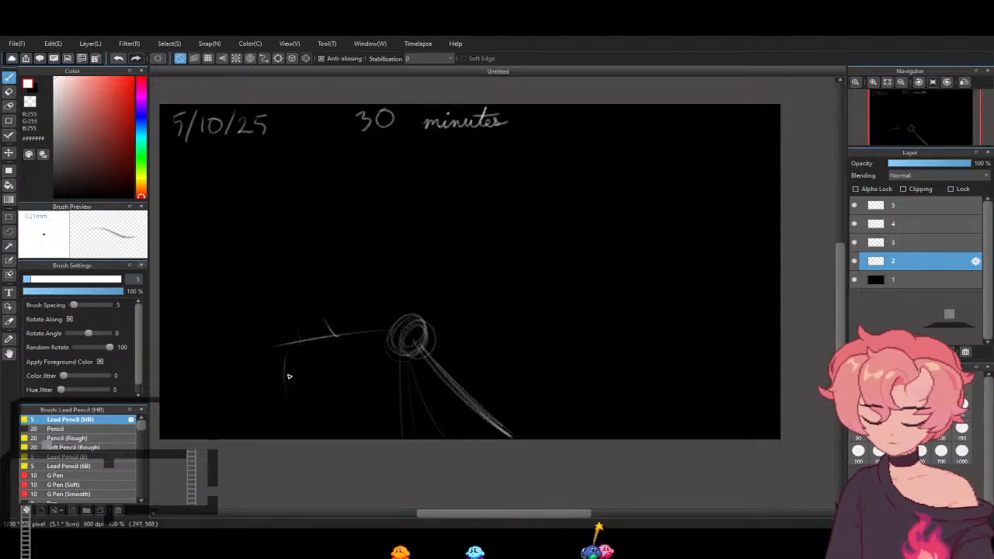
Sketch the left figure's torso sides, hem and legs, and add a jawline and rounded head above the neck
{"action": "left_click_drag", "start_coordinate": [285, 410], "coordinate": [284, 388]}
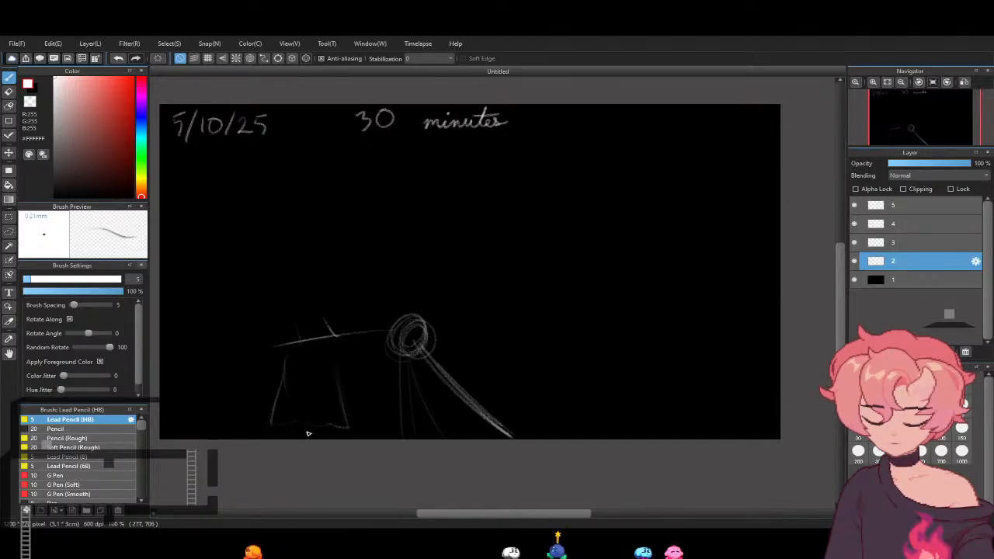
{"action": "left_click_drag", "start_coordinate": [290, 424], "coordinate": [289, 438]}
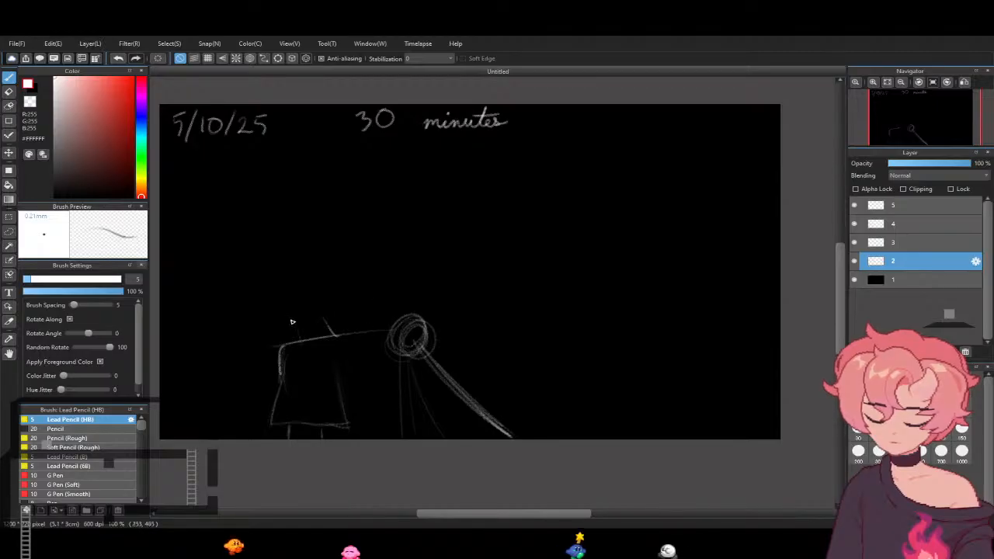
{"action": "left_click_drag", "start_coordinate": [285, 318], "coordinate": [341, 316]}
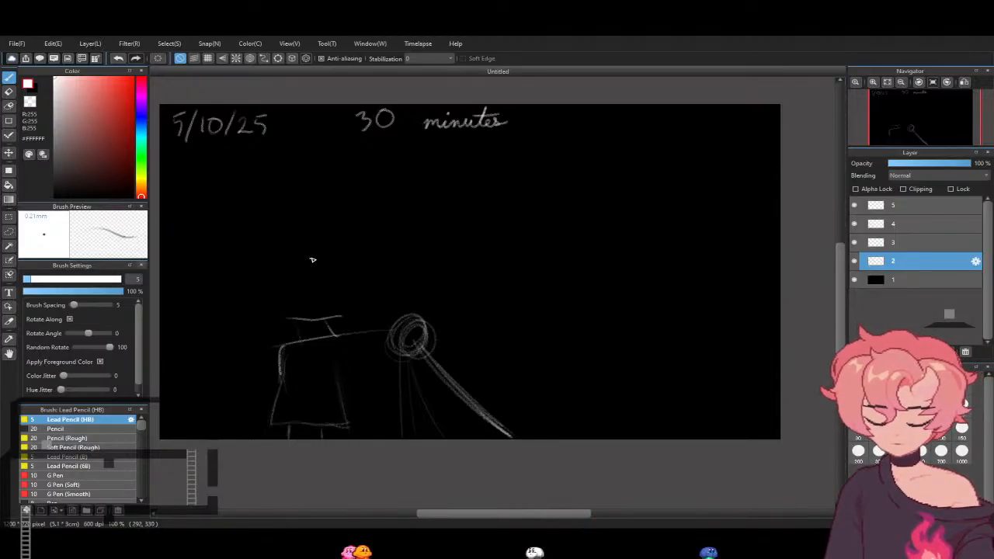
{"action": "left_click_drag", "start_coordinate": [302, 247], "coordinate": [251, 312]}
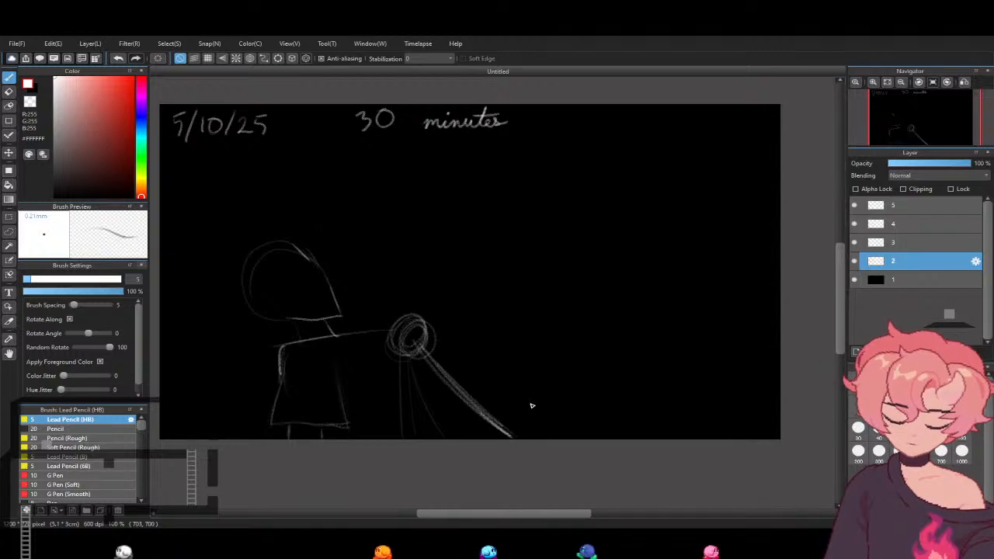
Sketch the right figure's head, neck, torso and reaching arm, and add an eye, nose and mouth to the left figure
{"action": "left_click_drag", "start_coordinate": [521, 435], "coordinate": [549, 354]}
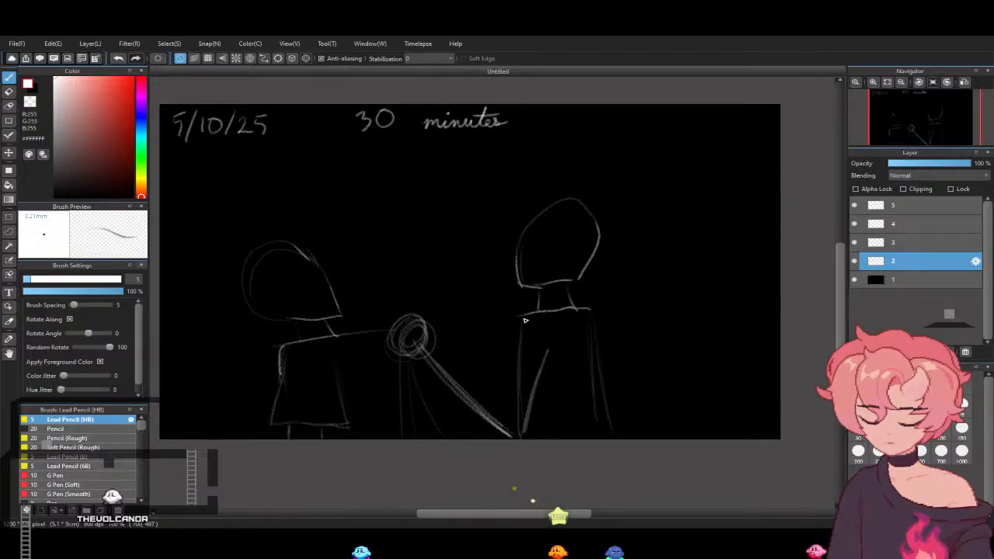
{"action": "left_click_drag", "start_coordinate": [506, 318], "coordinate": [500, 361]}
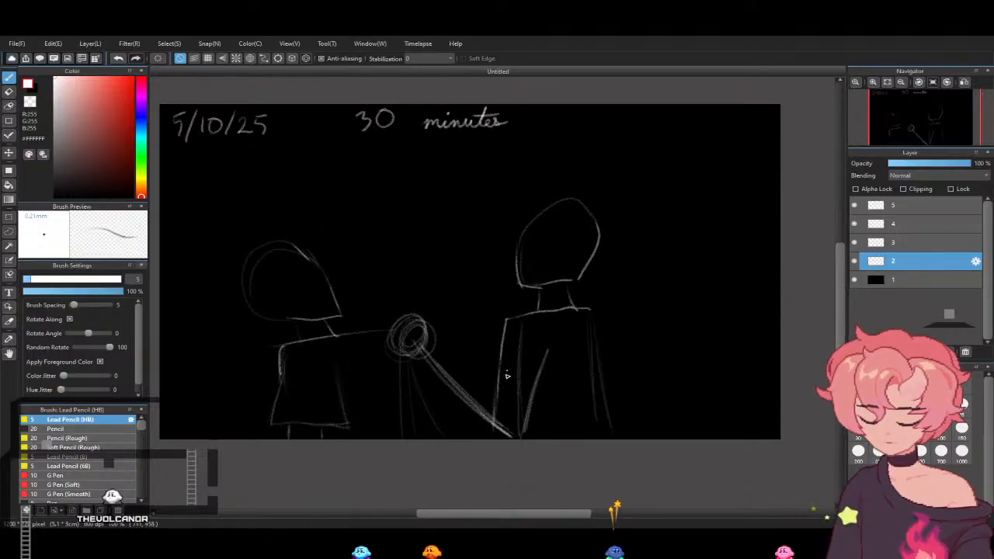
{"action": "left_click_drag", "start_coordinate": [513, 404], "coordinate": [528, 357]}
{"action": "left_click_drag", "start_coordinate": [553, 411], "coordinate": [559, 367]}
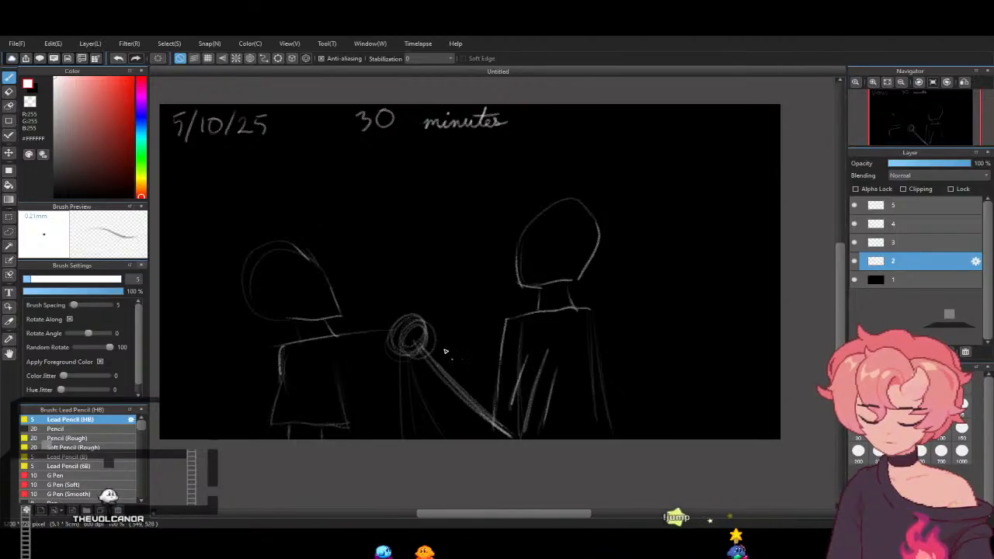
{"action": "mouse_move", "coordinate": [455, 359]}
{"action": "left_mouse_down"}
{"action": "mouse_move", "coordinate": [510, 409]}
{"action": "mouse_move", "coordinate": [432, 354]}
{"action": "left_mouse_up"}
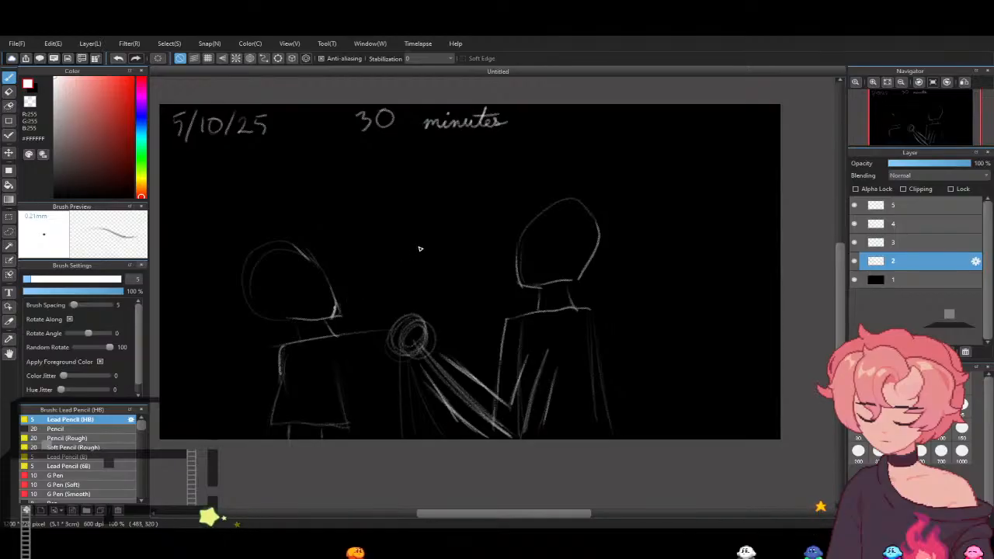
{"action": "left_click", "coordinate": [304, 273]}
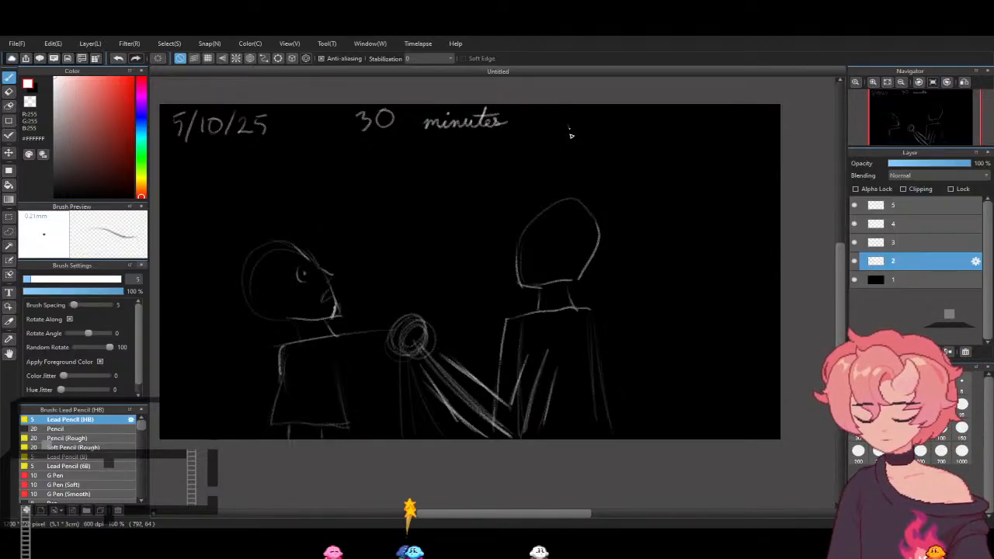
Doodle two tiny stick figures joined by an arrow above the right figure, with radiating dashes around the first one
{"action": "mouse_move", "coordinate": [569, 132]}
{"action": "left_mouse_down"}
{"action": "mouse_move", "coordinate": [567, 139]}
{"action": "mouse_move", "coordinate": [607, 139]}
{"action": "left_mouse_up"}
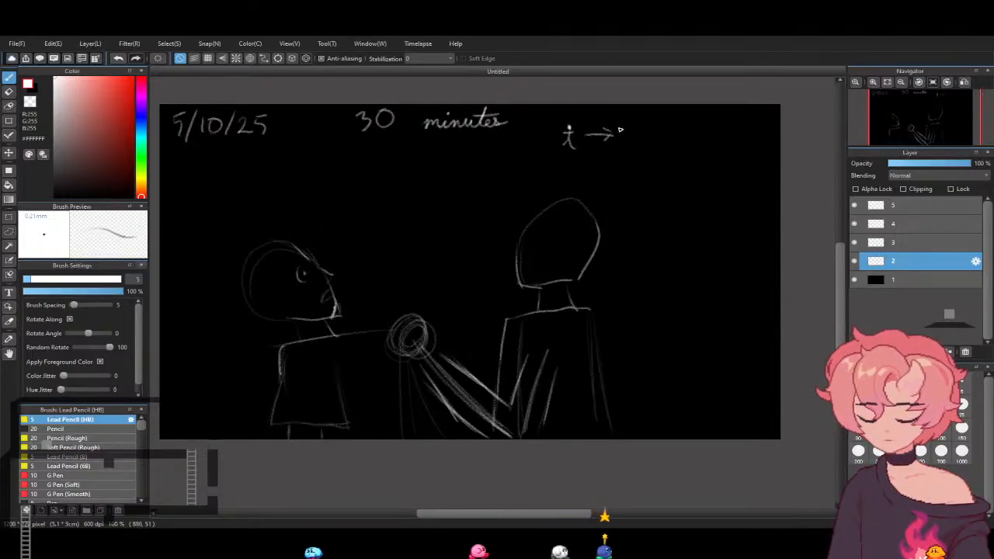
{"action": "left_click_drag", "start_coordinate": [580, 119], "coordinate": [584, 117]}
{"action": "left_click_drag", "start_coordinate": [569, 118], "coordinate": [570, 115]}
{"action": "mouse_move", "coordinate": [552, 123]}
{"action": "left_mouse_down"}
{"action": "mouse_move", "coordinate": [553, 144]}
{"action": "mouse_move", "coordinate": [589, 152]}
{"action": "left_mouse_up"}
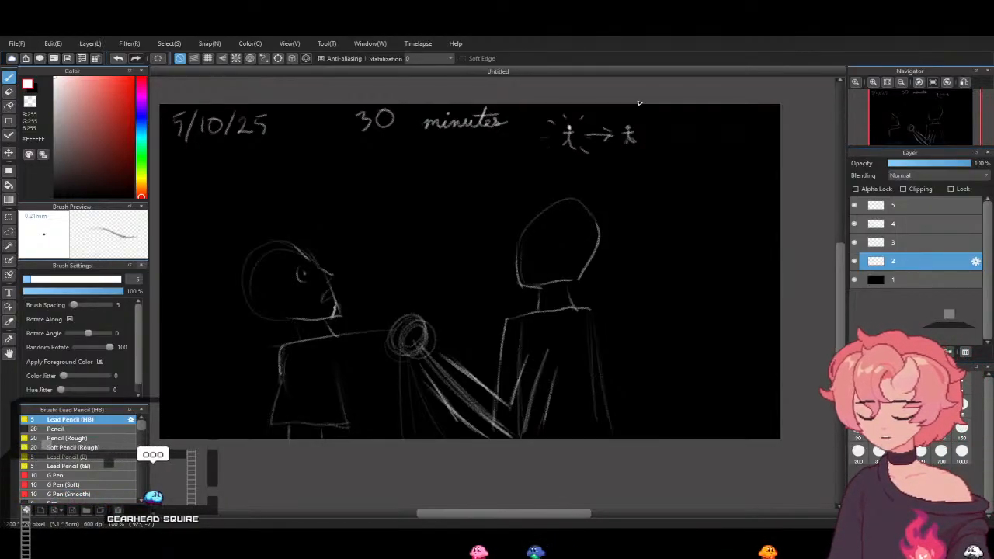
Handwrite the note "Trust = 0 → ∞" beneath the date
{"action": "left_click_drag", "start_coordinate": [199, 151], "coordinate": [220, 153]}
{"action": "mouse_move", "coordinate": [211, 154]}
{"action": "left_mouse_down"}
{"action": "mouse_move", "coordinate": [214, 171]}
{"action": "mouse_move", "coordinate": [225, 158]}
{"action": "mouse_move", "coordinate": [251, 167]}
{"action": "left_mouse_up"}
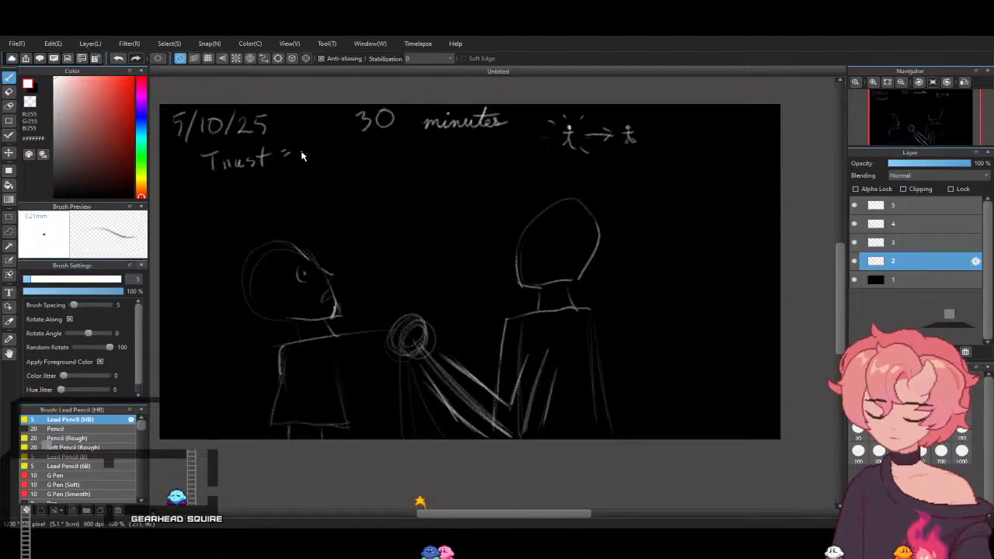
{"action": "mouse_move", "coordinate": [321, 154]}
{"action": "left_mouse_down"}
{"action": "mouse_move", "coordinate": [344, 146]}
{"action": "mouse_move", "coordinate": [335, 160]}
{"action": "mouse_move", "coordinate": [379, 142]}
{"action": "left_mouse_up"}
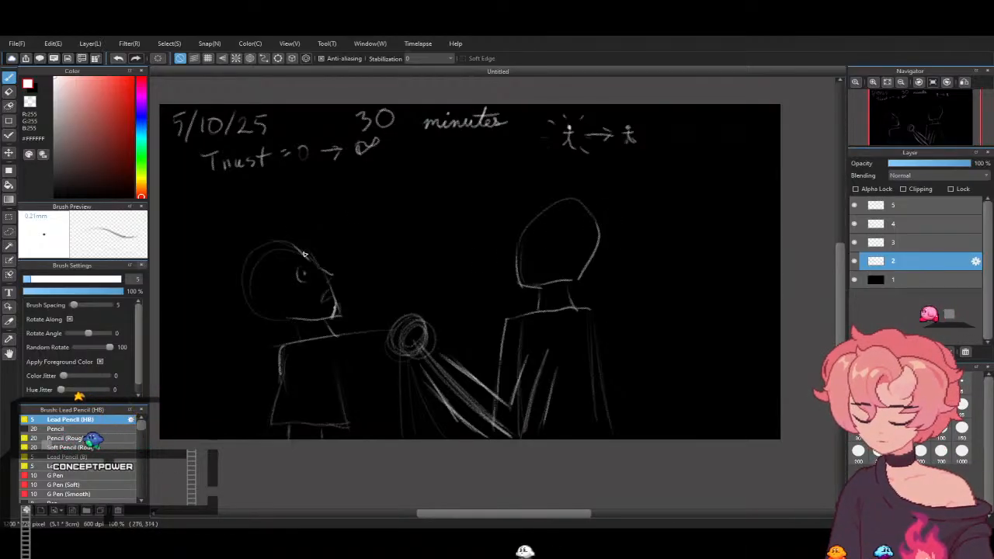
Sketch spiky, shoulder-length hair on the left figure, with a fringe beside the eye and strands behind the head
{"action": "mouse_move", "coordinate": [232, 269]}
{"action": "left_mouse_down"}
{"action": "mouse_move", "coordinate": [237, 322]}
{"action": "mouse_move", "coordinate": [239, 265]}
{"action": "mouse_move", "coordinate": [241, 342]}
{"action": "left_mouse_up"}
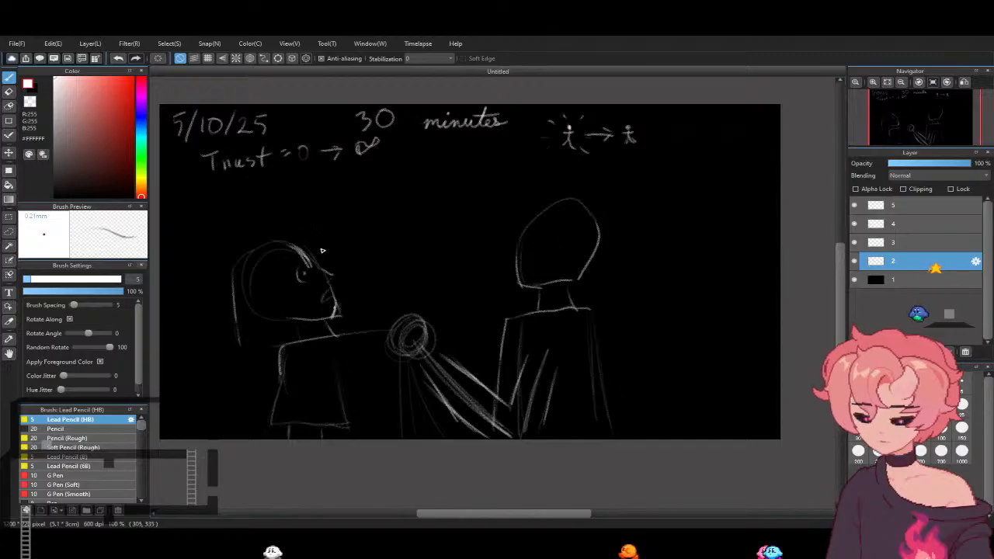
{"action": "left_click_drag", "start_coordinate": [311, 274], "coordinate": [286, 261]}
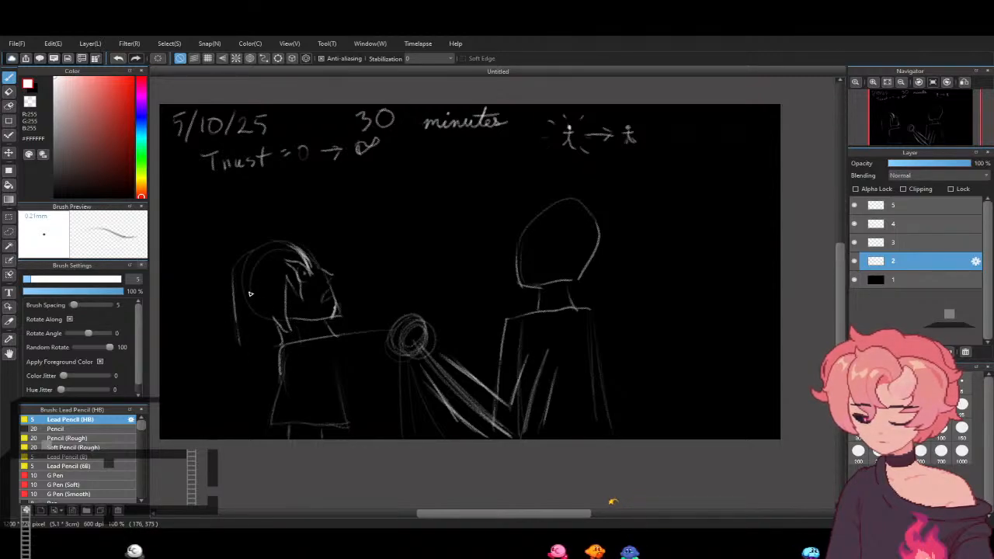
{"action": "left_click_drag", "start_coordinate": [247, 295], "coordinate": [261, 353]}
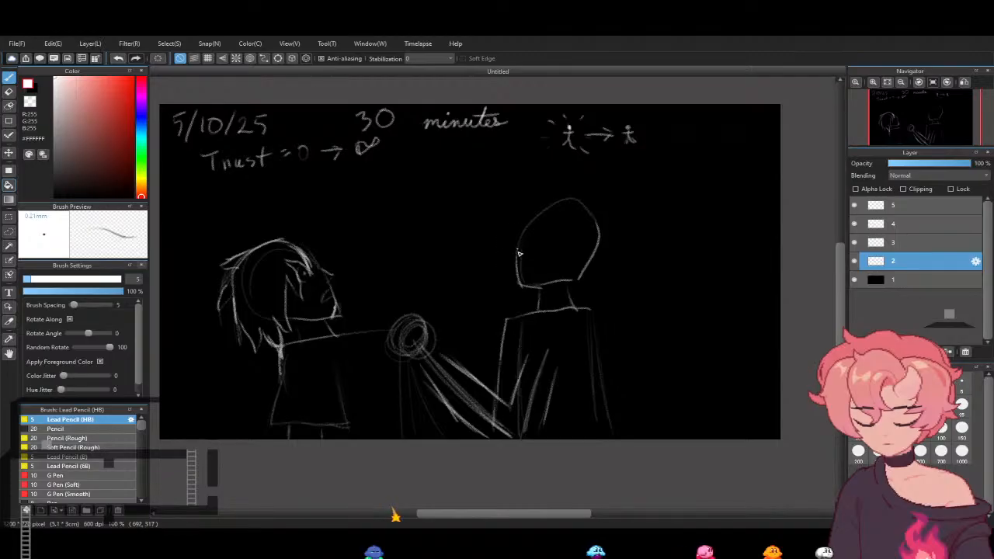
Sketch the right figure's face, fringe and hair, redrawing the back-of-head curve closer to the skull and adding strands at the neck
{"action": "mouse_move", "coordinate": [546, 207]}
{"action": "left_mouse_down"}
{"action": "mouse_move", "coordinate": [573, 204]}
{"action": "mouse_move", "coordinate": [595, 216]}
{"action": "left_mouse_up"}
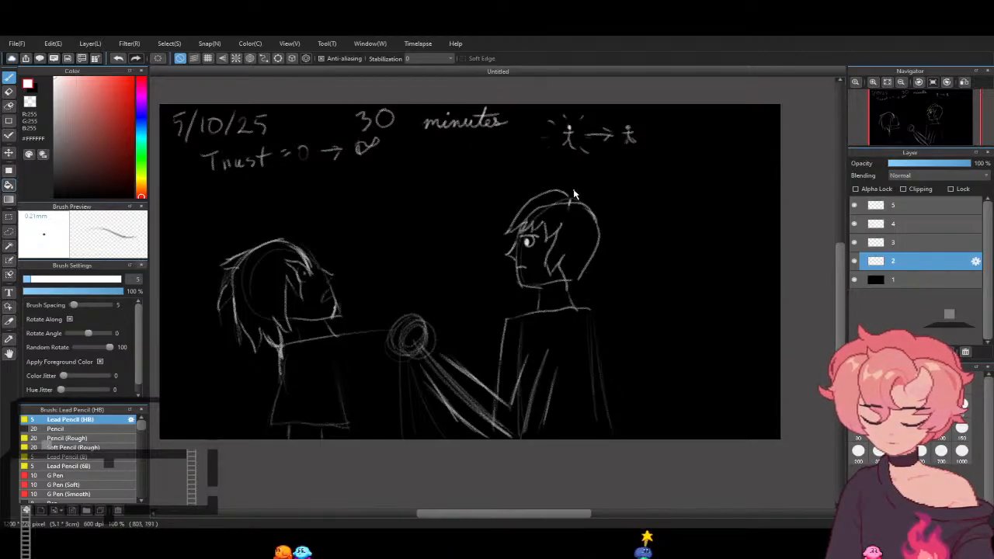
{"action": "mouse_move", "coordinate": [571, 192]}
{"action": "left_mouse_down"}
{"action": "mouse_move", "coordinate": [601, 187]}
{"action": "mouse_move", "coordinate": [628, 228]}
{"action": "left_mouse_up"}
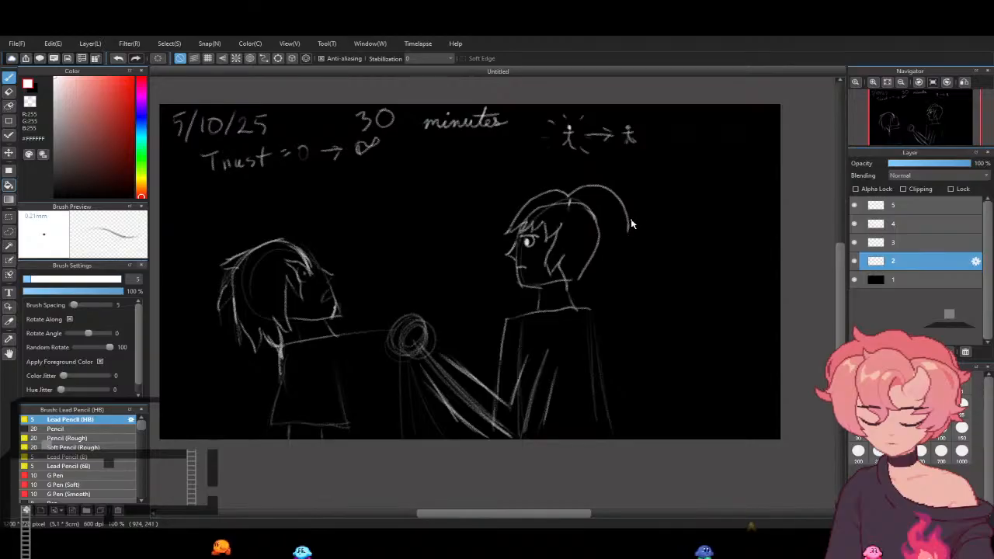
{"action": "key", "text": "ctrl+z"}
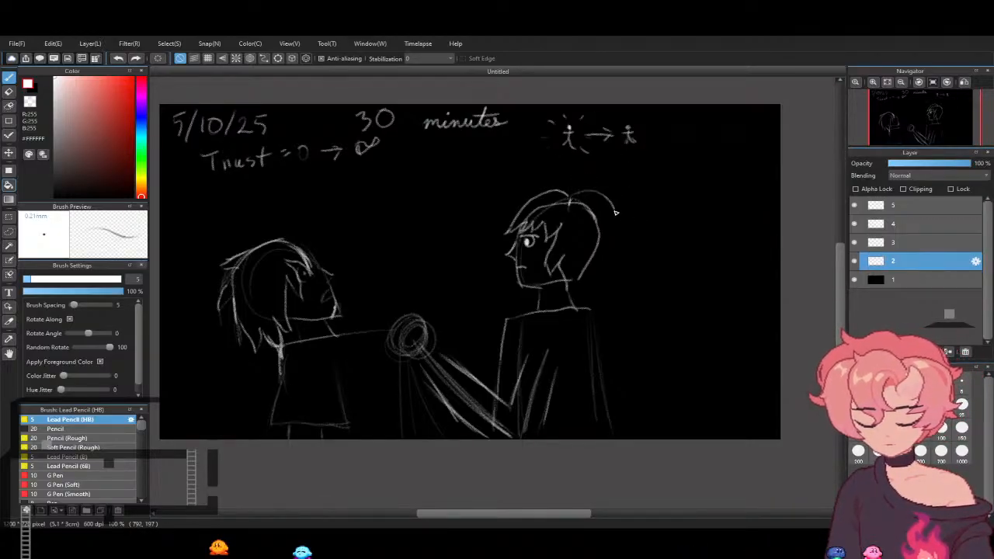
{"action": "left_click_drag", "start_coordinate": [609, 278], "coordinate": [601, 305]}
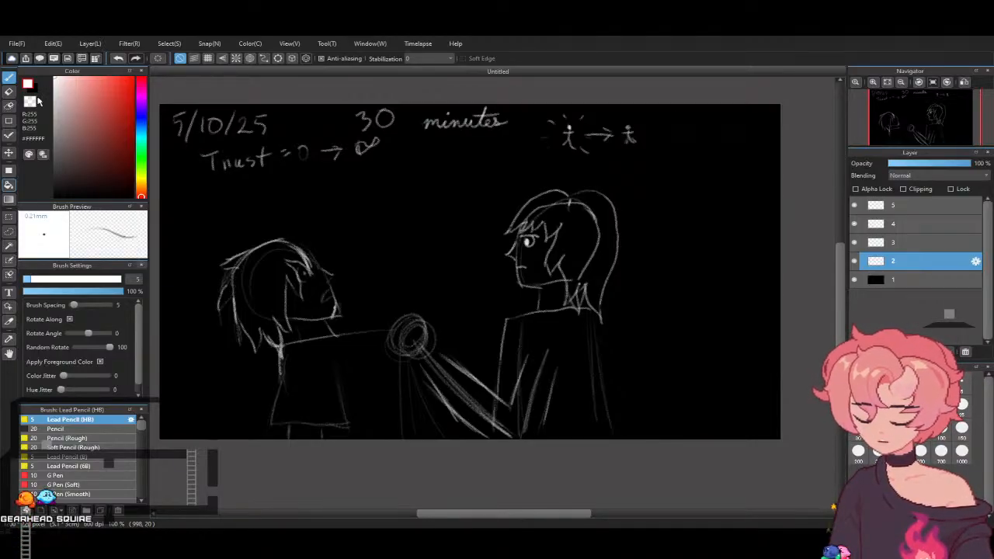
Paint out the right figure's outer hair and neck strands in black, and redraw the back hair and collar in white
{"action": "left_click", "coordinate": [132, 197]}
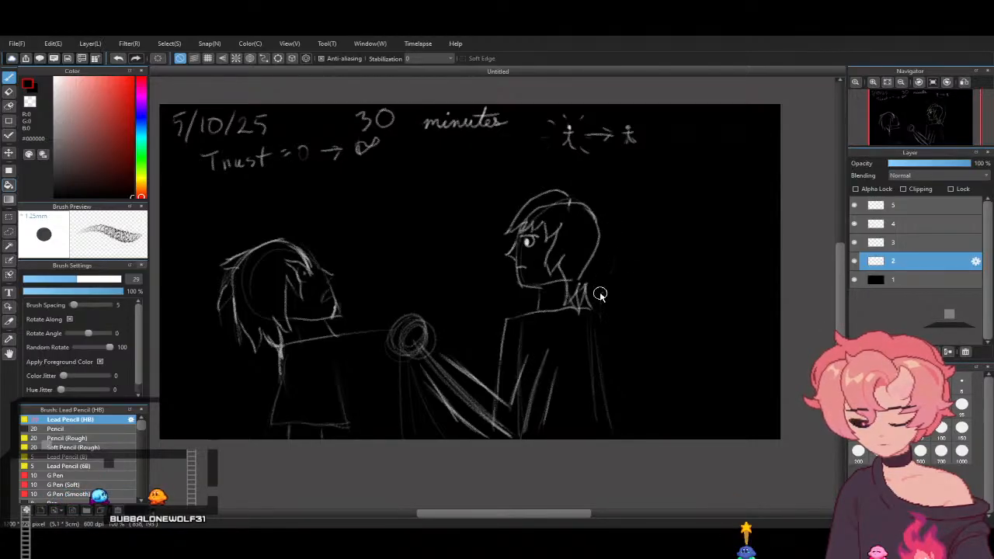
{"action": "mouse_move", "coordinate": [595, 286]}
{"action": "left_mouse_down"}
{"action": "mouse_move", "coordinate": [582, 299]}
{"action": "mouse_move", "coordinate": [590, 304]}
{"action": "left_mouse_up"}
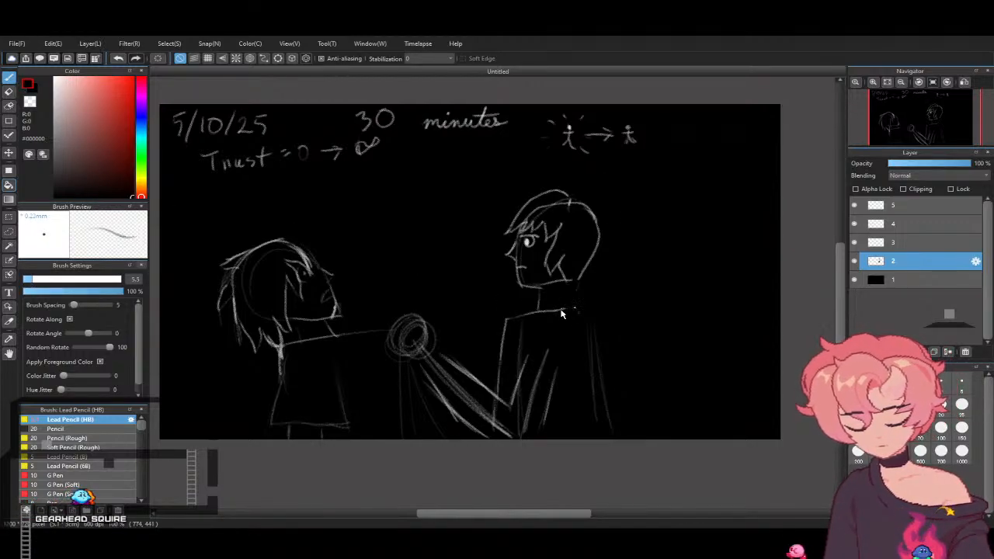
{"action": "key", "text": "x"}
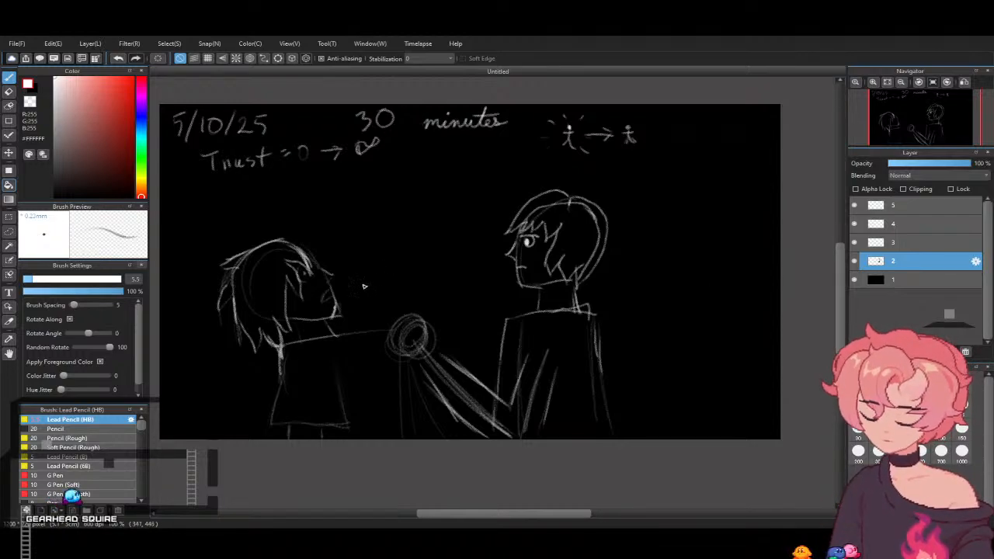
Refine the left figure's face at brush size 6, adding a white pupil and trimming the stray profile and jaw lines in black
{"action": "left_click_drag", "start_coordinate": [107, 142], "coordinate": [140, 199]}
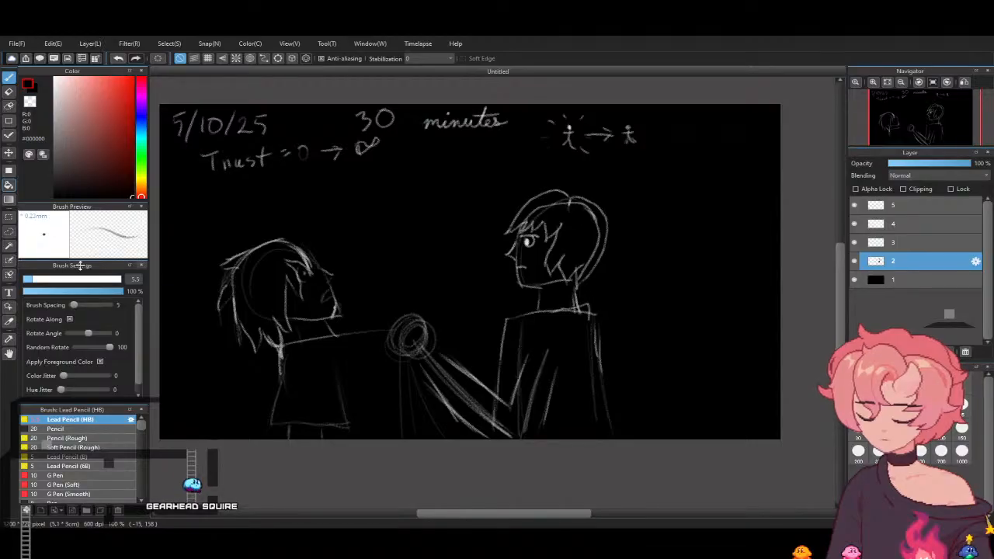
{"action": "left_click", "coordinate": [49, 279]}
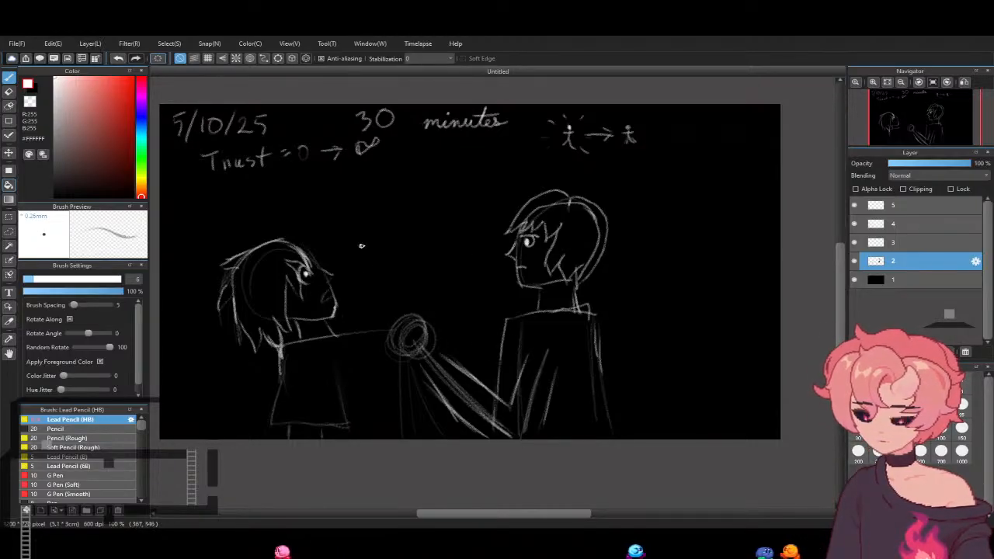
{"action": "left_click_drag", "start_coordinate": [125, 156], "coordinate": [133, 198]}
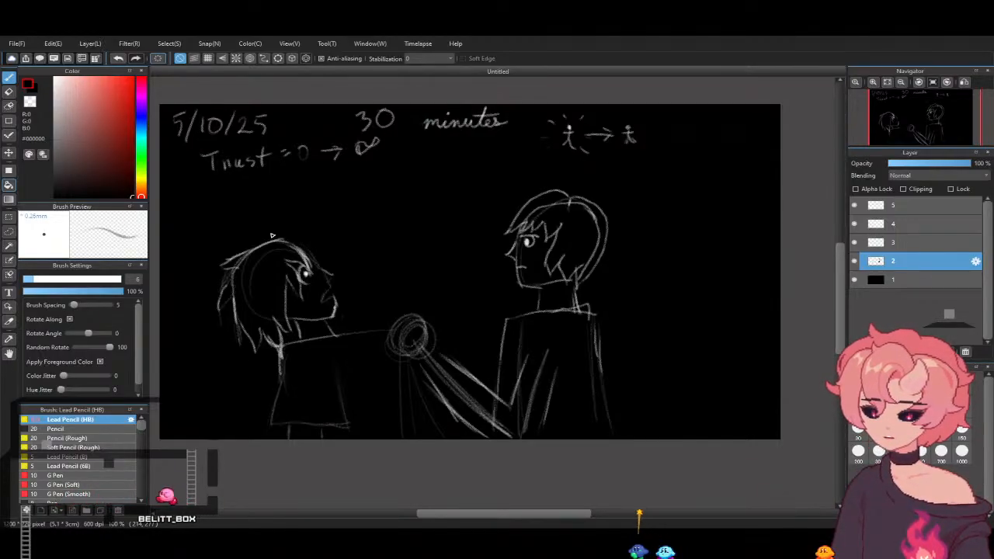
Examine the left figure's hair up close and compare the two figures
{"action": "scroll", "coordinate": [272, 236], "scroll_direction": "up", "scroll_amount": 5}
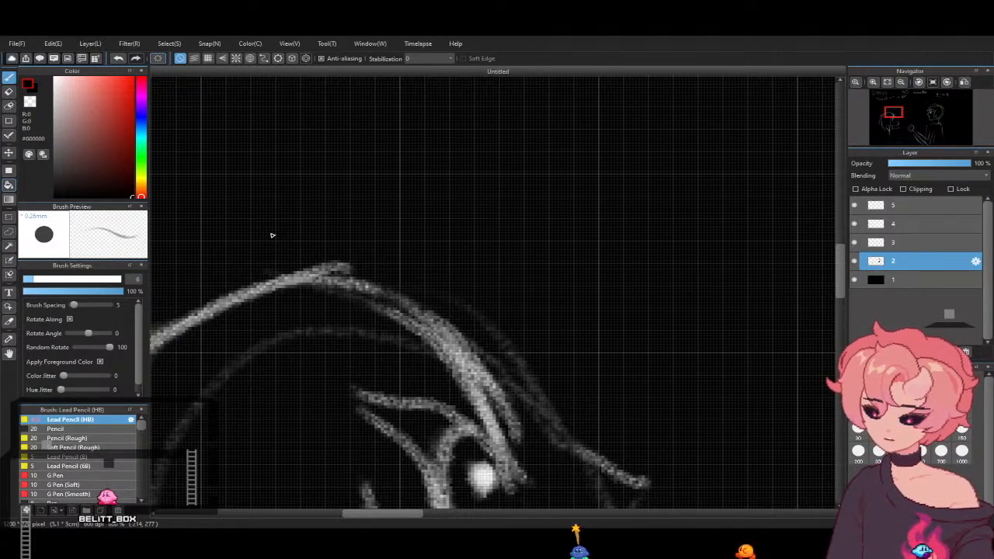
{"action": "scroll", "coordinate": [272, 235], "scroll_direction": "down", "scroll_amount": 1}
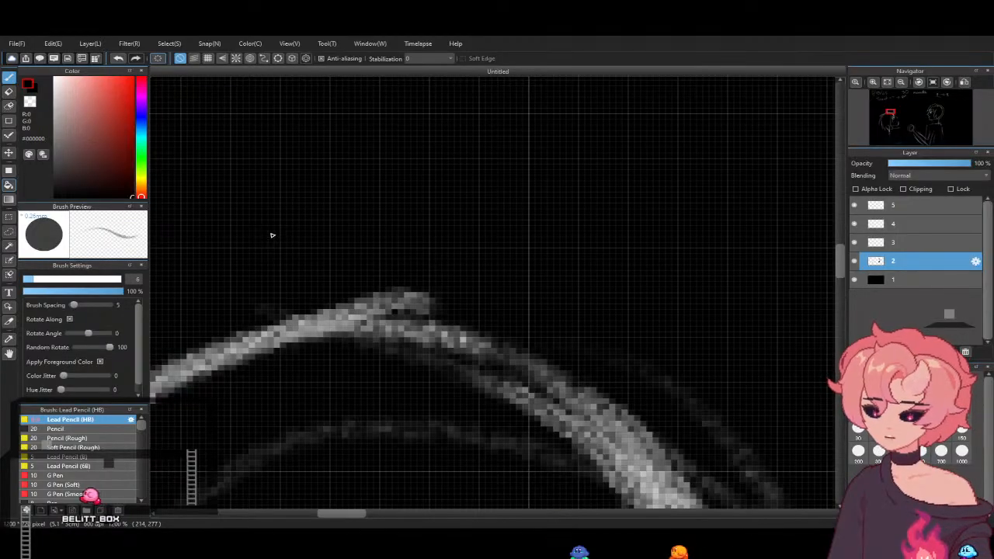
{"action": "scroll", "coordinate": [270, 233], "scroll_direction": "down", "scroll_amount": 1}
{"action": "scroll", "coordinate": [271, 233], "scroll_direction": "down", "scroll_amount": 5}
{"action": "scroll", "coordinate": [272, 235], "scroll_direction": "up", "scroll_amount": 4}
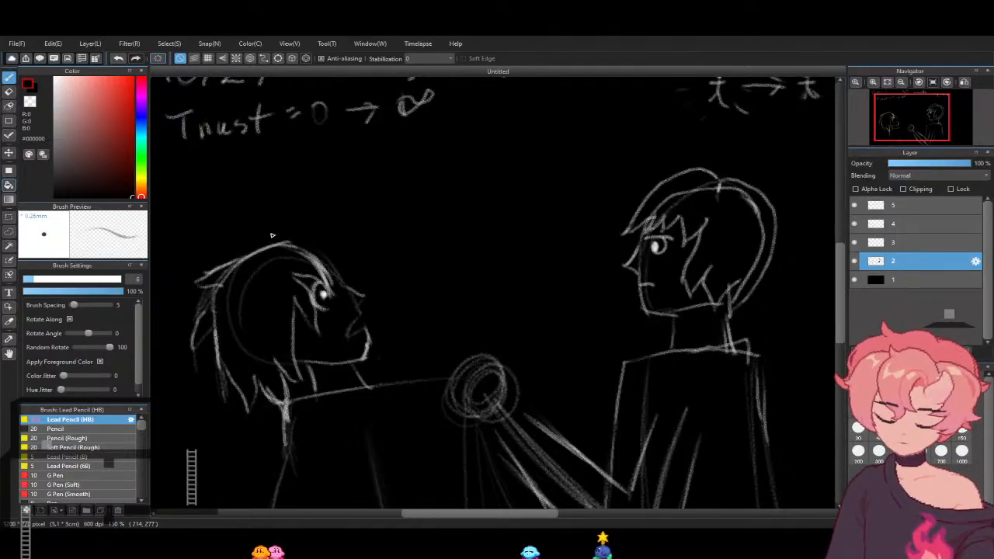
{"action": "scroll", "coordinate": [531, 518], "scroll_direction": "left", "scroll_amount": 4}
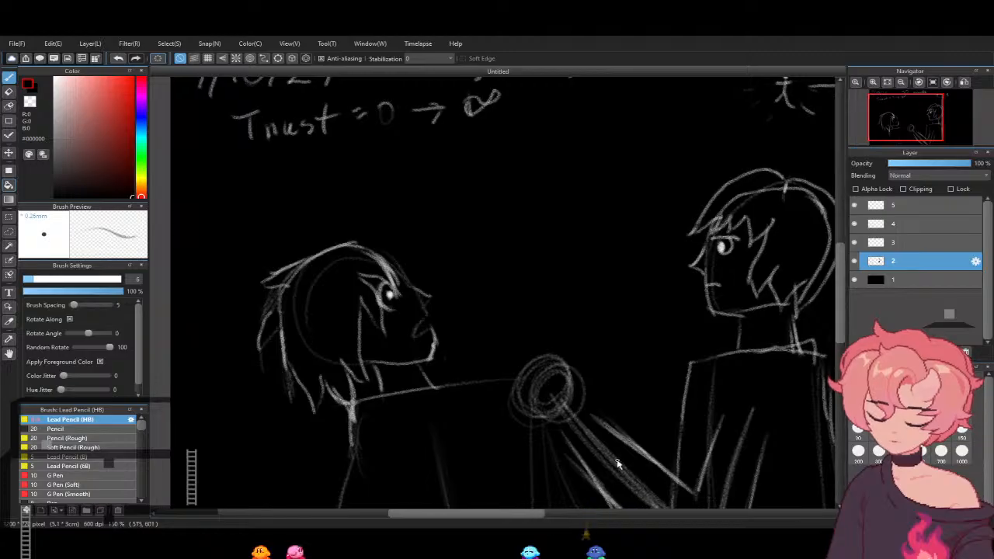
{"action": "scroll", "coordinate": [838, 336], "scroll_direction": "down", "scroll_amount": 2}
{"action": "scroll", "coordinate": [838, 336], "scroll_direction": "up", "scroll_amount": 2}
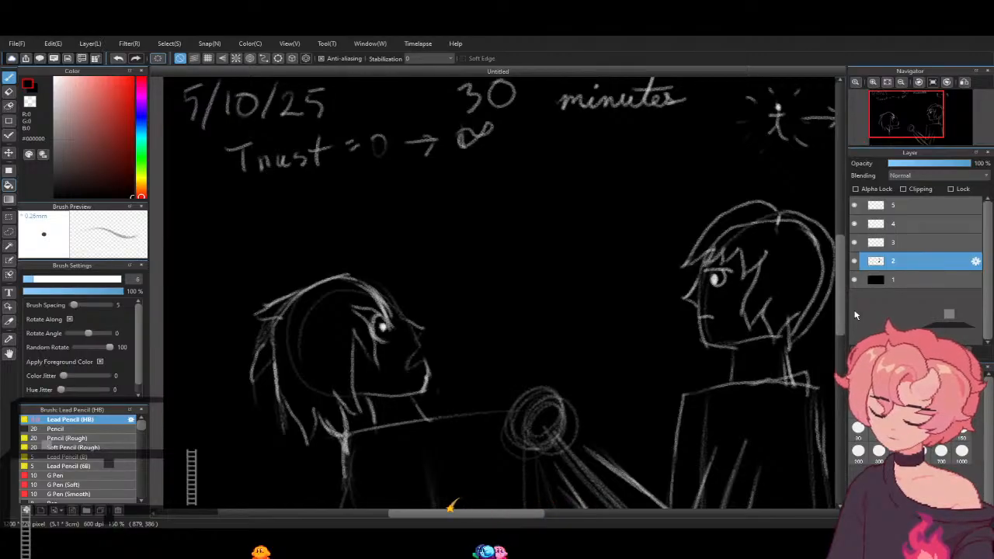
Paint over the circle and the central diagonal arm line in black with a size 22 brush
{"action": "left_click", "coordinate": [901, 82]}
{"action": "left_click", "coordinate": [901, 82]}
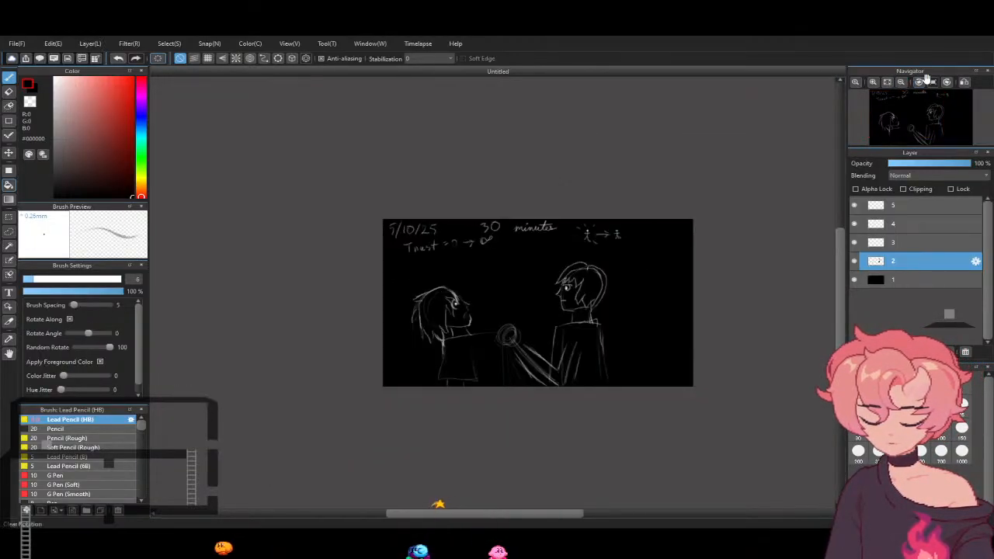
{"action": "left_click", "coordinate": [873, 82]}
{"action": "left_click", "coordinate": [873, 82]}
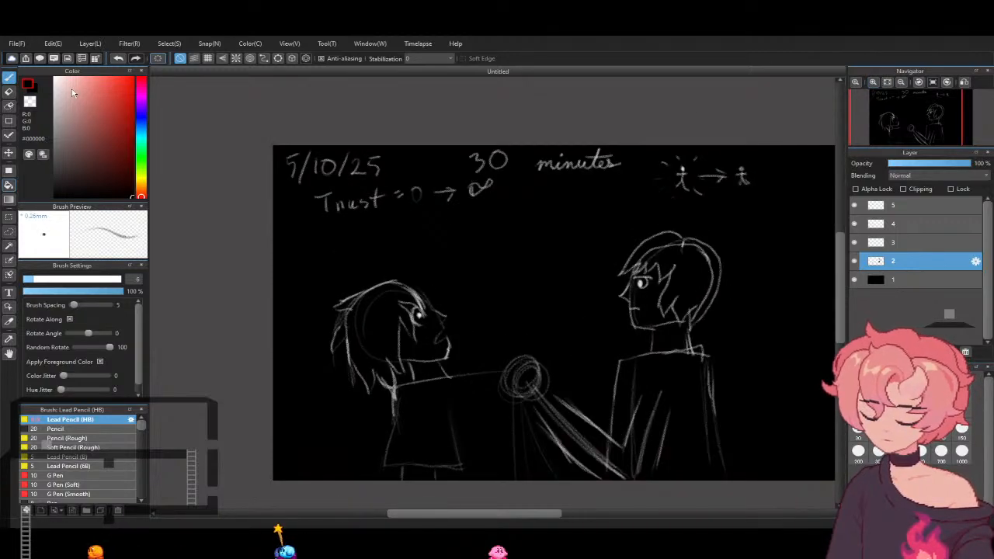
{"action": "left_click_drag", "start_coordinate": [522, 514], "coordinate": [568, 501]}
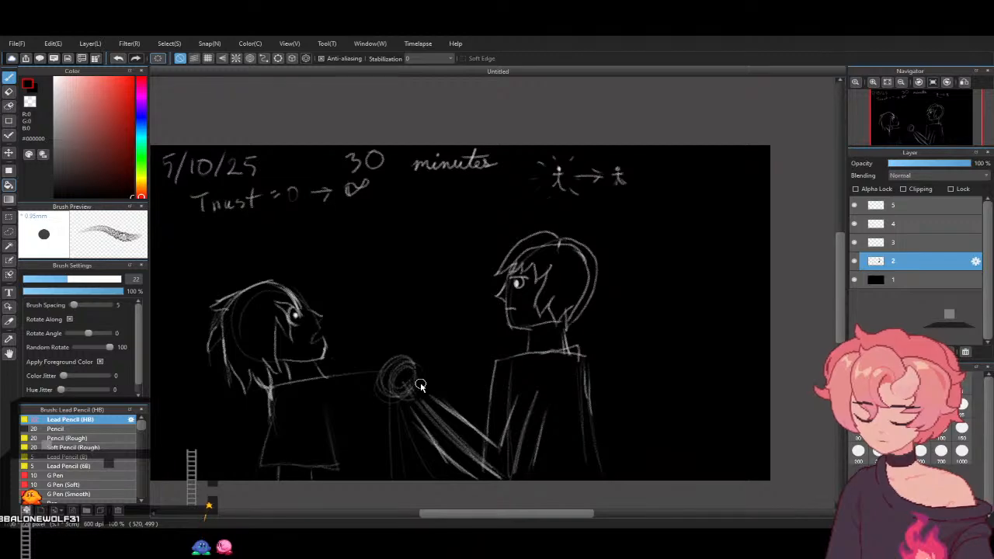
{"action": "key", "text": "ctrl+z"}
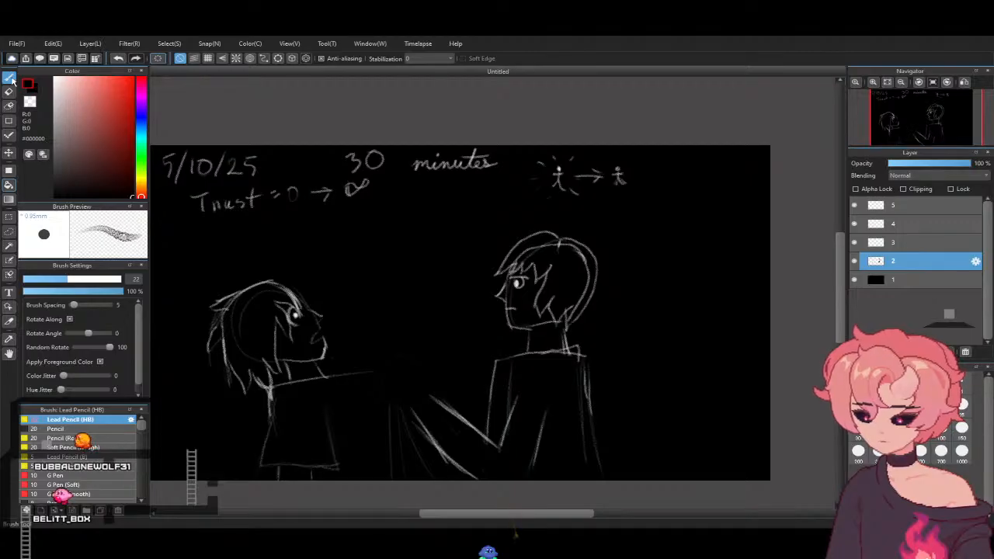
Draw the two figures' hands meeting between their outstretched arms in white at brush size 8, cleaning the strokes with black
{"action": "left_click_drag", "start_coordinate": [127, 181], "coordinate": [36, 63]}
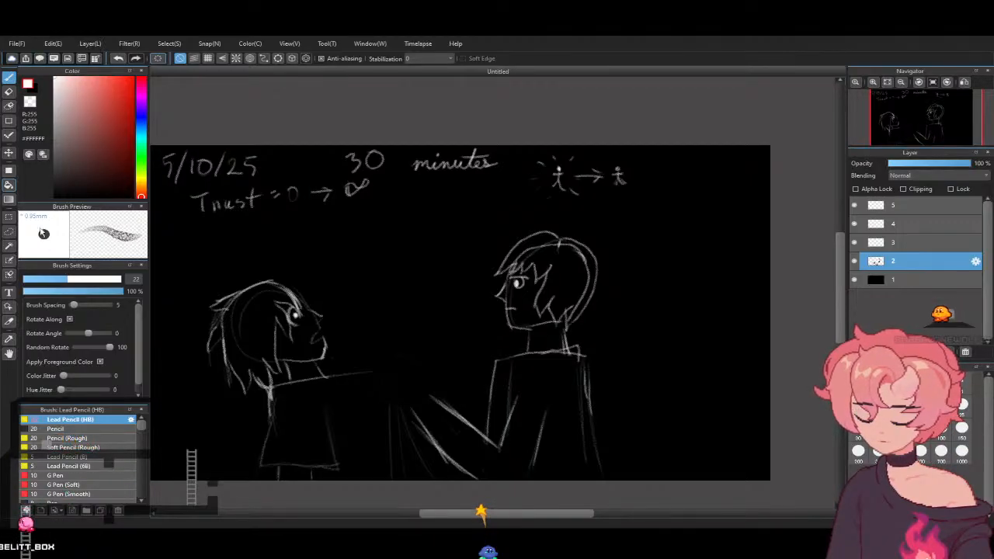
{"action": "left_click", "coordinate": [38, 279]}
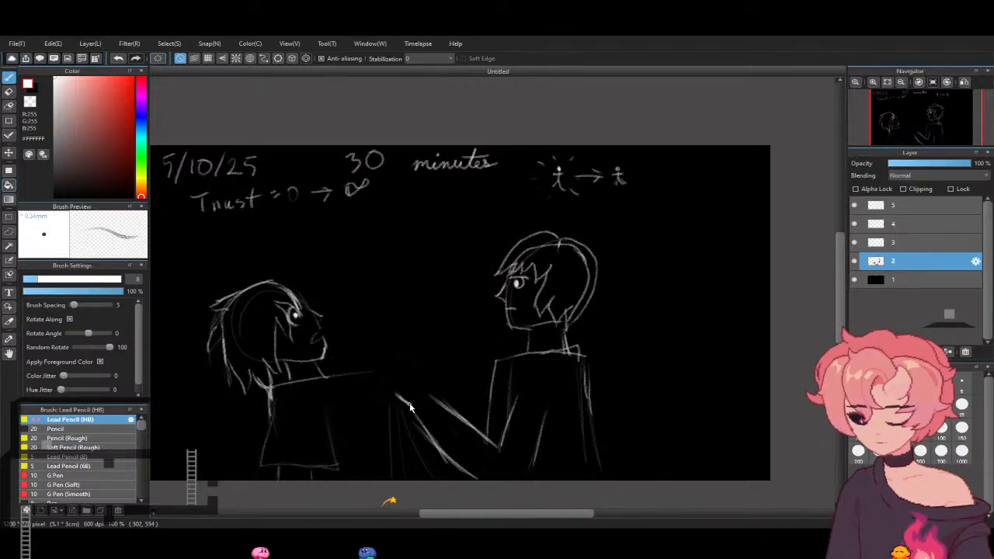
{"action": "left_click_drag", "start_coordinate": [369, 376], "coordinate": [400, 372]}
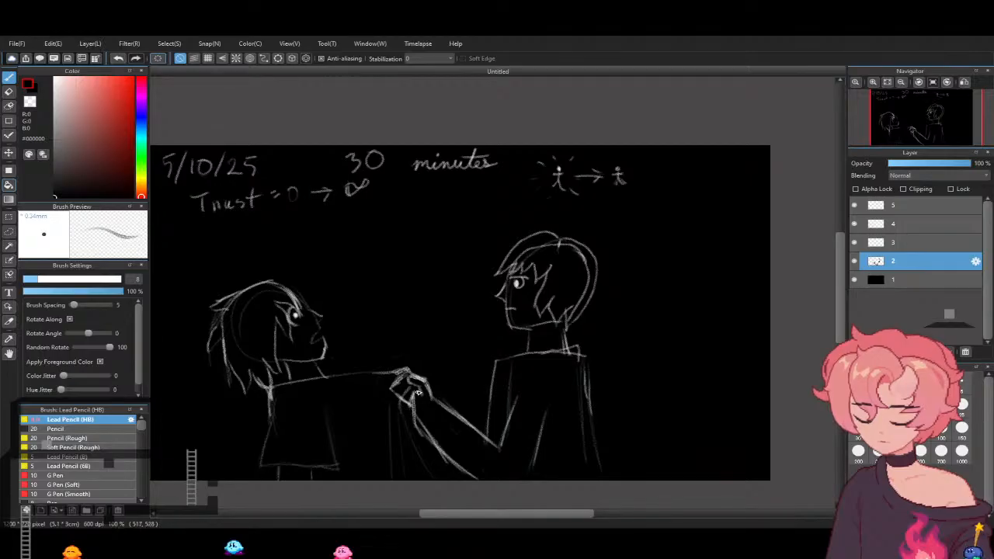
{"action": "left_click", "coordinate": [56, 77]}
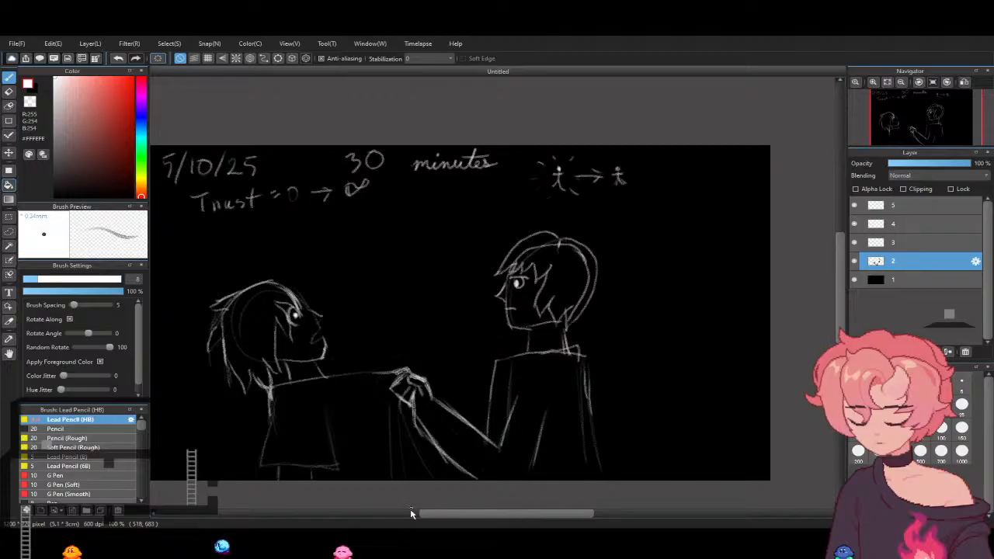
Add two new layers directly above the black background and lower the figure sketch layer's opacity to 15%
{"action": "left_click", "coordinate": [891, 282]}
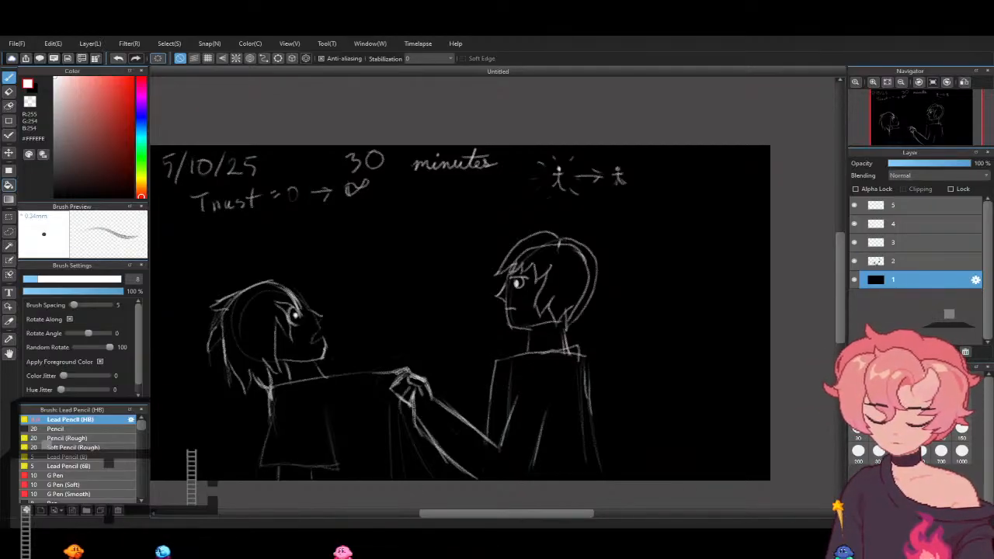
{"action": "key", "text": "ctrl+shift+n"}
{"action": "key", "text": "ctrl+shift+n"}
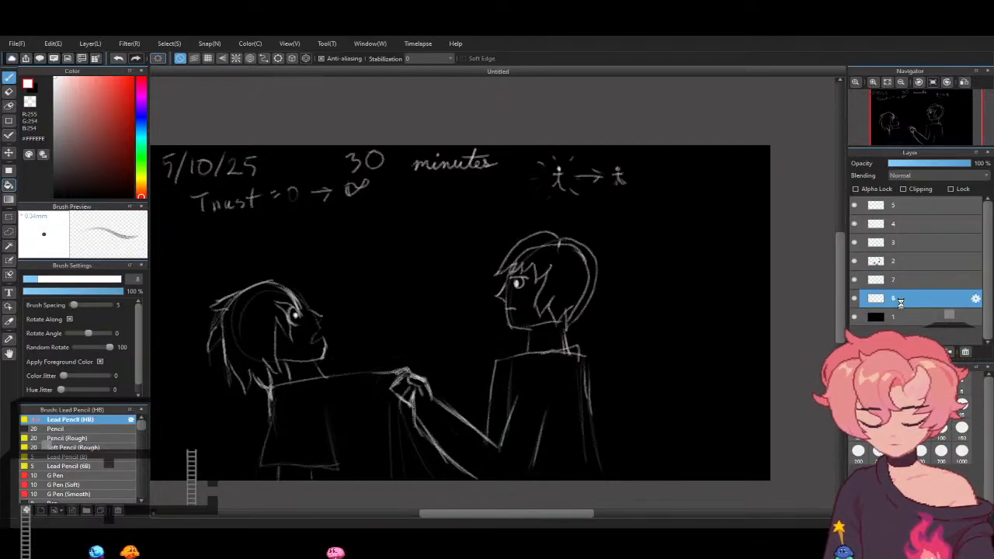
{"action": "left_click", "coordinate": [900, 299]}
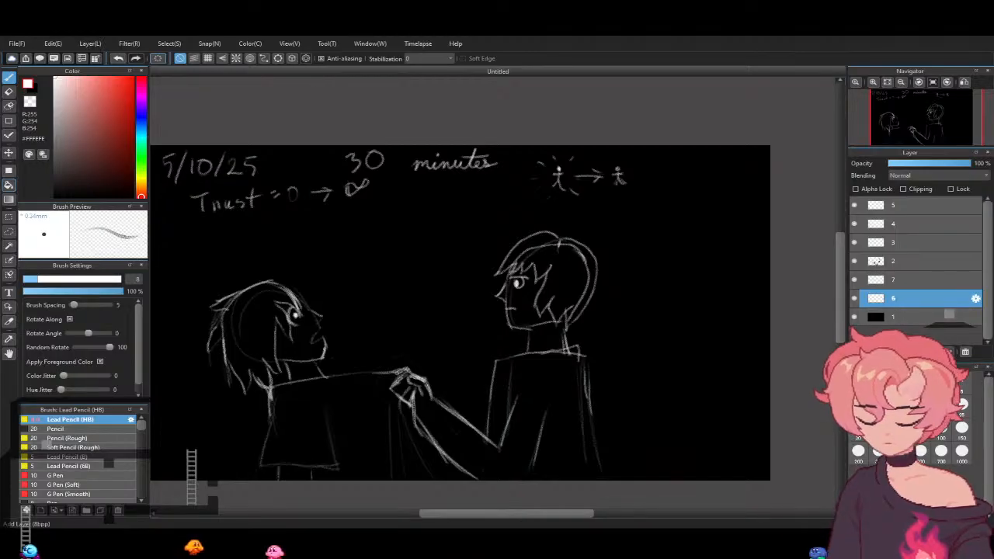
{"action": "left_click", "coordinate": [920, 261]}
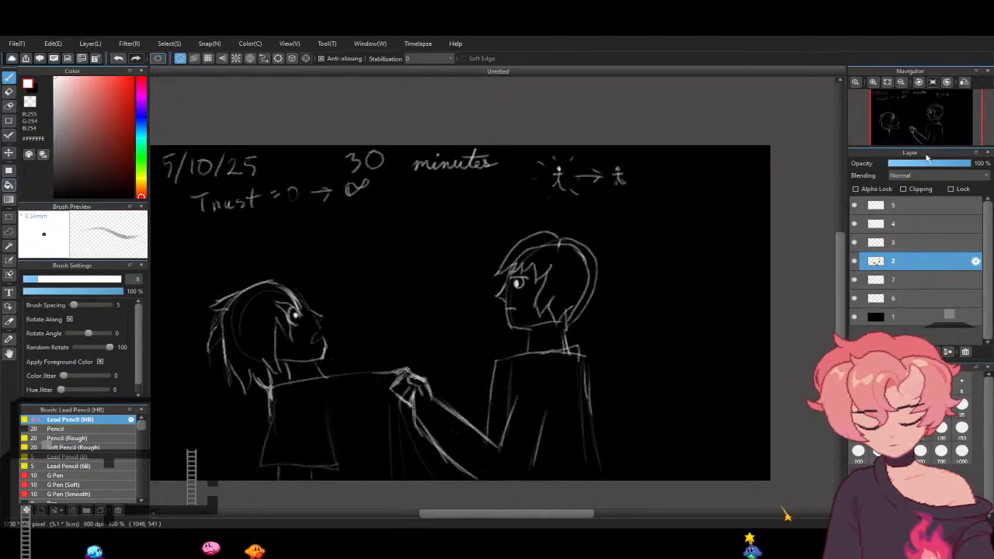
{"action": "left_click_drag", "start_coordinate": [927, 163], "coordinate": [901, 165]}
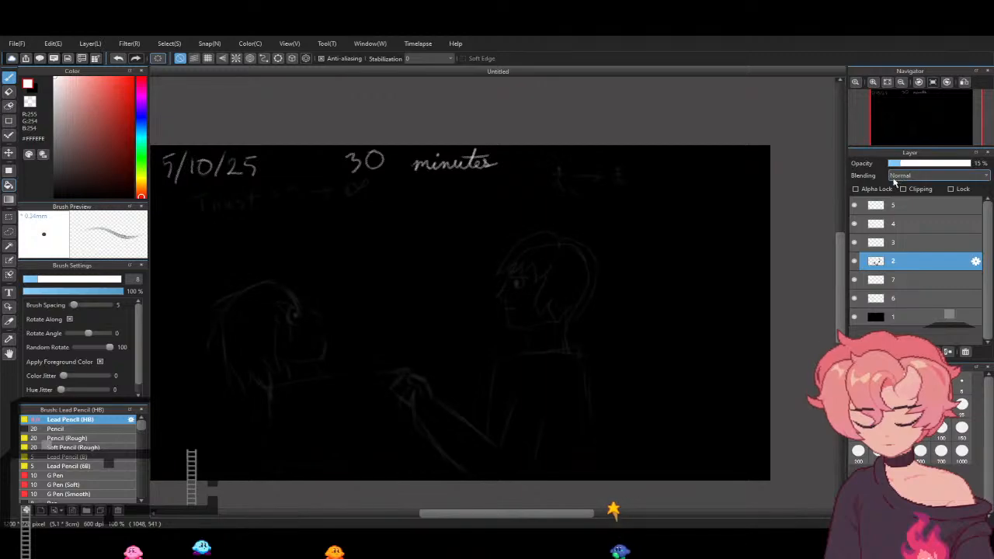
Sketch a room on layer 6 in white: two vertical wall corners, two diagonal floor edges and a horizontal back edge, undoing a misplaced upper line
{"action": "left_click", "coordinate": [912, 298]}
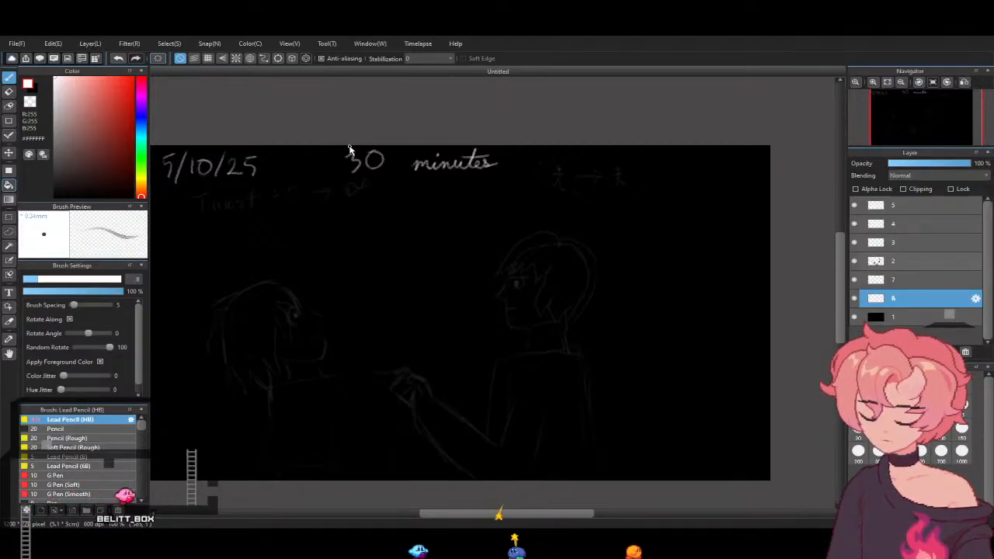
{"action": "left_click_drag", "start_coordinate": [349, 177], "coordinate": [351, 361]}
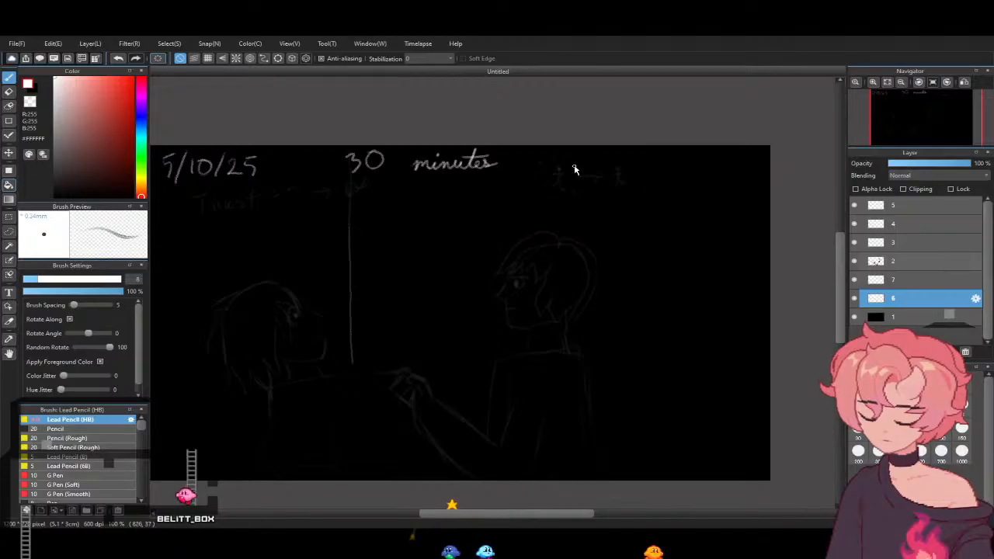
{"action": "left_click_drag", "start_coordinate": [550, 153], "coordinate": [553, 353]}
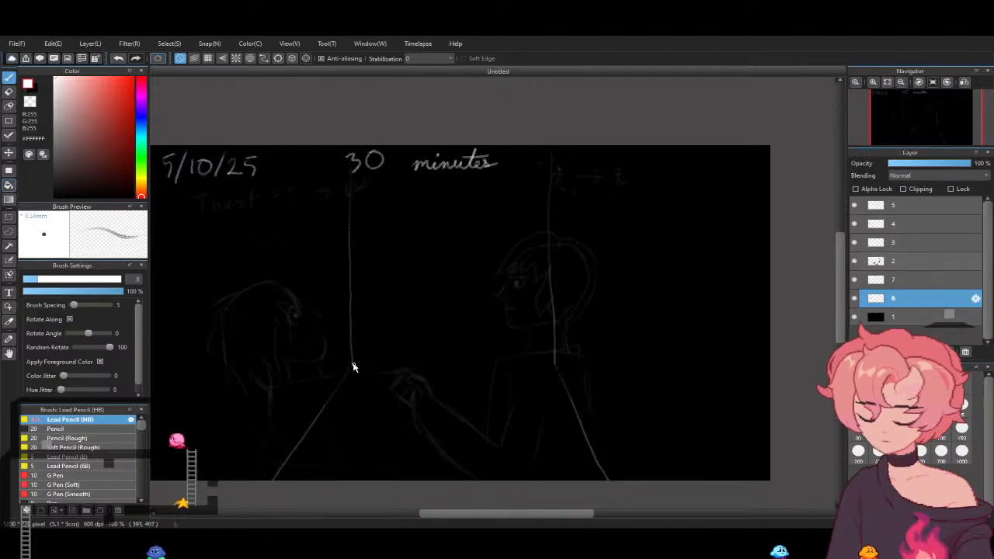
{"action": "left_click_drag", "start_coordinate": [353, 366], "coordinate": [555, 369]}
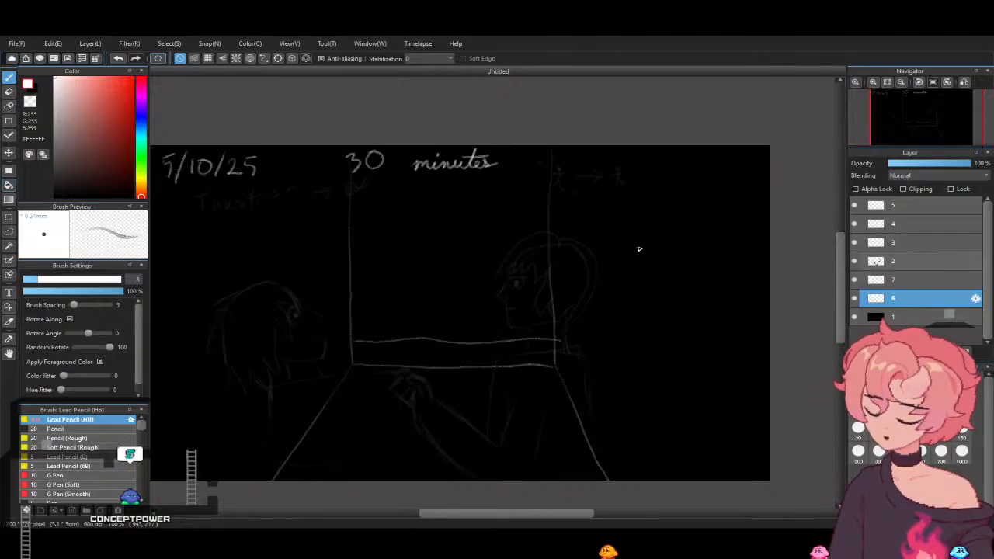
{"action": "key", "text": "ctrl+z"}
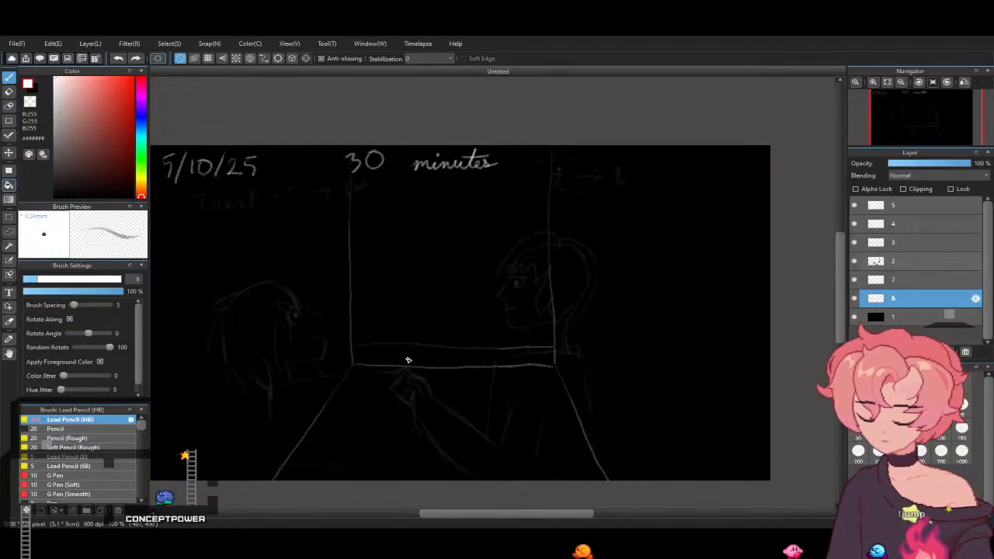
{"action": "left_click_drag", "start_coordinate": [355, 357], "coordinate": [557, 355]}
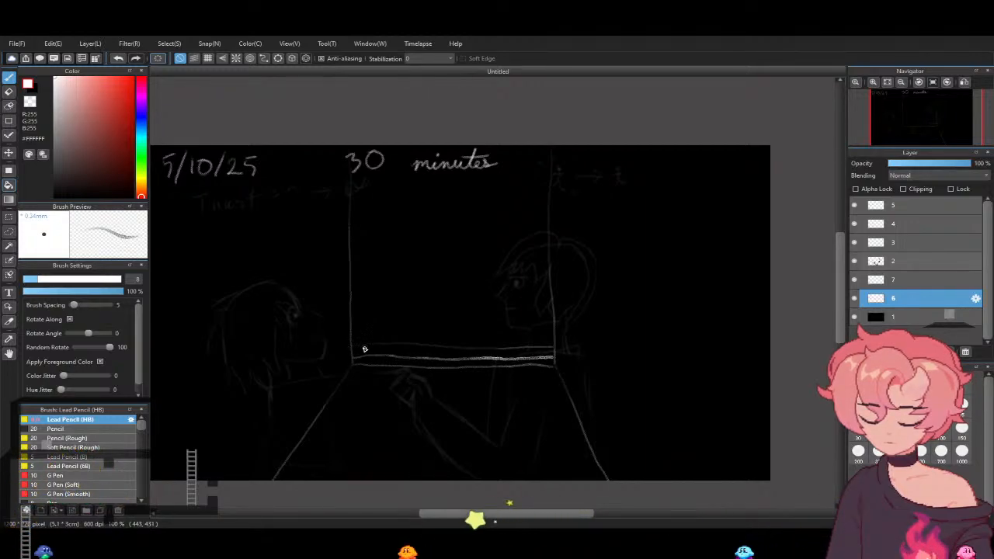
{"action": "left_click_drag", "start_coordinate": [358, 353], "coordinate": [359, 362]}
{"action": "left_click_drag", "start_coordinate": [369, 354], "coordinate": [380, 363]}
{"action": "left_click_drag", "start_coordinate": [391, 354], "coordinate": [401, 363]}
{"action": "left_click_drag", "start_coordinate": [417, 353], "coordinate": [428, 363]}
{"action": "left_click_drag", "start_coordinate": [439, 353], "coordinate": [450, 362]}
{"action": "mouse_move", "coordinate": [466, 354]}
{"action": "left_mouse_down"}
{"action": "mouse_move", "coordinate": [466, 362]}
{"action": "mouse_move", "coordinate": [495, 363]}
{"action": "left_mouse_up"}
{"action": "mouse_move", "coordinate": [511, 353]}
{"action": "left_mouse_down"}
{"action": "mouse_move", "coordinate": [511, 363]}
{"action": "mouse_move", "coordinate": [527, 363]}
{"action": "left_mouse_up"}
{"action": "left_click_drag", "start_coordinate": [541, 353], "coordinate": [541, 363]}
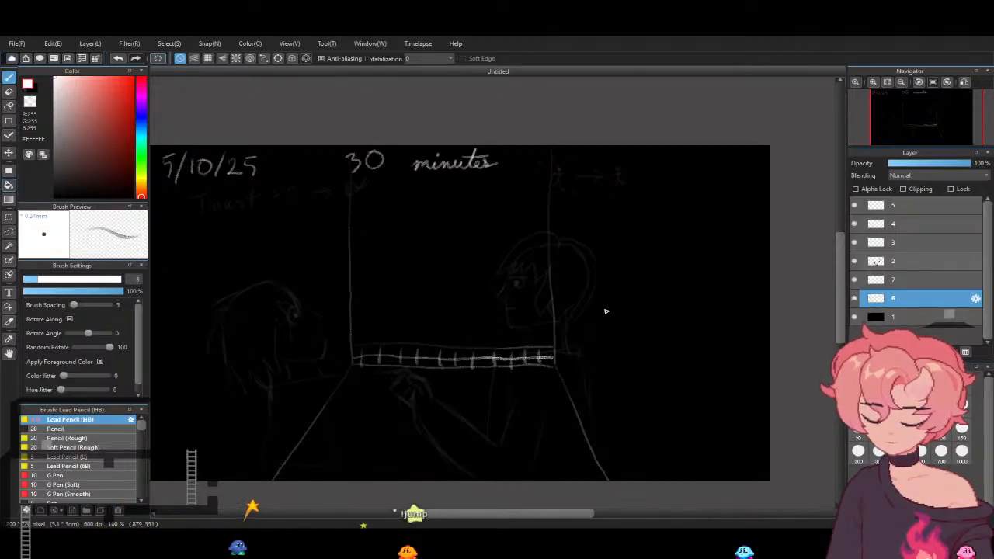
{"action": "key", "text": "ctrl+z"}
{"action": "key", "text": "ctrl+z"}
{"action": "key", "text": "ctrl+z"}
{"action": "key", "text": "ctrl+z"}
{"action": "key", "text": "ctrl+z"}
{"action": "key", "text": "ctrl+z"}
{"action": "key", "text": "ctrl+z"}
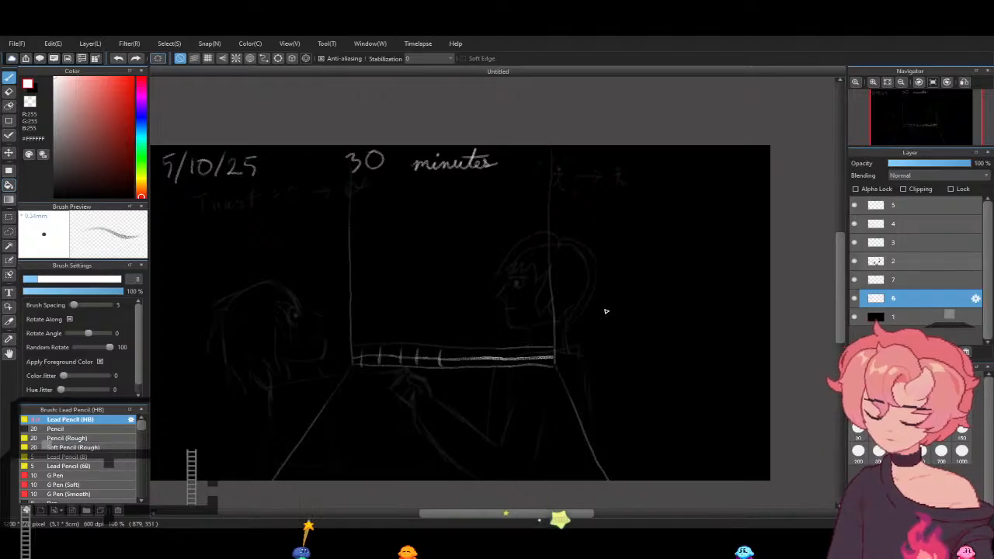
{"action": "key", "text": "ctrl+z"}
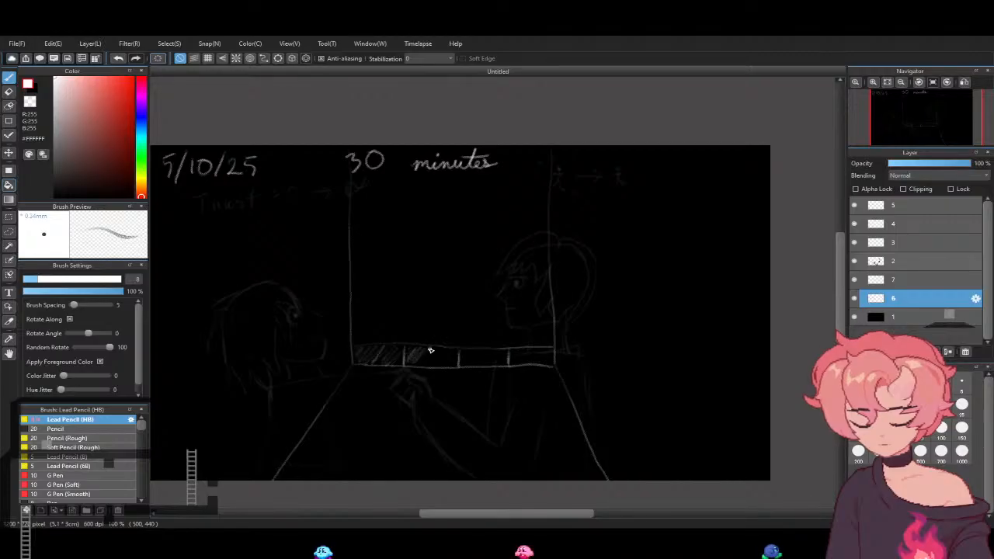
Hatch the four blocks of the strip along the back wall in white and separate them with black gaps
{"action": "left_click_drag", "start_coordinate": [424, 364], "coordinate": [457, 355]}
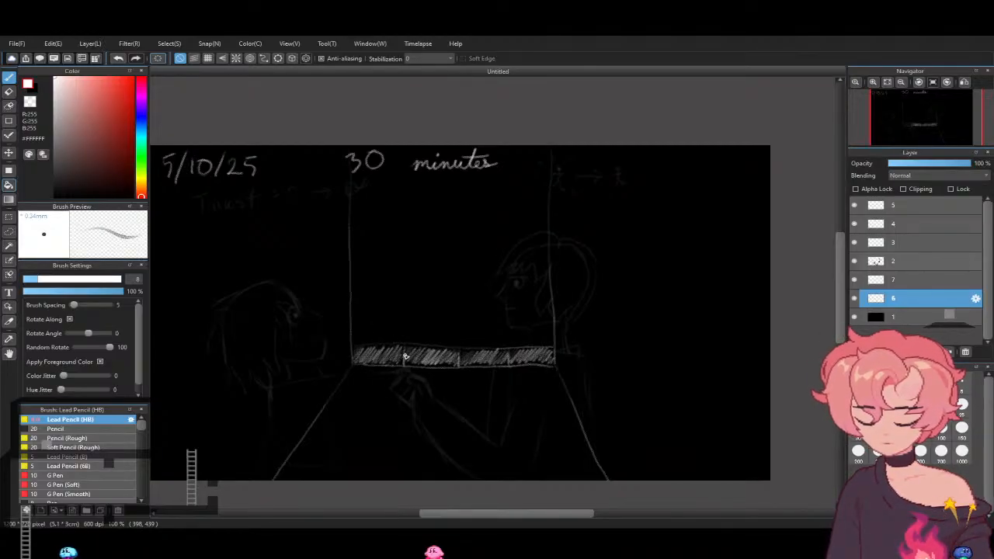
{"action": "left_click", "coordinate": [88, 169]}
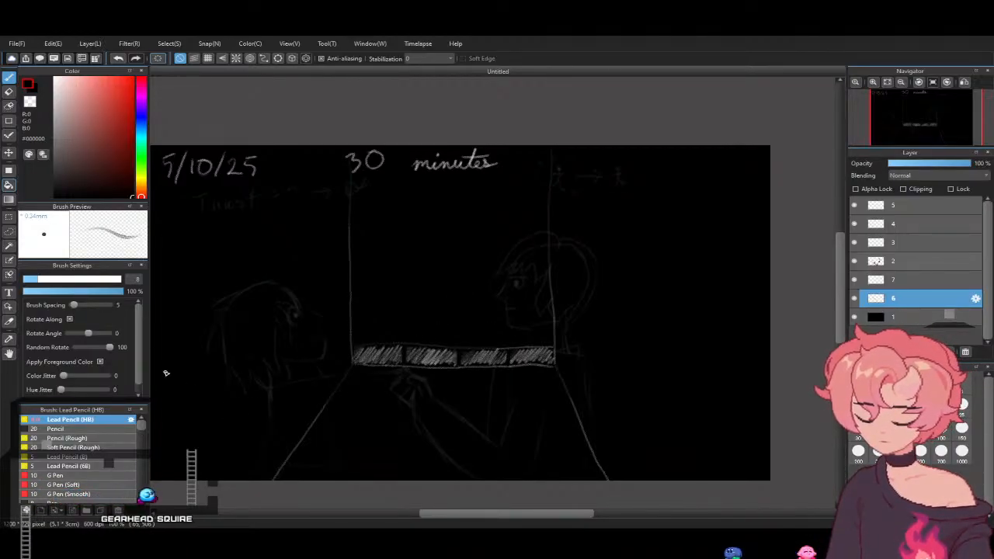
{"action": "key", "text": "x"}
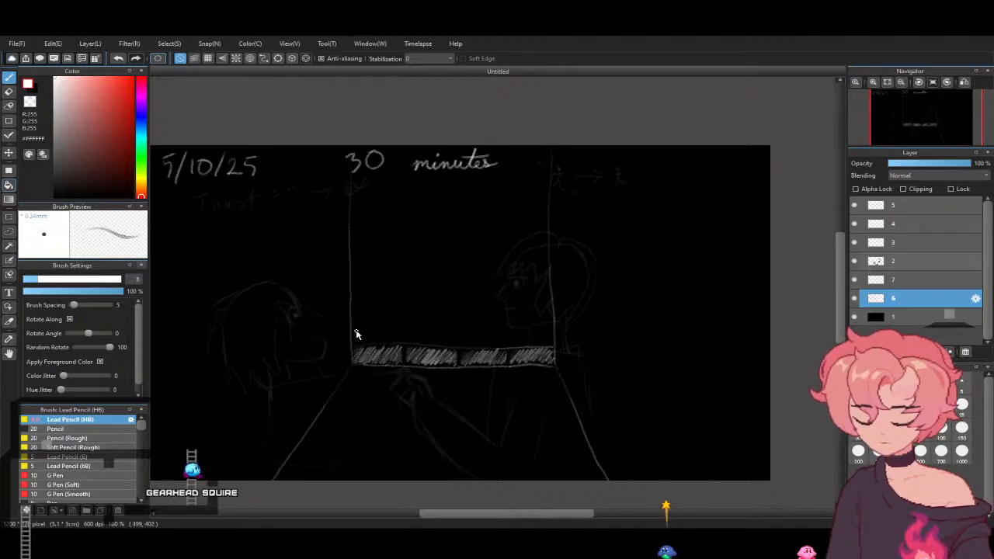
{"action": "left_click_drag", "start_coordinate": [390, 327], "coordinate": [548, 327]}
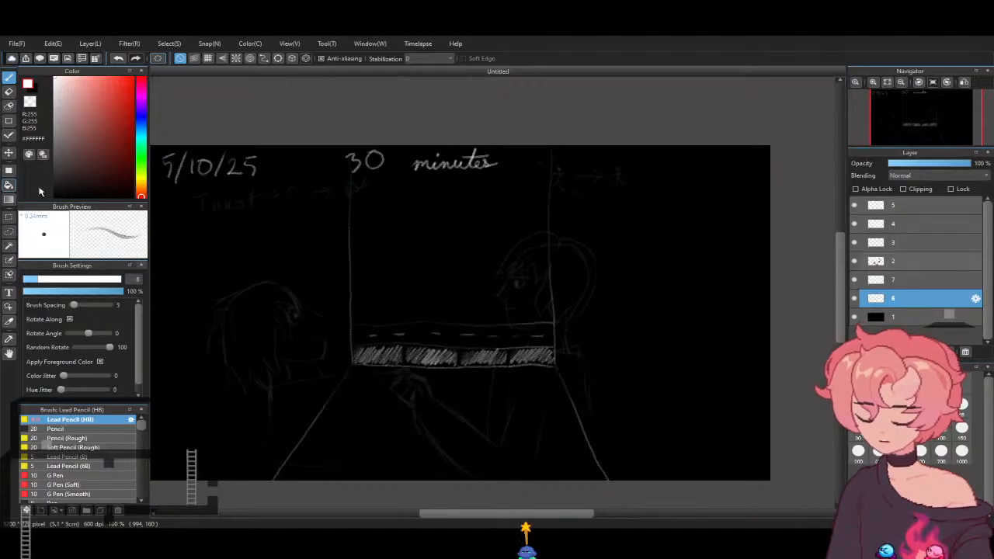
{"action": "left_click_drag", "start_coordinate": [68, 113], "coordinate": [142, 189]}
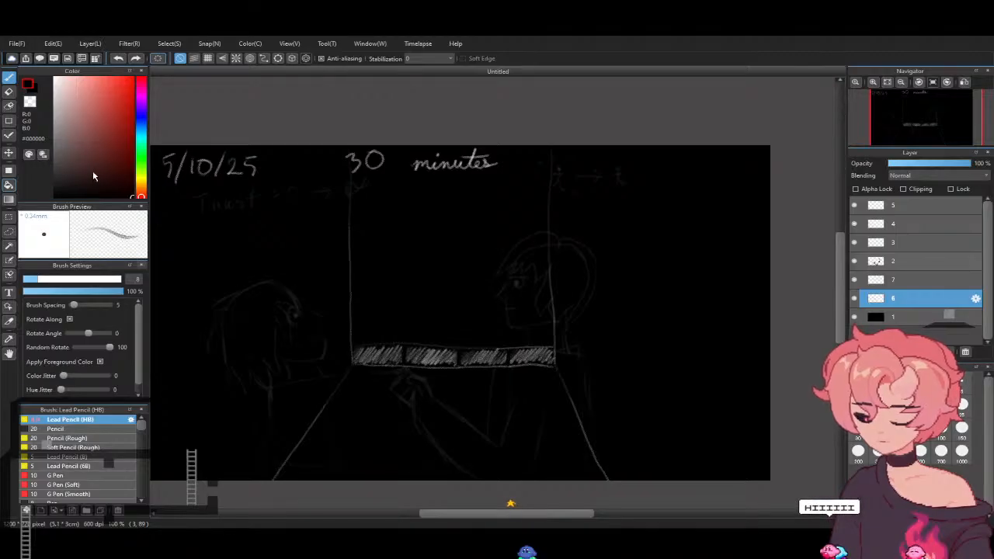
Rework the dividers between the hatched blocks with white and black strokes, giving the gaps a slanted perspective
{"action": "left_click", "coordinate": [129, 192]}
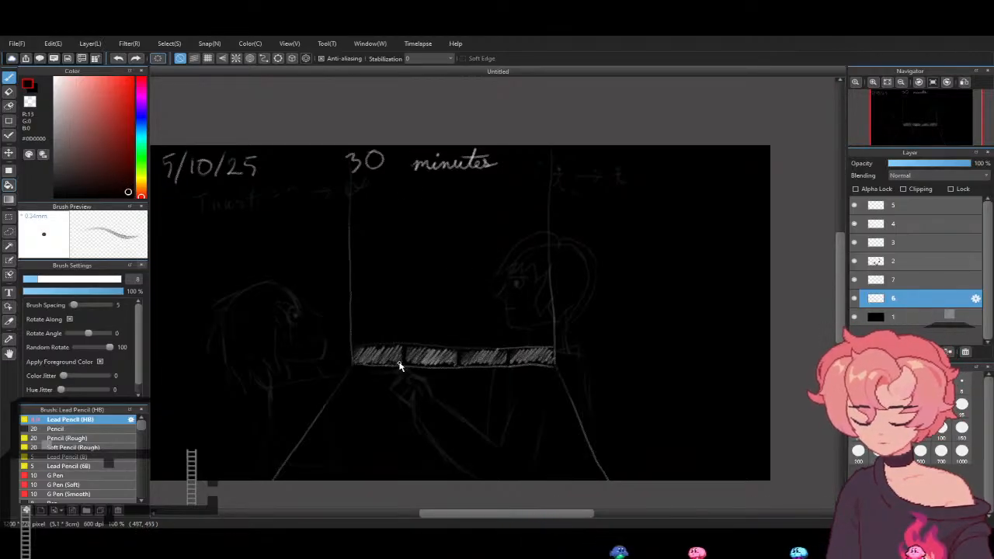
{"action": "left_click", "coordinate": [57, 81]}
{"action": "left_click", "coordinate": [55, 77]}
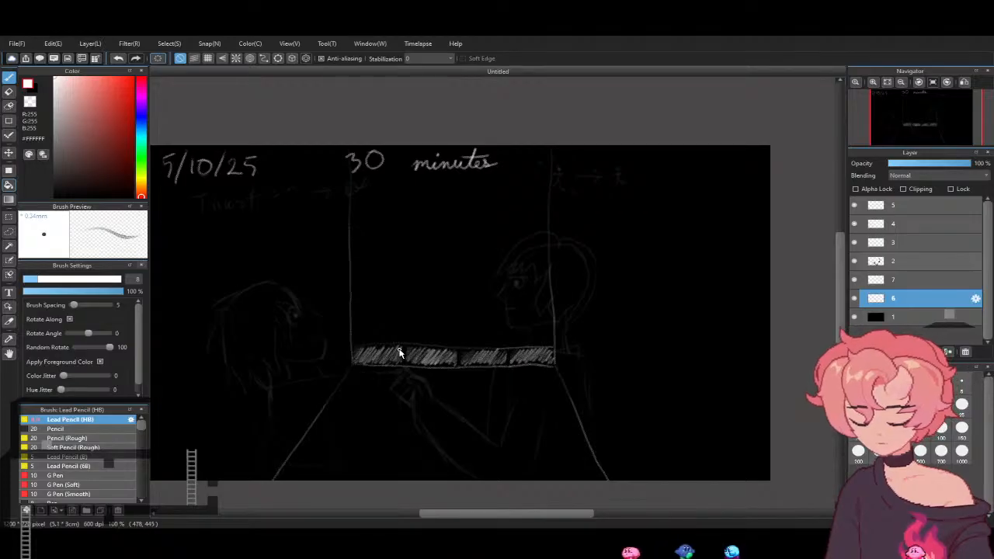
{"action": "left_click_drag", "start_coordinate": [408, 359], "coordinate": [513, 354]}
{"action": "left_click", "coordinate": [109, 152]}
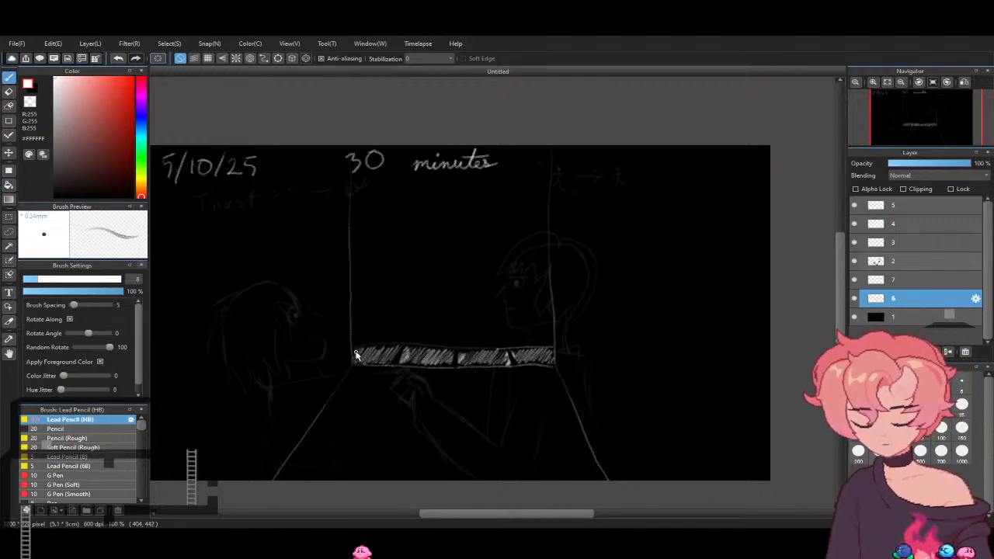
Draw a road above the hatched blocks in white, with bold edges, a dashed centre line and shading along its far side
{"action": "left_click_drag", "start_coordinate": [354, 350], "coordinate": [549, 351]}
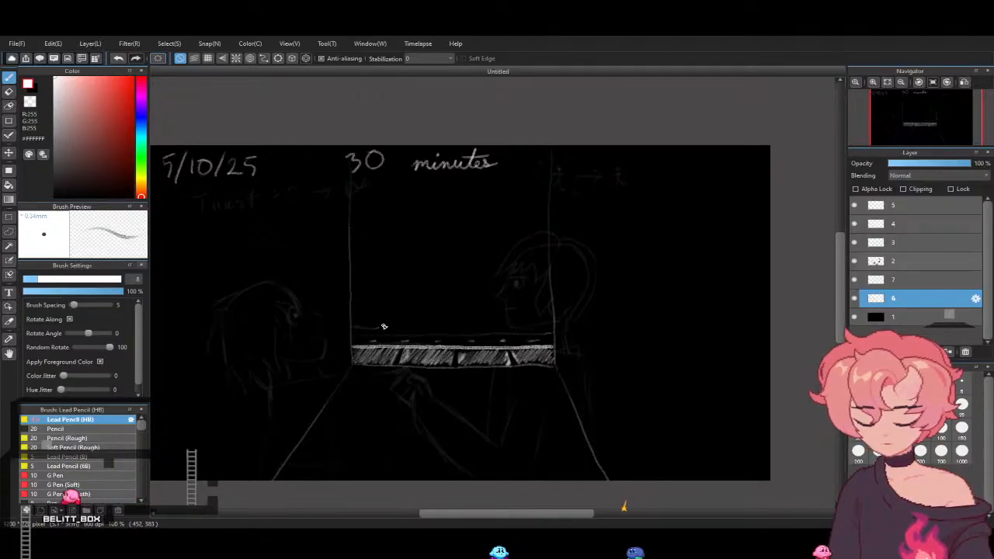
{"action": "left_click_drag", "start_coordinate": [354, 326], "coordinate": [402, 328]}
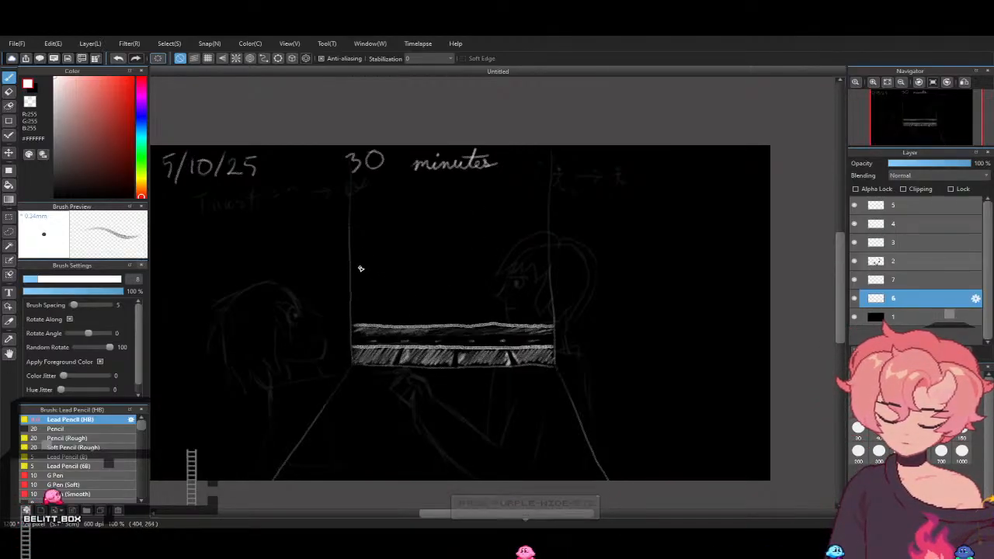
Draw two trees with scalloped crowns and lined trunks above the road, one cut off by the left wall corner and one near the centre
{"action": "left_click_drag", "start_coordinate": [362, 259], "coordinate": [368, 311]}
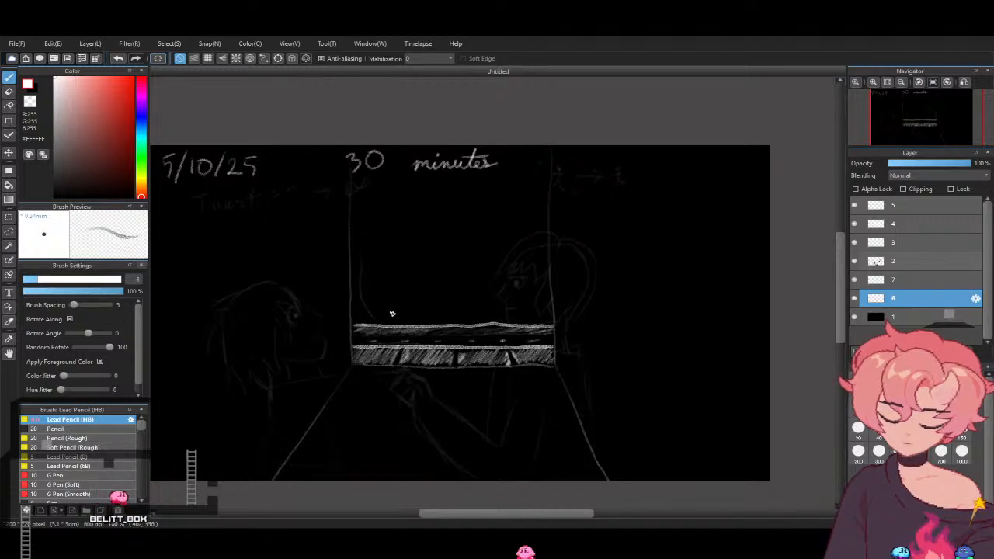
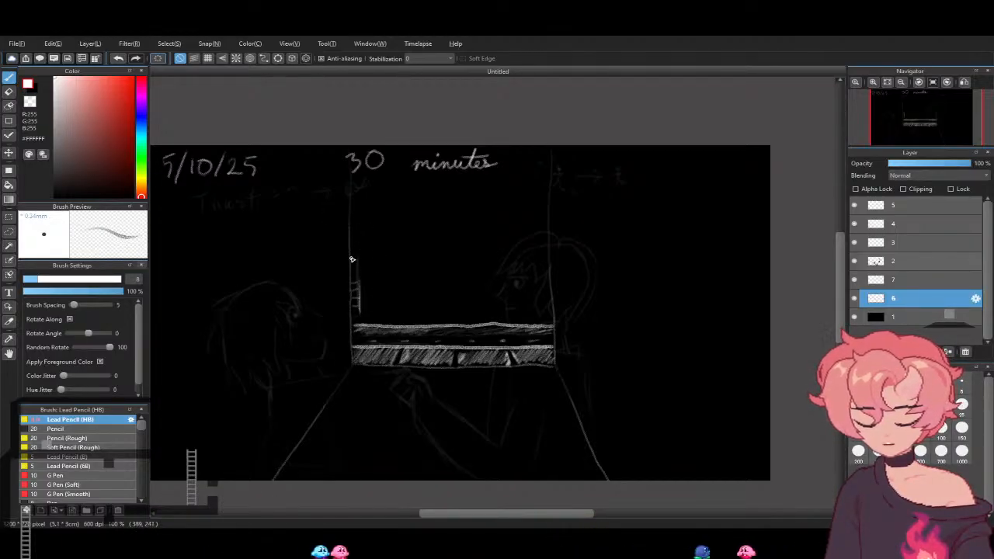
{"action": "mouse_move", "coordinate": [350, 211]}
{"action": "left_mouse_down"}
{"action": "mouse_move", "coordinate": [383, 222]}
{"action": "mouse_move", "coordinate": [357, 248]}
{"action": "mouse_move", "coordinate": [370, 246]}
{"action": "left_mouse_up"}
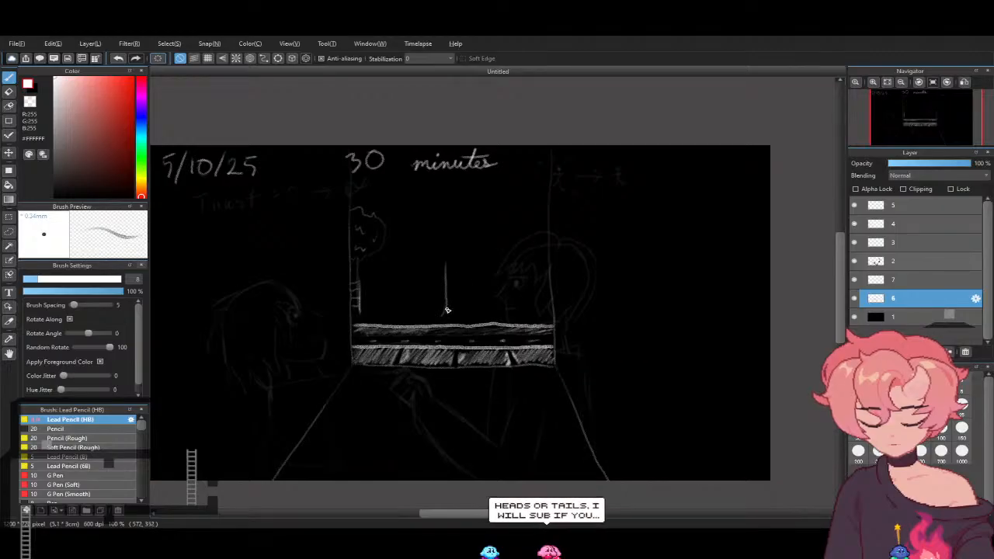
{"action": "left_click_drag", "start_coordinate": [457, 262], "coordinate": [460, 312]}
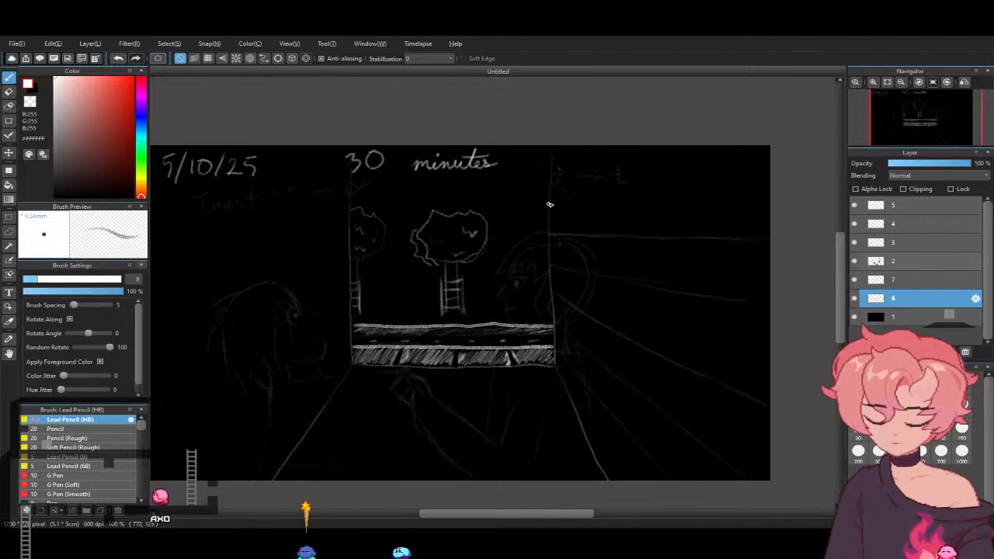
Draw white perspective lines fanning out from the back wall's right edge across the lower and middle right wall
{"action": "left_click_drag", "start_coordinate": [550, 202], "coordinate": [769, 187]}
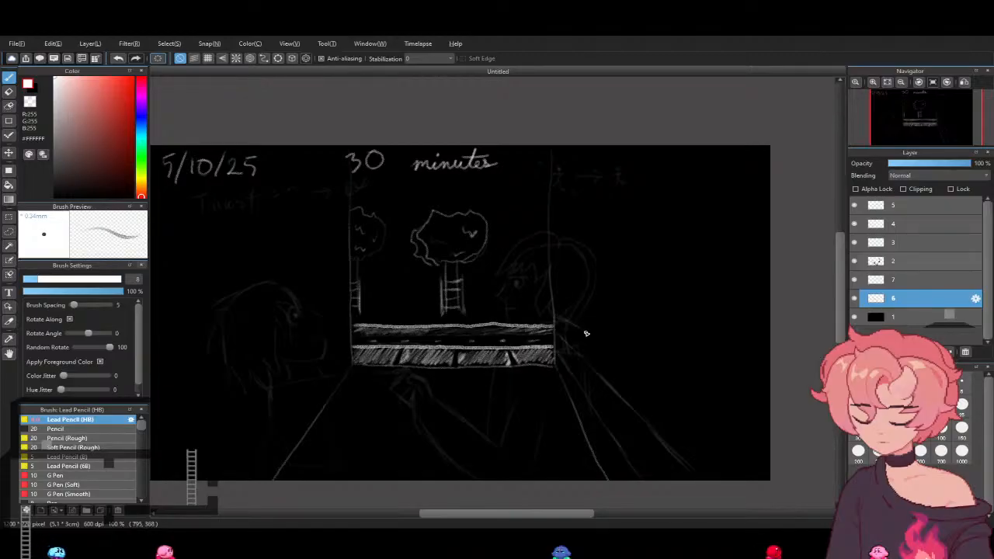
{"action": "left_click_drag", "start_coordinate": [586, 332], "coordinate": [754, 453]}
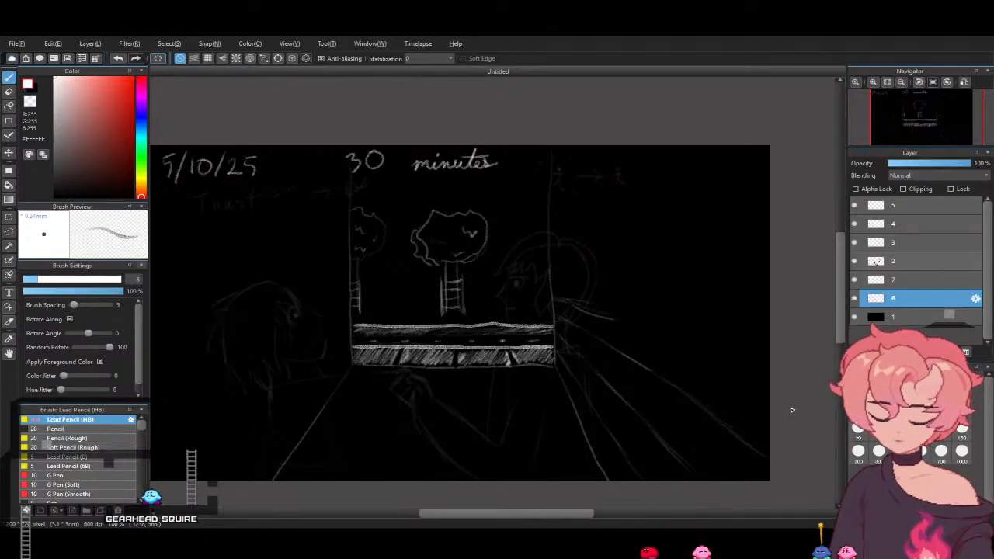
{"action": "left_click", "coordinate": [917, 87]}
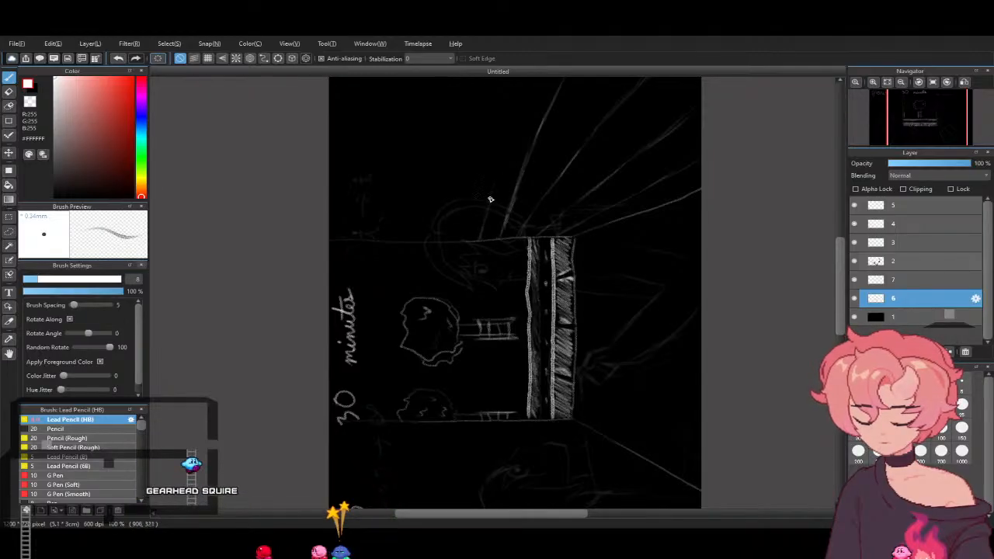
{"action": "left_click_drag", "start_coordinate": [492, 190], "coordinate": [506, 99]}
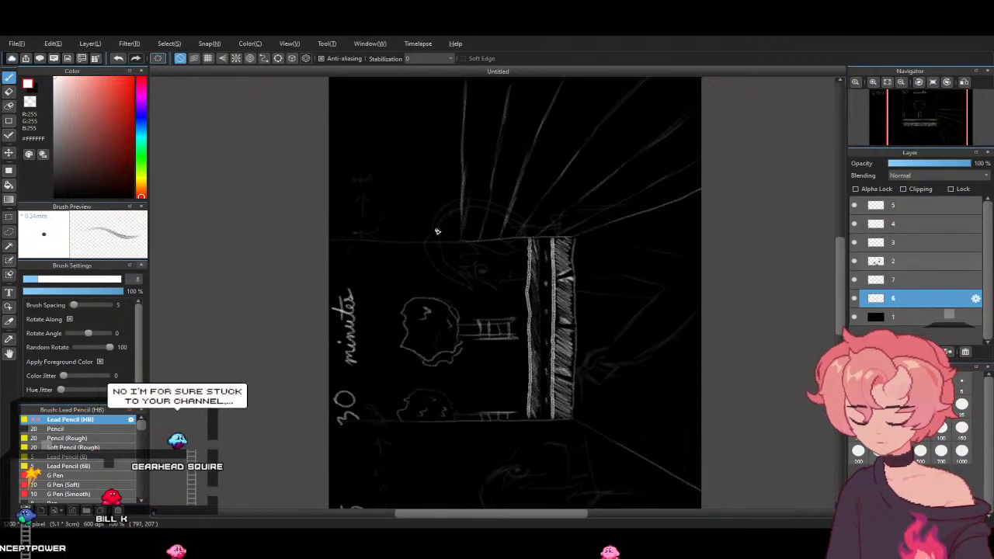
{"action": "left_click_drag", "start_coordinate": [437, 208], "coordinate": [437, 237]}
{"action": "left_click_drag", "start_coordinate": [437, 175], "coordinate": [439, 234]}
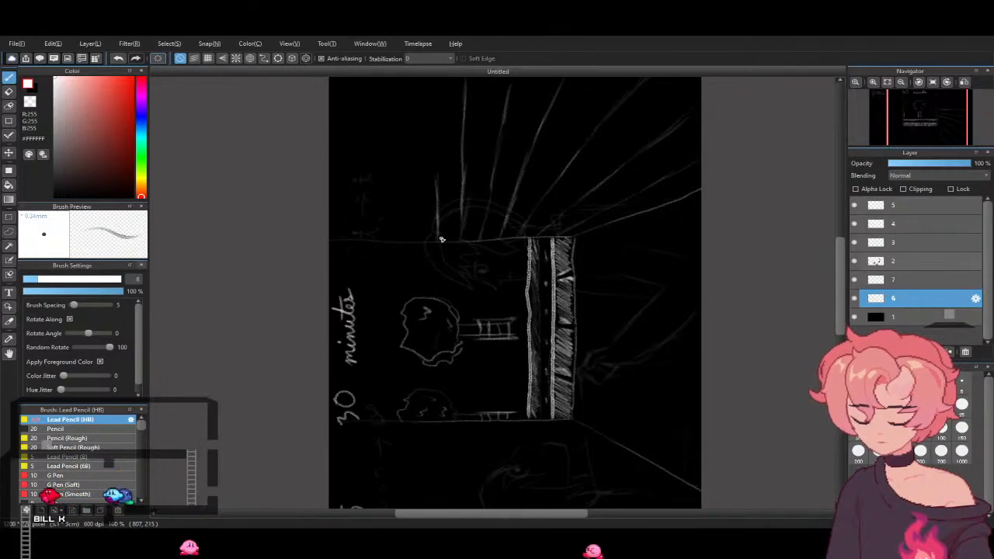
{"action": "left_click_drag", "start_coordinate": [428, 141], "coordinate": [434, 229]}
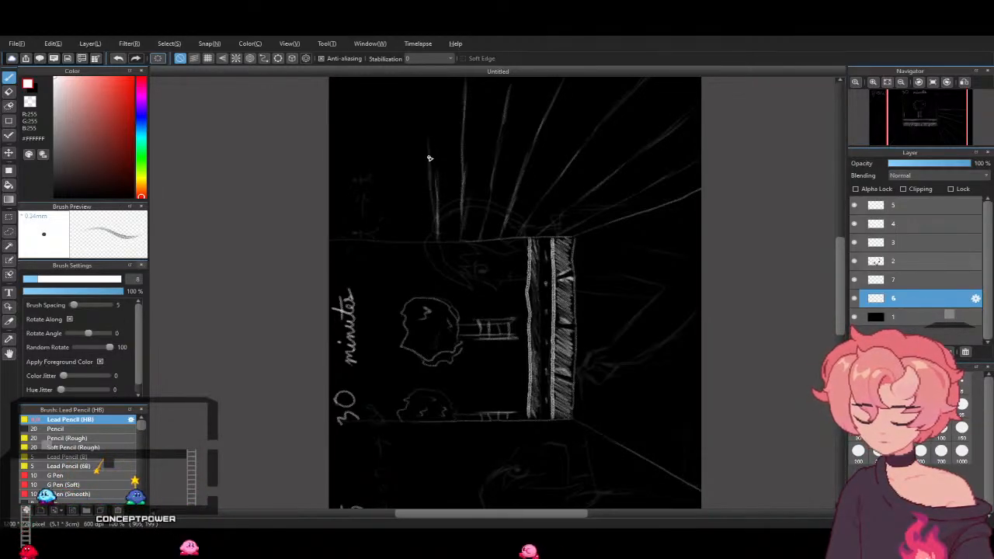
{"action": "left_click_drag", "start_coordinate": [431, 161], "coordinate": [419, 79]}
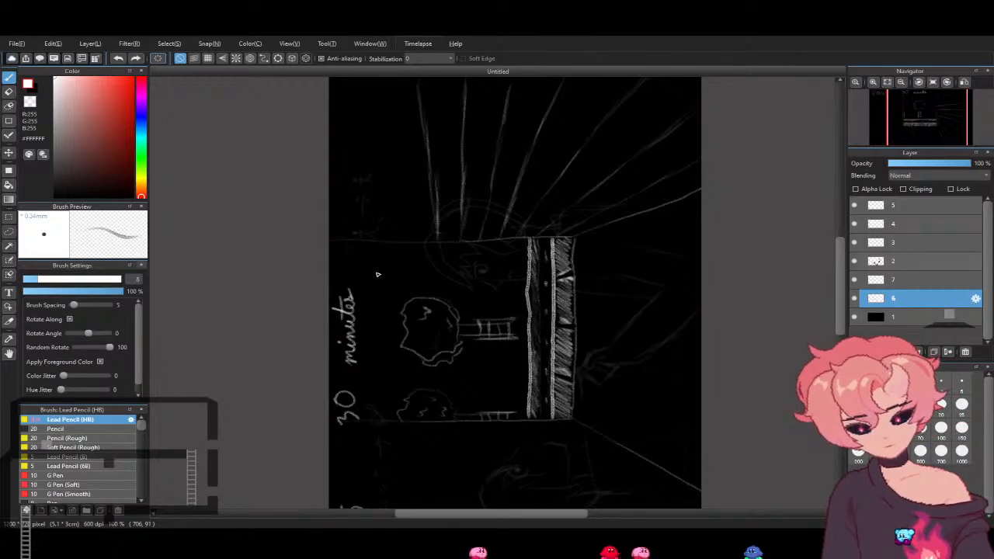
{"action": "scroll", "coordinate": [378, 274], "scroll_direction": "up", "scroll_amount": 4}
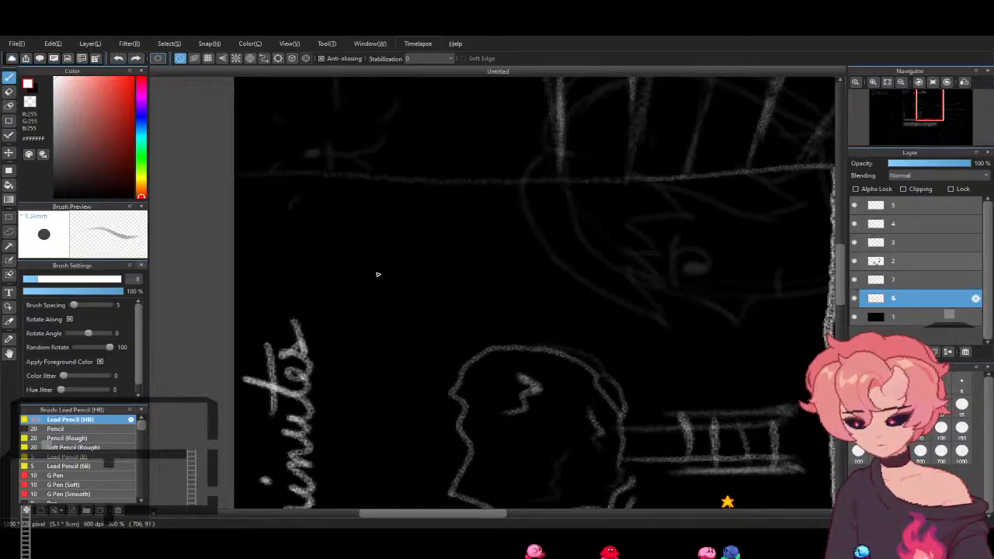
{"action": "scroll", "coordinate": [377, 274], "scroll_direction": "down", "scroll_amount": 4}
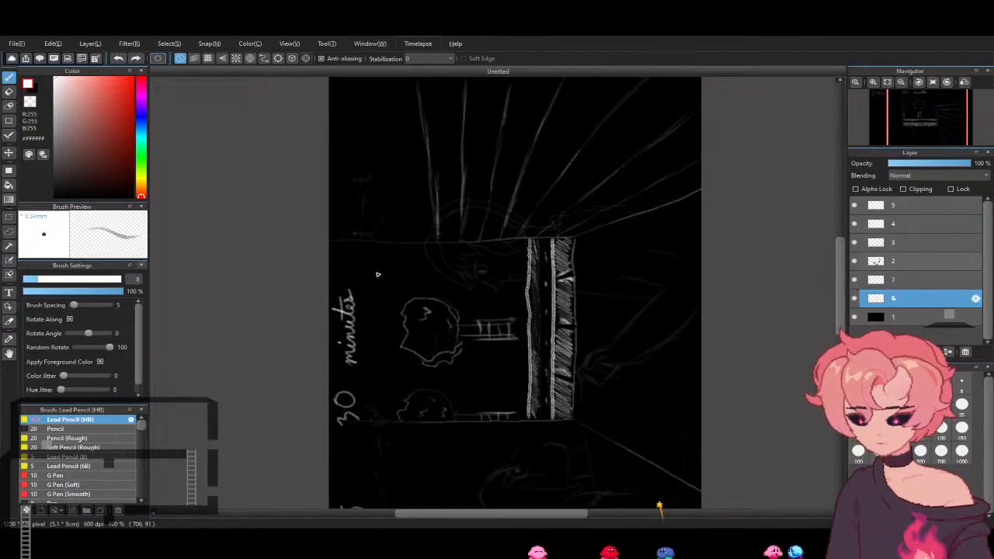
{"action": "scroll", "coordinate": [377, 274], "scroll_direction": "up", "scroll_amount": 3}
{"action": "scroll", "coordinate": [378, 274], "scroll_direction": "down", "scroll_amount": 2}
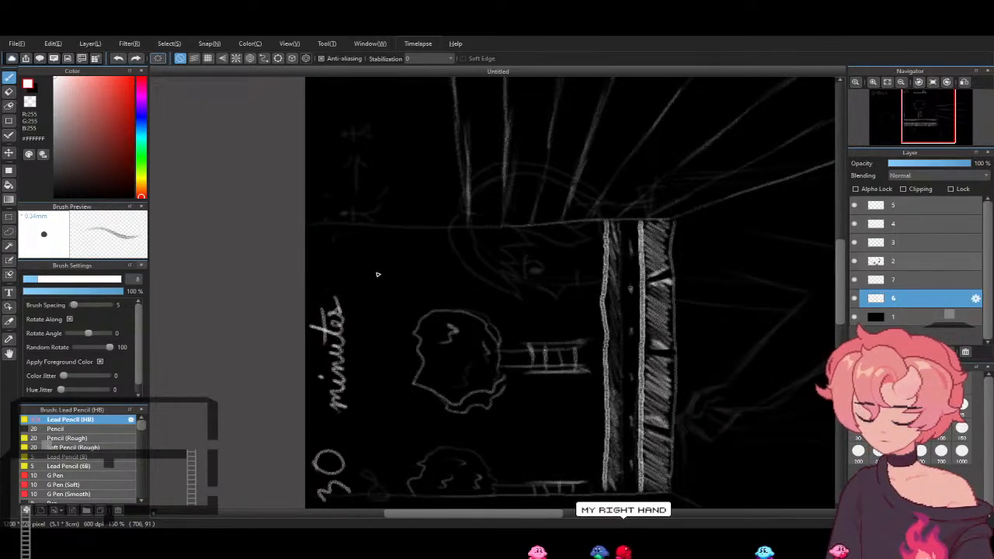
{"action": "scroll", "coordinate": [377, 274], "scroll_direction": "up", "scroll_amount": 3}
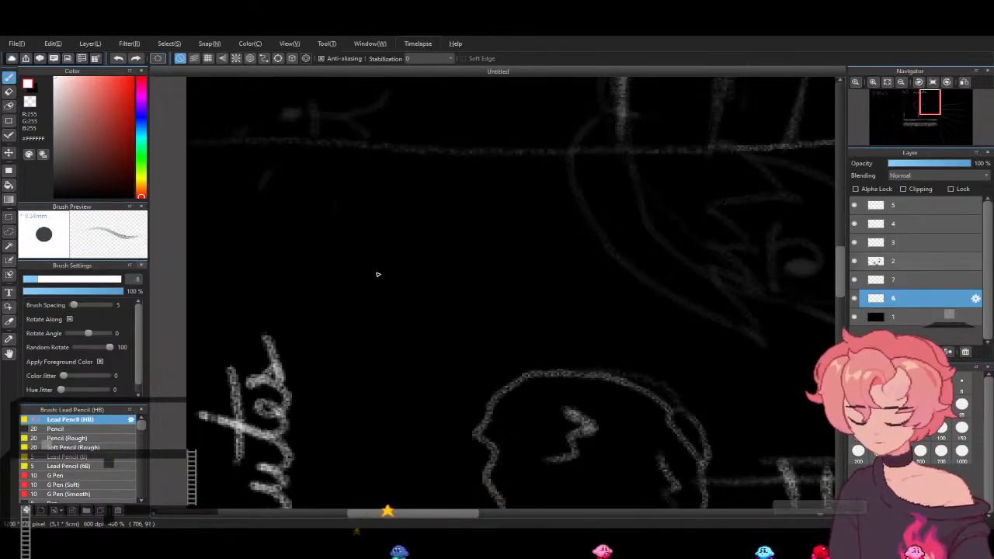
{"action": "scroll", "coordinate": [378, 274], "scroll_direction": "down", "scroll_amount": 2}
{"action": "scroll", "coordinate": [378, 274], "scroll_direction": "down", "scroll_amount": 2}
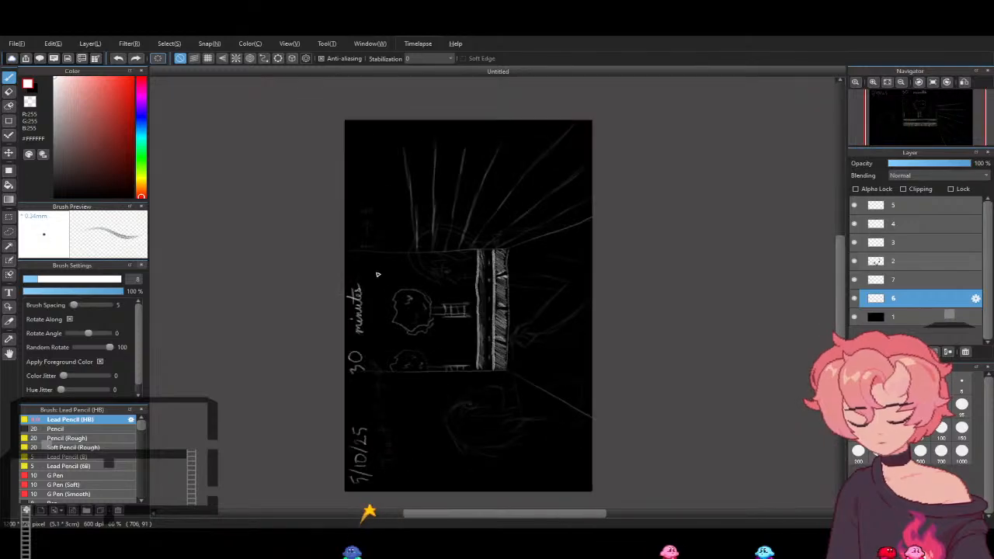
{"action": "scroll", "coordinate": [378, 274], "scroll_direction": "up", "scroll_amount": 2}
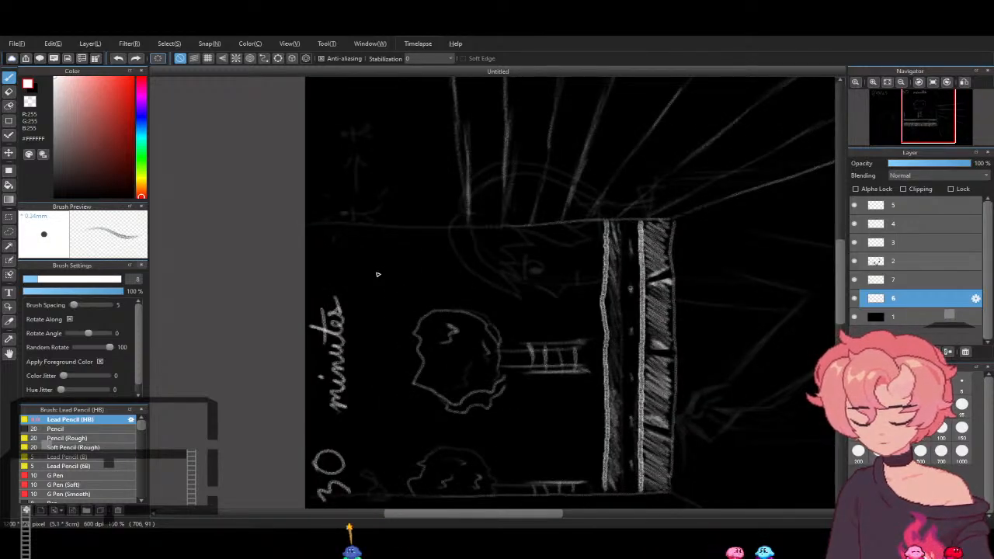
{"action": "scroll", "coordinate": [377, 274], "scroll_direction": "down", "scroll_amount": 3}
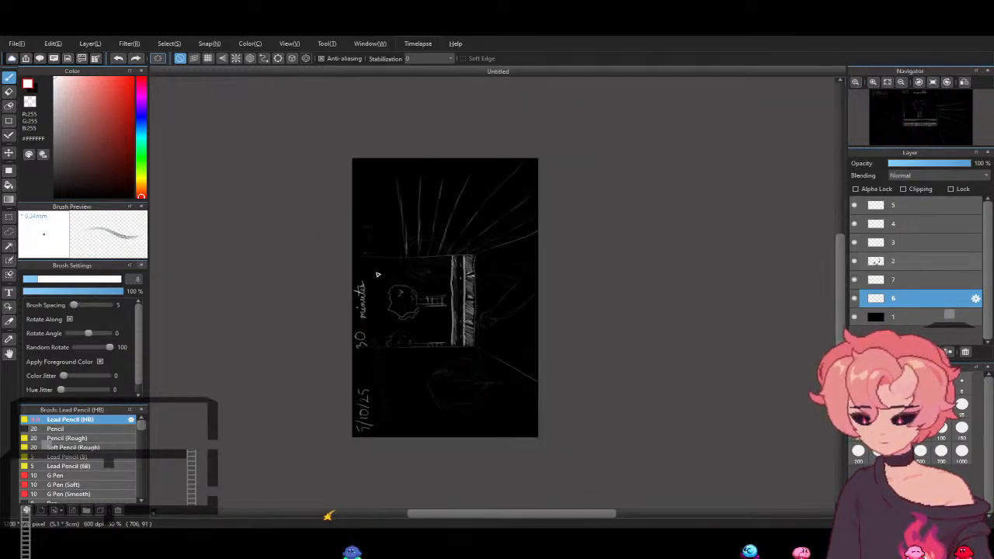
Continue the fan of white perspective lines up to the ceiling end of the right wall and lengthen the existing ones outward
{"action": "left_click_drag", "start_coordinate": [844, 295], "coordinate": [852, 274]}
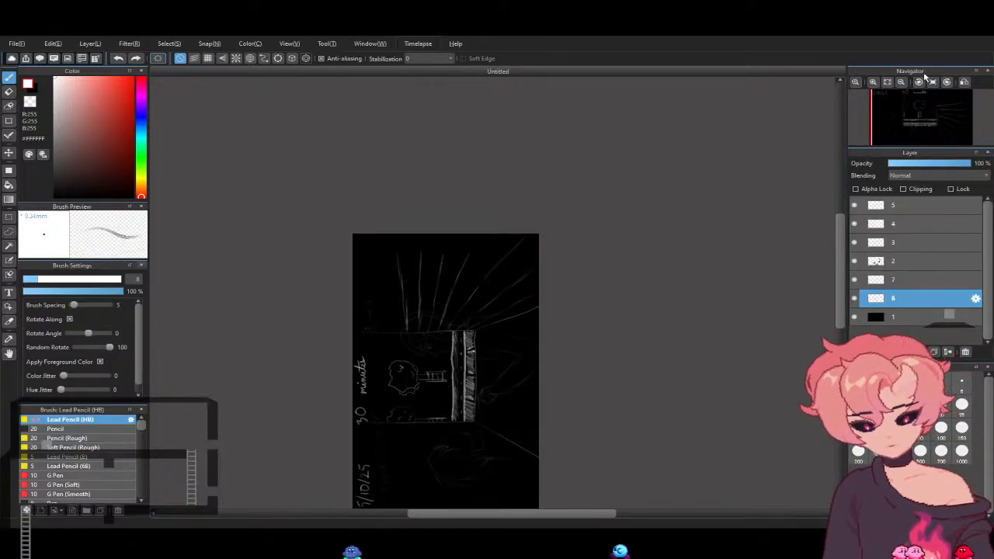
{"action": "left_click", "coordinate": [875, 82]}
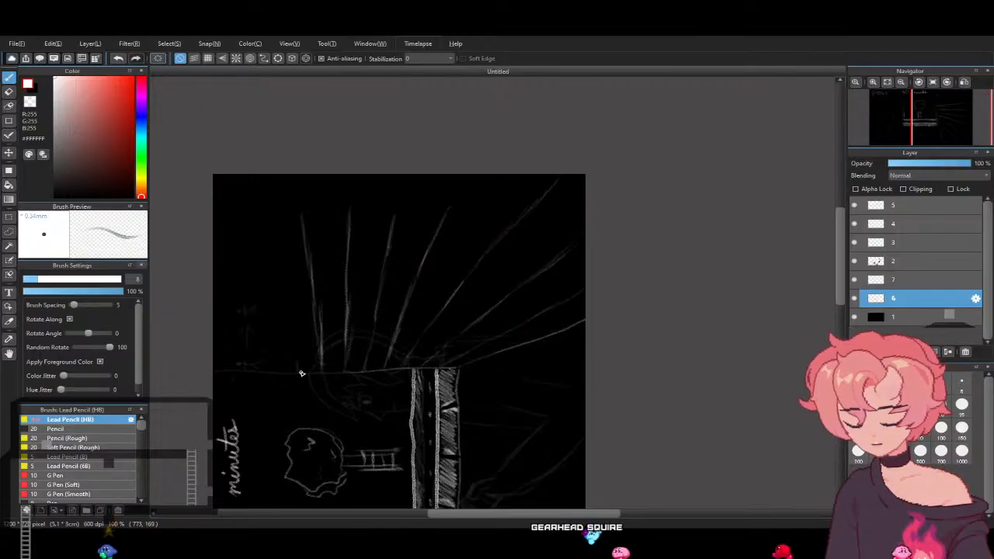
{"action": "left_click_drag", "start_coordinate": [294, 354], "coordinate": [293, 348]}
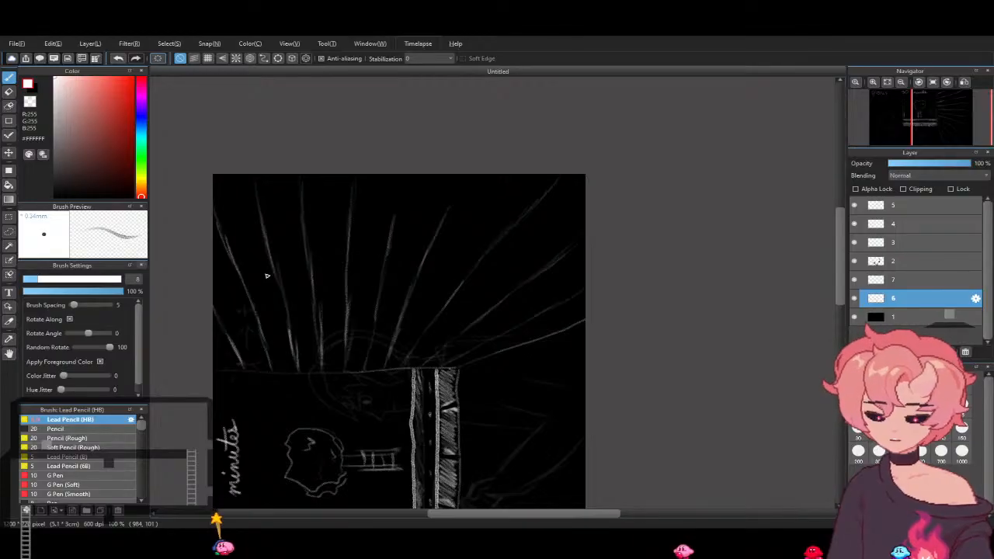
Try to draw white perspective lines fanning out from the back wall's left edge across the left wall
{"action": "left_click_drag", "start_coordinate": [841, 243], "coordinate": [842, 248]}
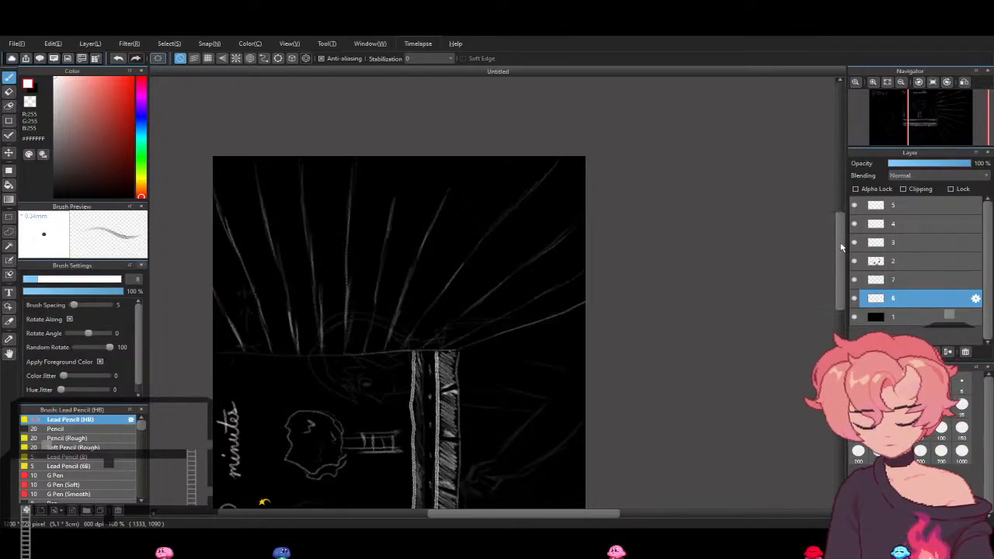
{"action": "scroll", "coordinate": [841, 247], "scroll_direction": "down", "scroll_amount": 5}
{"action": "scroll", "coordinate": [486, 297], "scroll_direction": "up", "scroll_amount": 3}
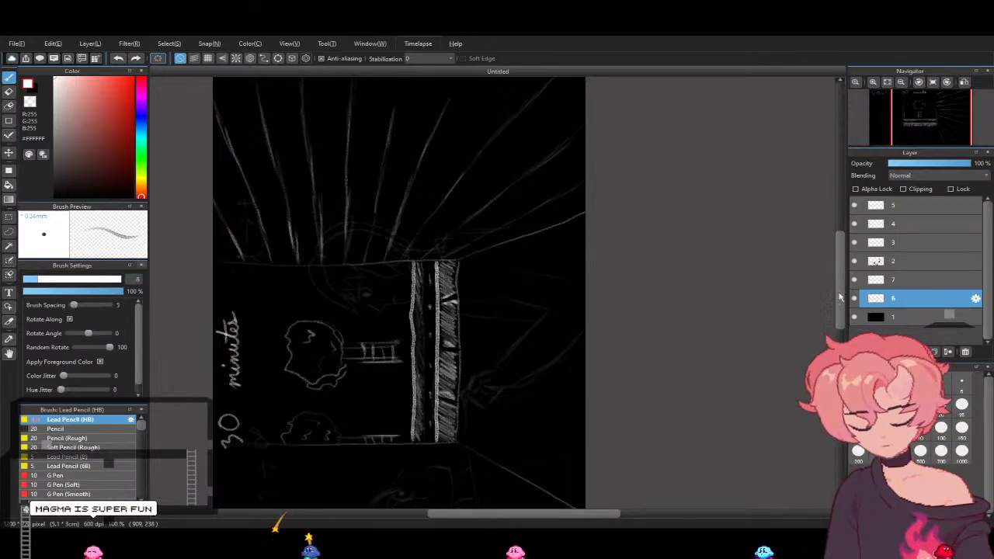
{"action": "scroll", "coordinate": [841, 298], "scroll_direction": "down", "scroll_amount": 1}
{"action": "scroll", "coordinate": [841, 298], "scroll_direction": "down", "scroll_amount": 4}
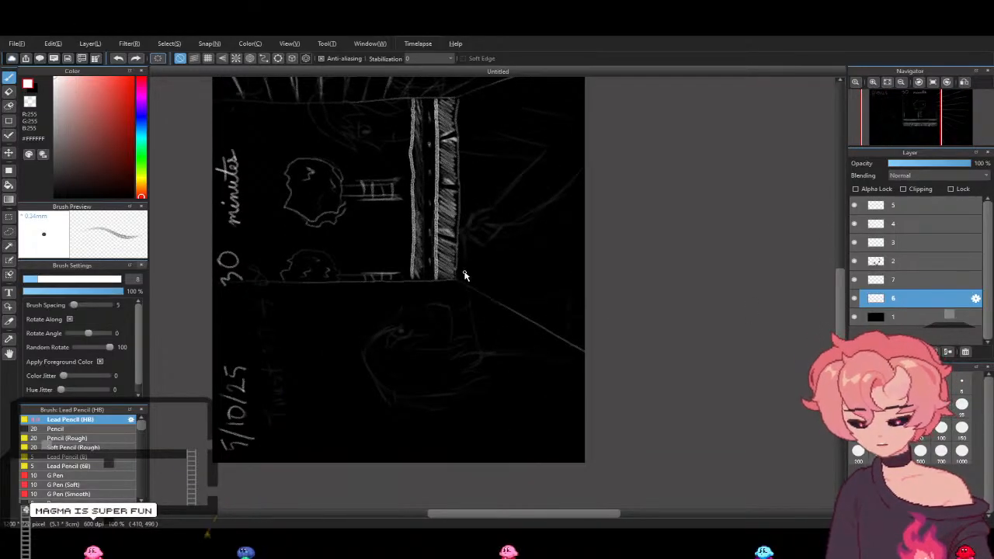
{"action": "scroll", "coordinate": [839, 296], "scroll_direction": "up", "scroll_amount": 1}
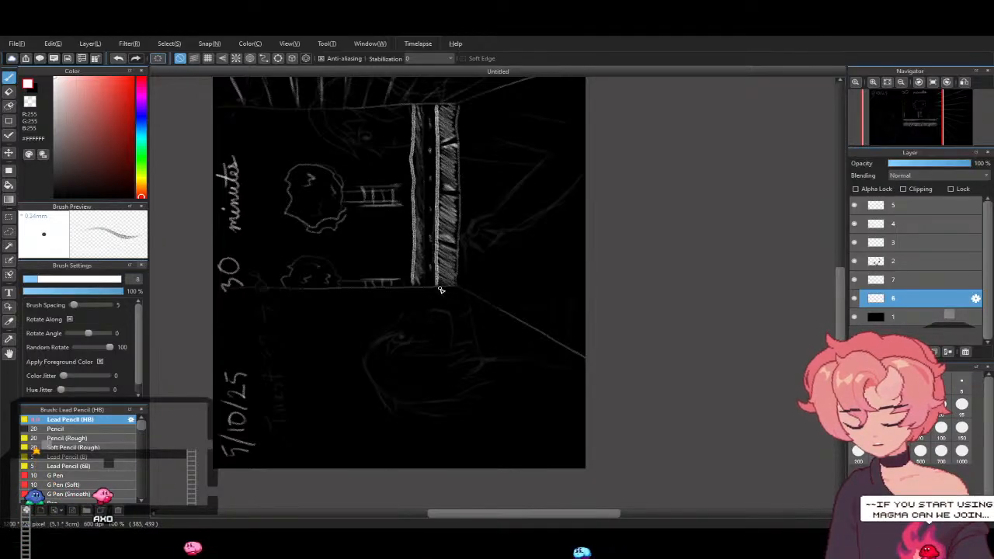
{"action": "left_click_drag", "start_coordinate": [442, 292], "coordinate": [582, 417]}
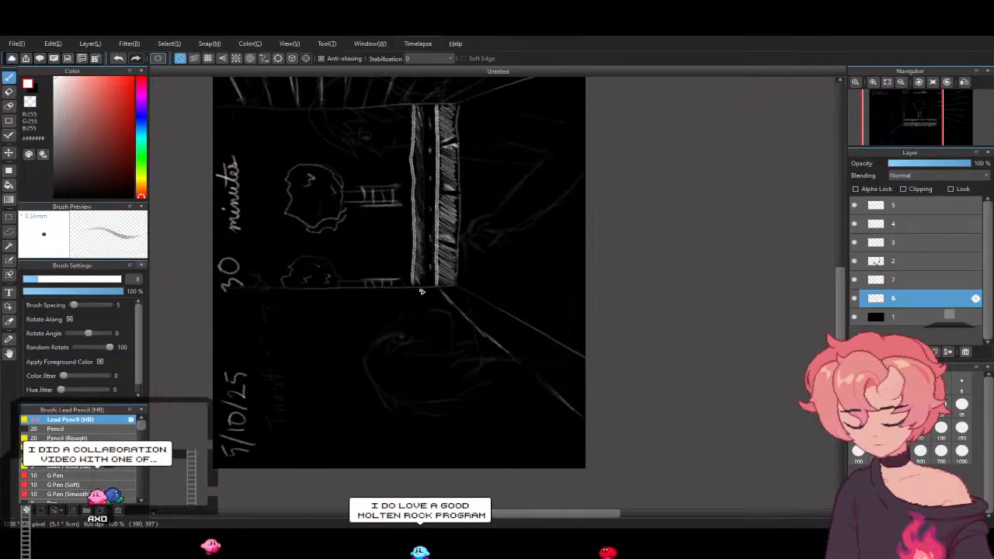
{"action": "left_click_drag", "start_coordinate": [420, 291], "coordinate": [449, 361]}
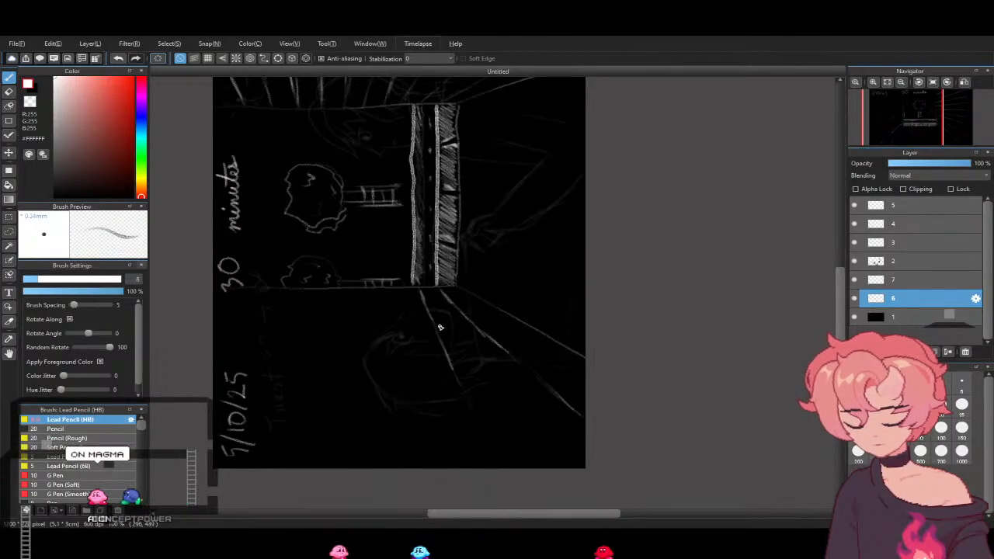
{"action": "key", "text": "ctrl+z"}
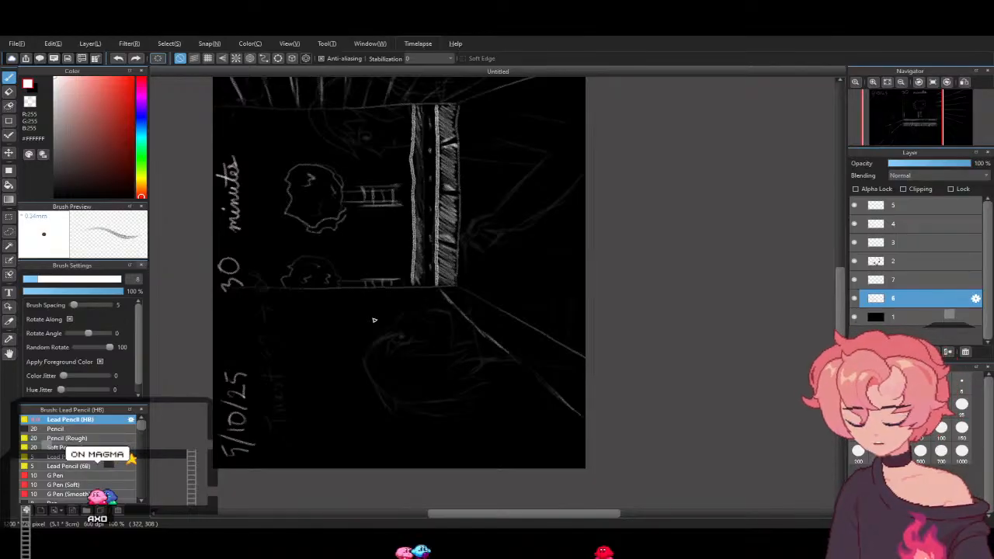
{"action": "left_click_drag", "start_coordinate": [423, 290], "coordinate": [522, 468]}
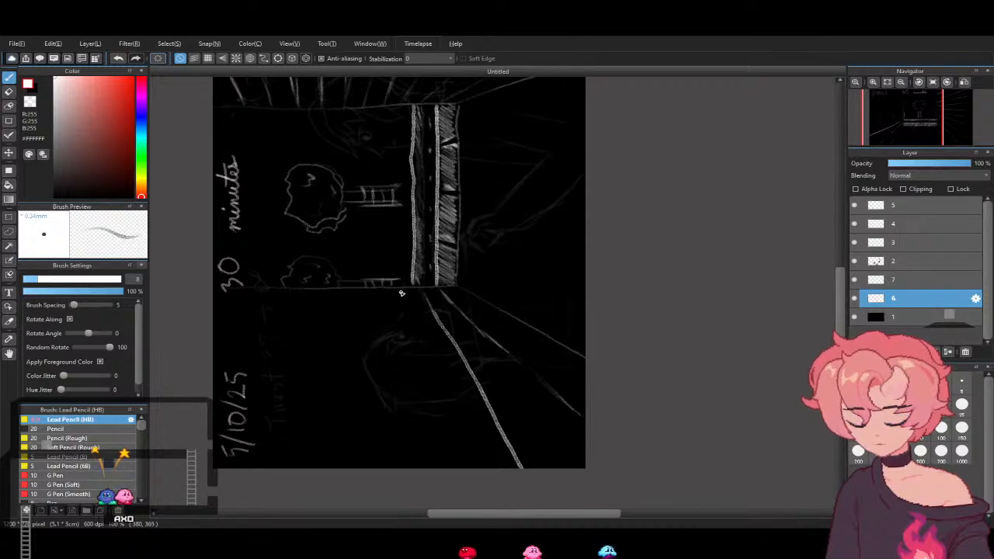
{"action": "left_click_drag", "start_coordinate": [401, 292], "coordinate": [415, 340]}
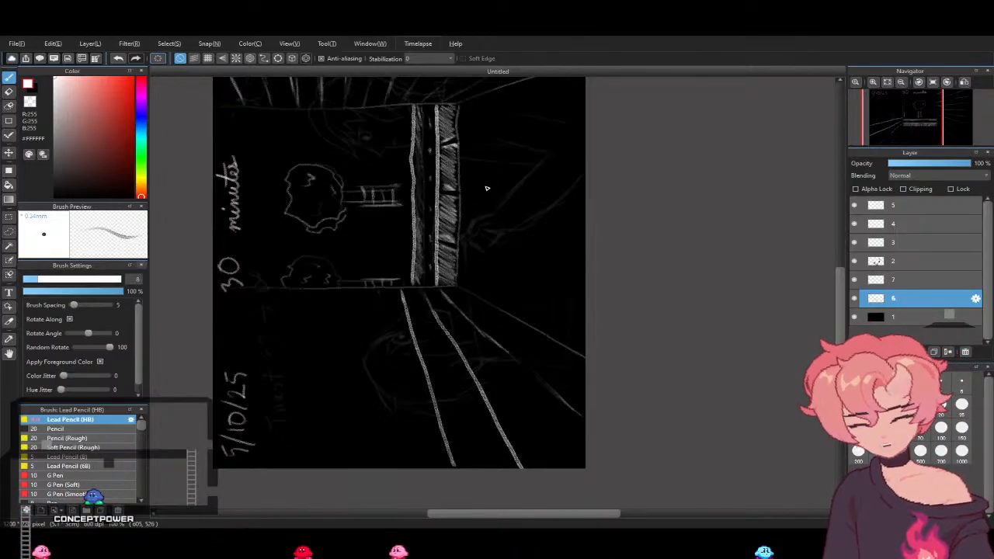
{"action": "key", "text": "ctrl+z"}
{"action": "key", "text": "ctrl+z"}
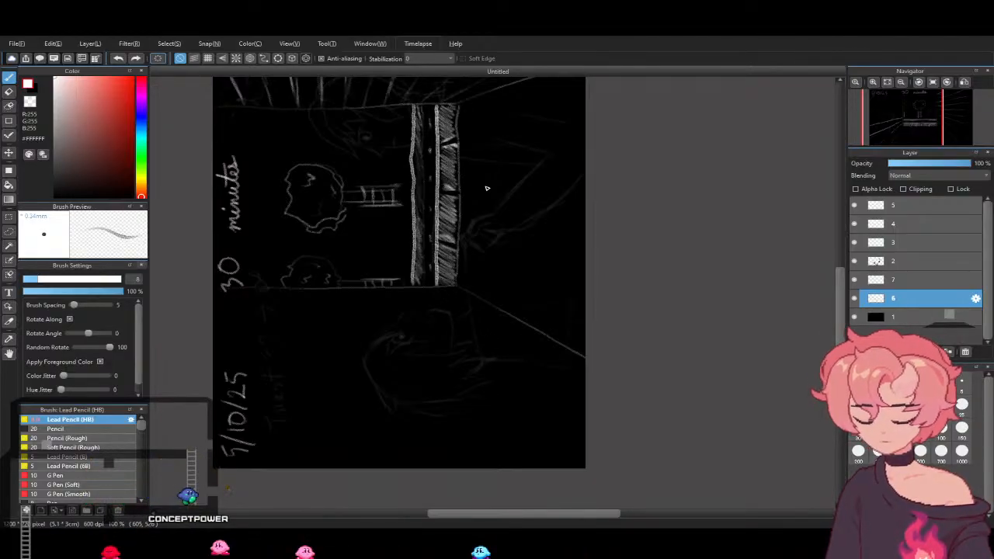
Draw the slanted outer edge and near vertical edge of a boxy seat in white pencil below the left figure's head
{"action": "left_click", "coordinate": [920, 82]}
{"action": "left_click", "coordinate": [919, 82]}
{"action": "left_click", "coordinate": [919, 83]}
{"action": "left_click", "coordinate": [918, 83]}
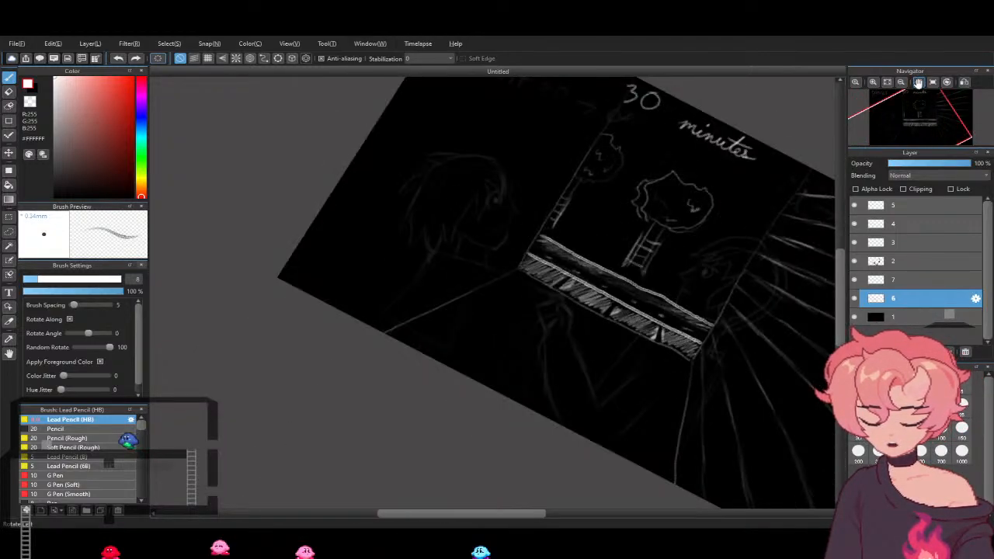
{"action": "left_click", "coordinate": [918, 83]}
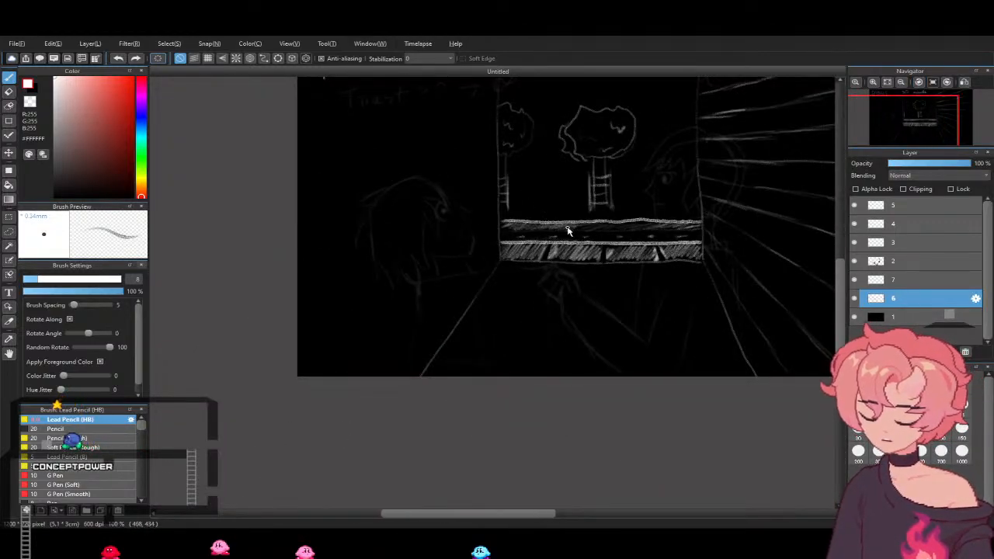
{"action": "mouse_move", "coordinate": [913, 116]}
{"action": "left_mouse_down"}
{"action": "mouse_move", "coordinate": [906, 129]}
{"action": "mouse_move", "coordinate": [922, 110]}
{"action": "mouse_move", "coordinate": [899, 123]}
{"action": "left_mouse_up"}
{"action": "left_click", "coordinate": [893, 82]}
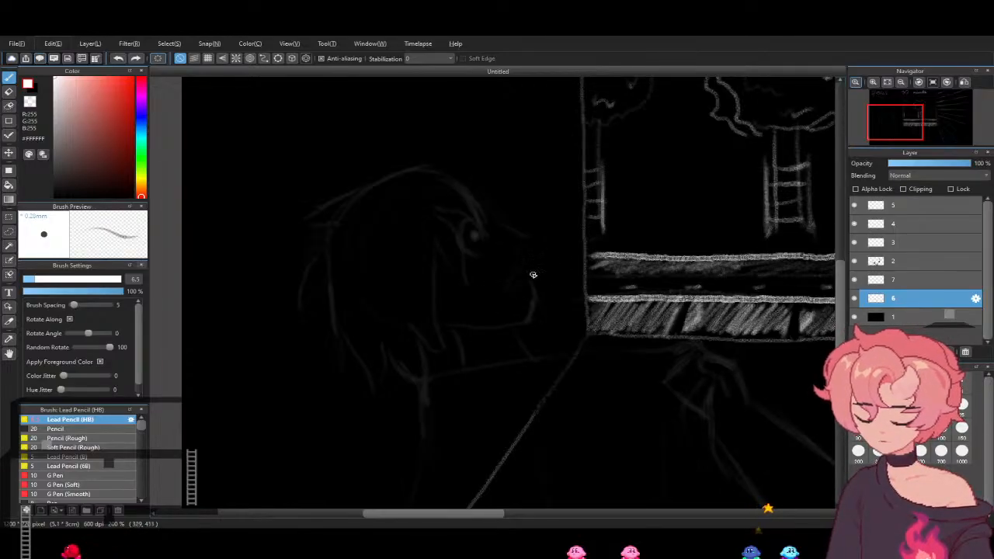
{"action": "mouse_move", "coordinate": [445, 340]}
{"action": "left_mouse_down"}
{"action": "mouse_move", "coordinate": [561, 261]}
{"action": "mouse_move", "coordinate": [446, 346]}
{"action": "mouse_move", "coordinate": [517, 281]}
{"action": "mouse_move", "coordinate": [440, 350]}
{"action": "left_mouse_up"}
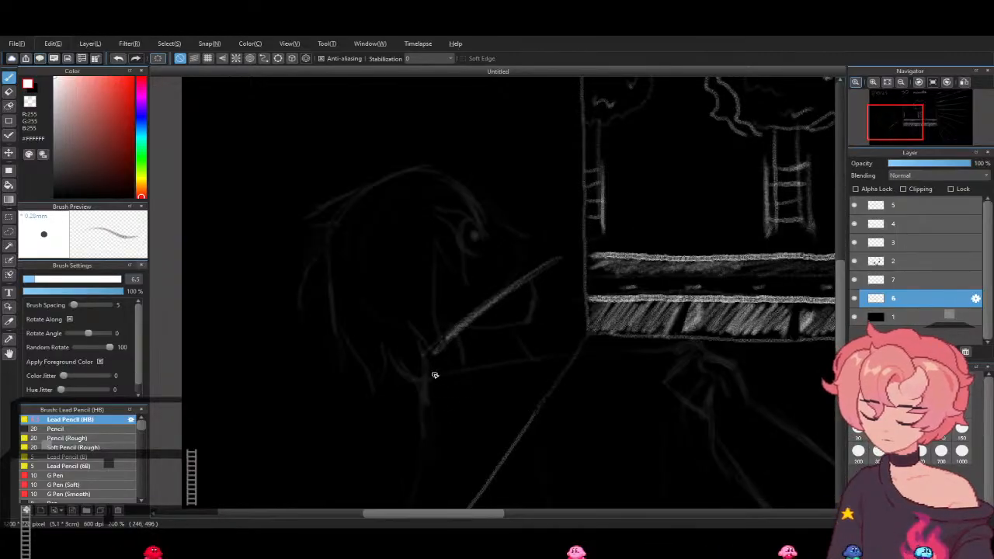
{"action": "left_click_drag", "start_coordinate": [456, 435], "coordinate": [437, 384]}
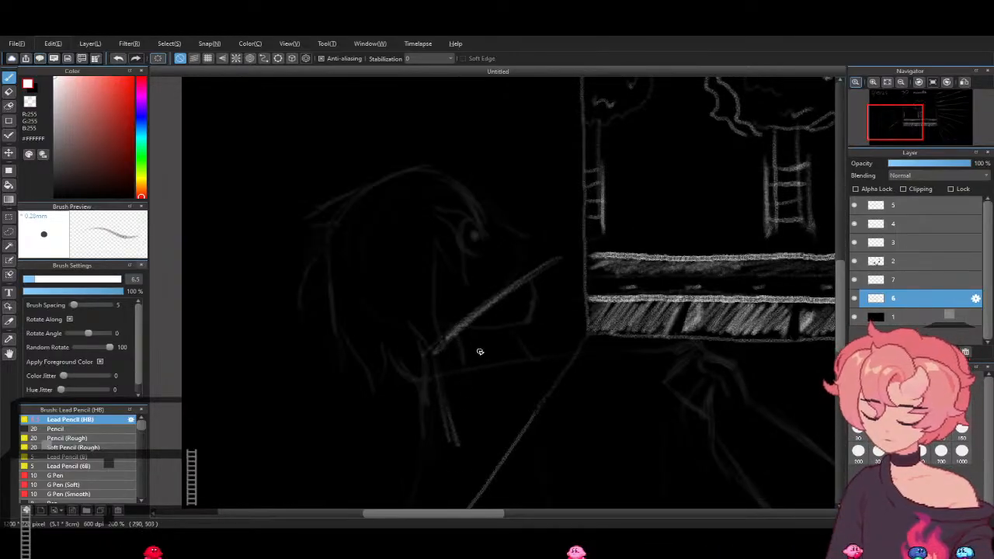
{"action": "mouse_move", "coordinate": [443, 456]}
{"action": "left_mouse_down"}
{"action": "mouse_move", "coordinate": [433, 374]}
{"action": "mouse_move", "coordinate": [440, 463]}
{"action": "mouse_move", "coordinate": [434, 367]}
{"action": "mouse_move", "coordinate": [447, 472]}
{"action": "mouse_move", "coordinate": [446, 492]}
{"action": "left_mouse_up"}
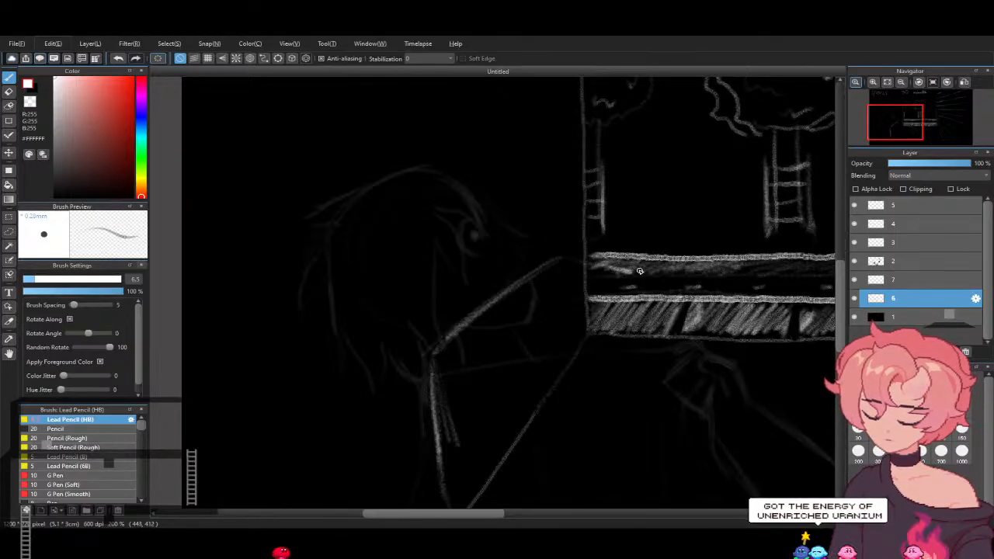
Outline the seat's far top edge, inner slanted edge and narrow side panel in front of the road's left end
{"action": "left_click_drag", "start_coordinate": [561, 261], "coordinate": [636, 272]}
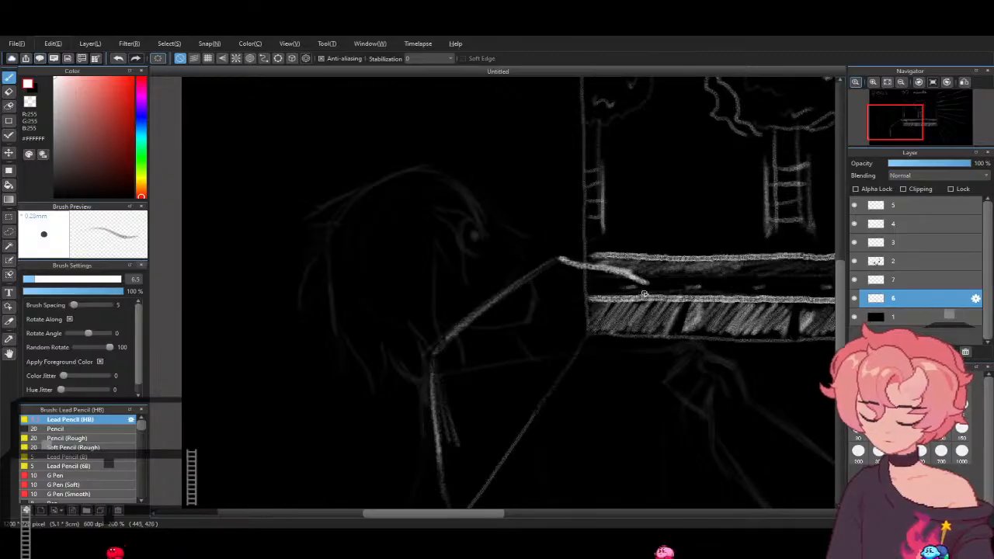
{"action": "left_click_drag", "start_coordinate": [643, 286], "coordinate": [595, 399]}
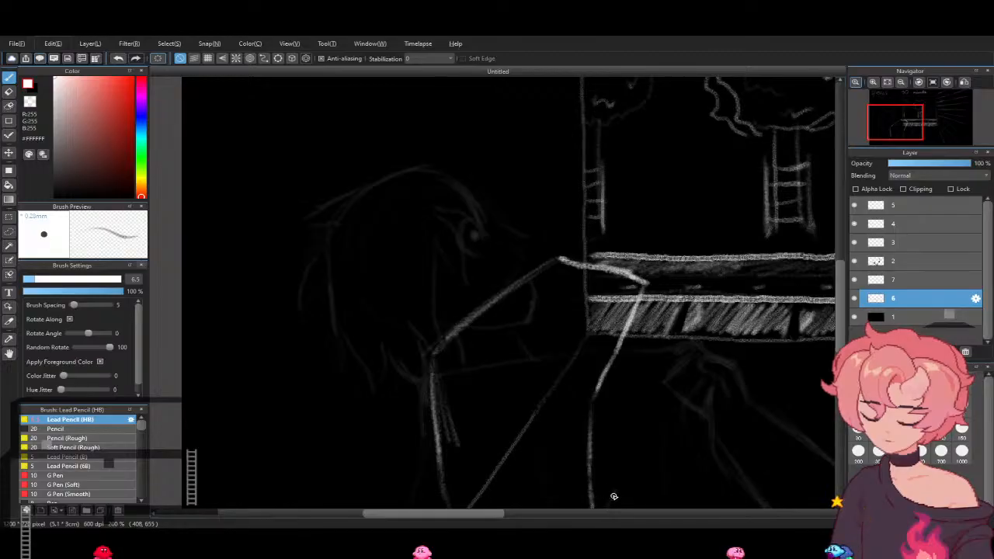
{"action": "left_click_drag", "start_coordinate": [628, 463], "coordinate": [641, 416]}
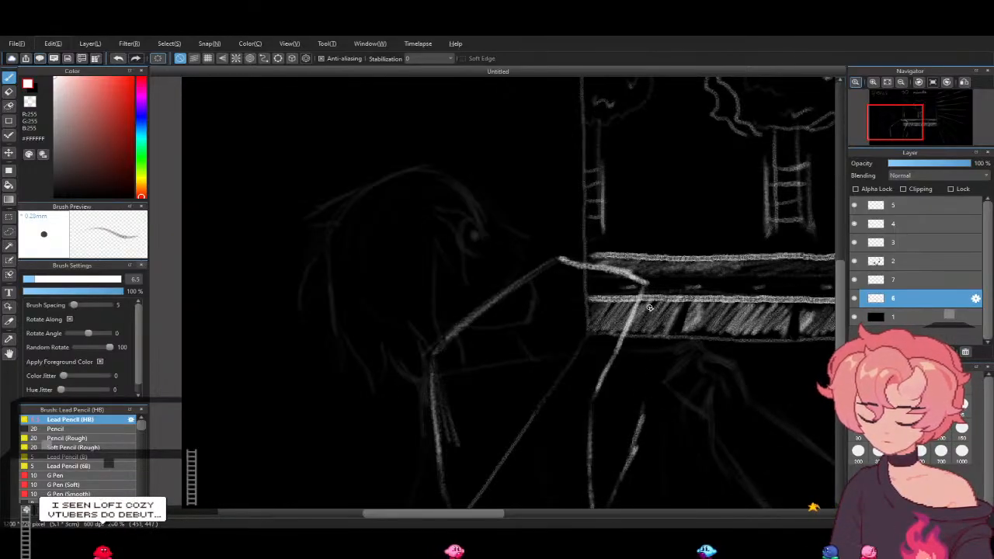
{"action": "left_click_drag", "start_coordinate": [643, 298], "coordinate": [646, 339]}
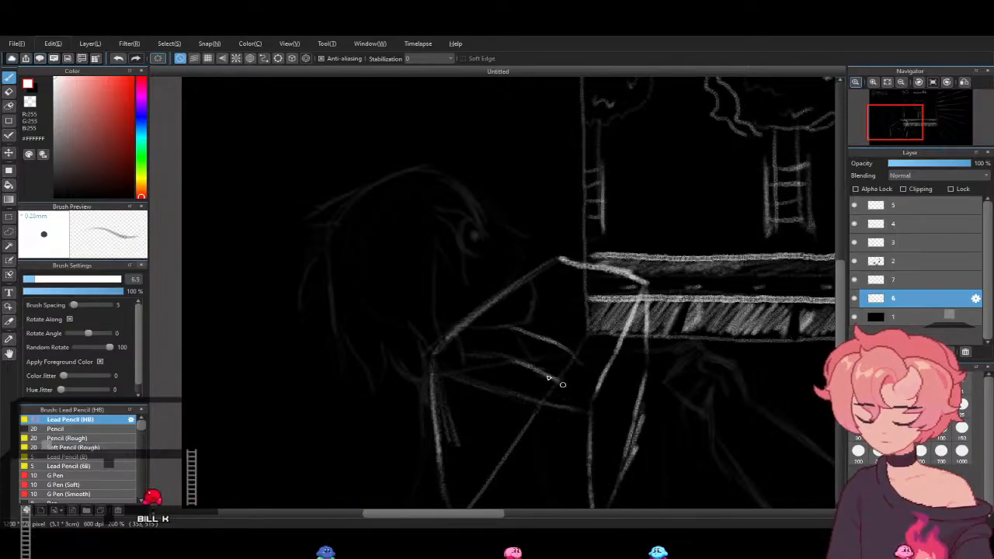
Try to draw curved contour lines across the seat's slanted top surface
{"action": "left_click_drag", "start_coordinate": [525, 312], "coordinate": [586, 345]}
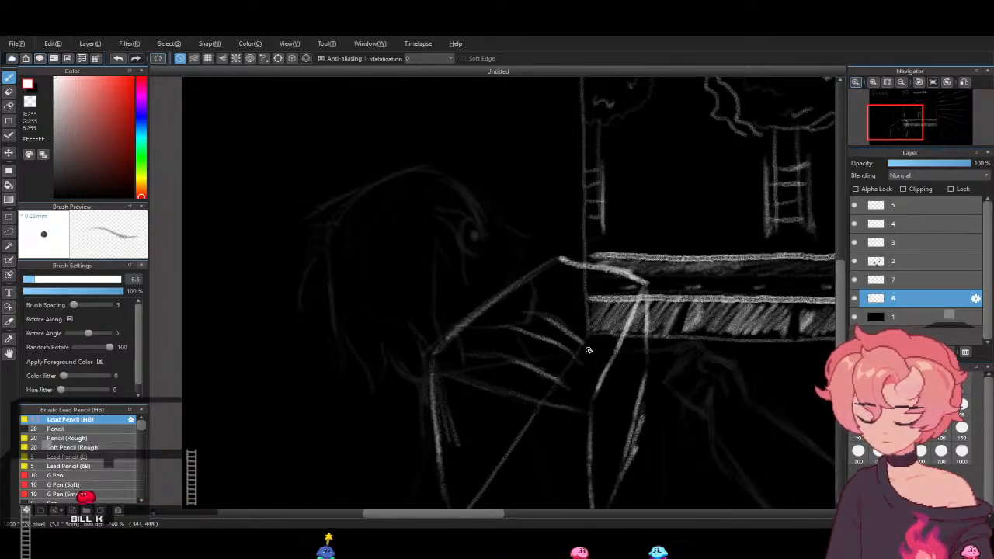
{"action": "left_click_drag", "start_coordinate": [546, 300], "coordinate": [588, 331]}
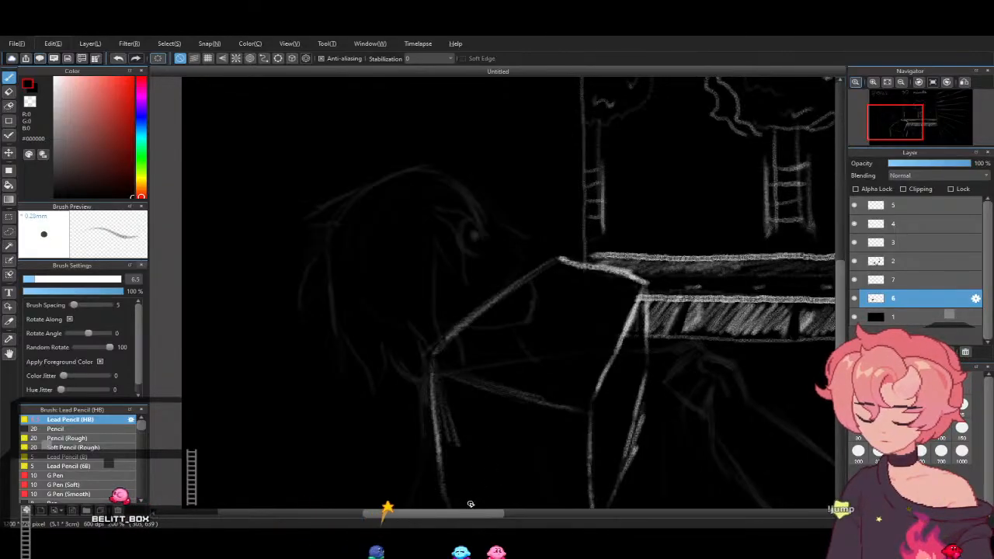
Extend the seat's vertical edges, close its base with a horizontal line, and paint out the stray strokes around it in black
{"action": "scroll", "coordinate": [840, 322], "scroll_direction": "down", "scroll_amount": 4}
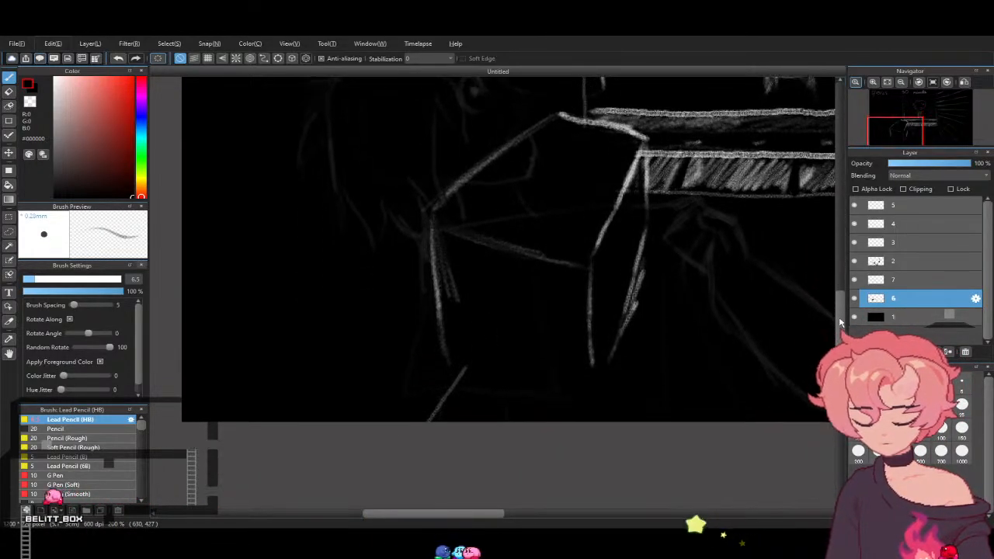
{"action": "scroll", "coordinate": [839, 322], "scroll_direction": "up", "scroll_amount": 1}
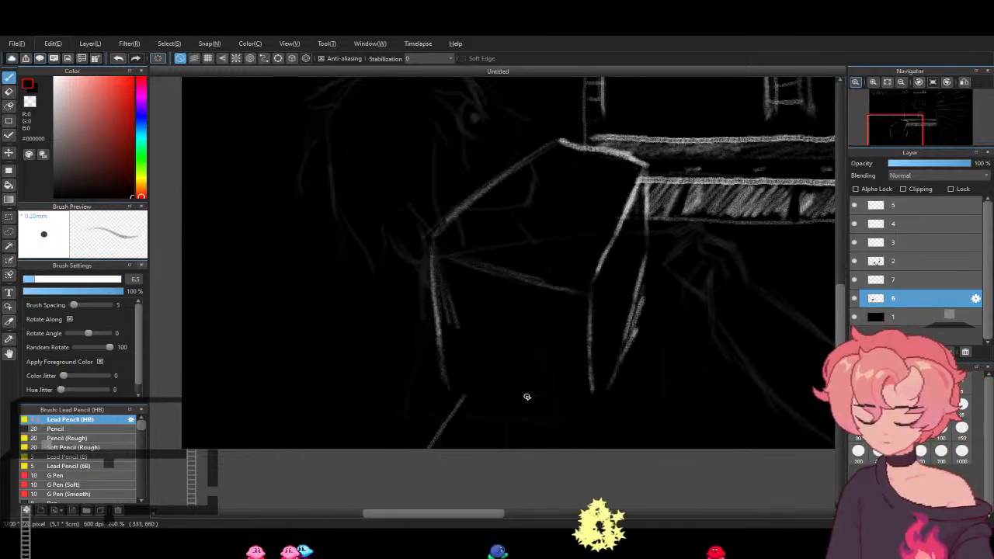
{"action": "left_click", "coordinate": [56, 79]}
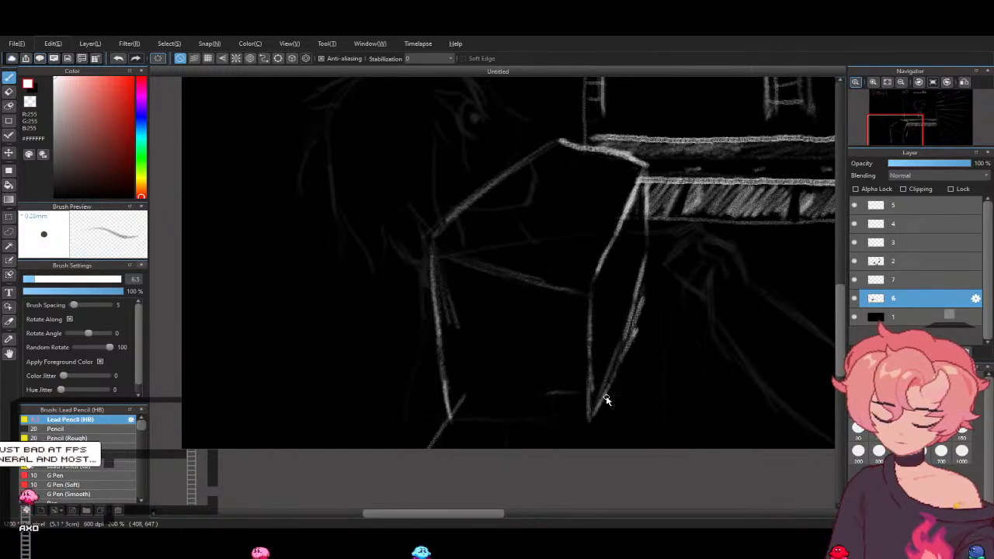
{"action": "left_click", "coordinate": [635, 343], "text": "alt"}
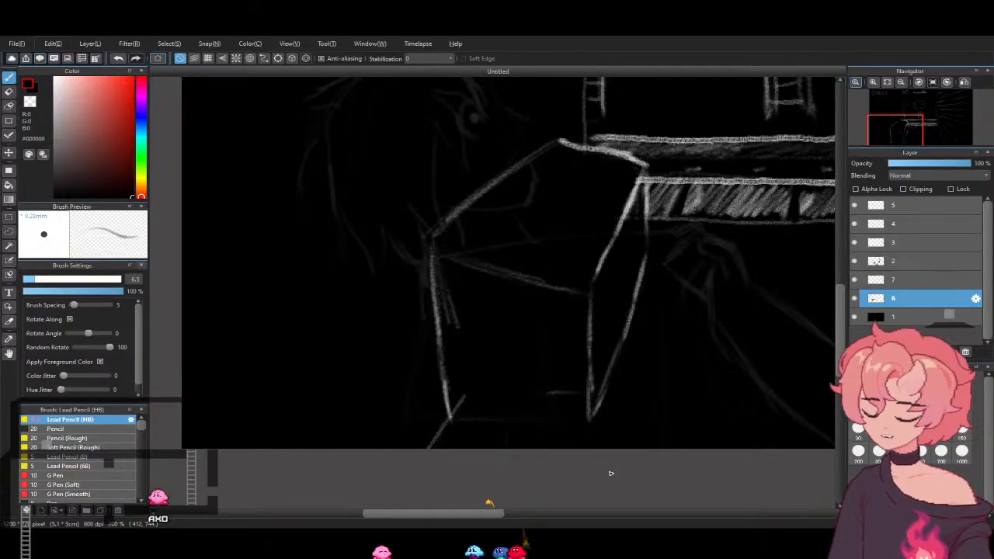
{"action": "key", "text": "x"}
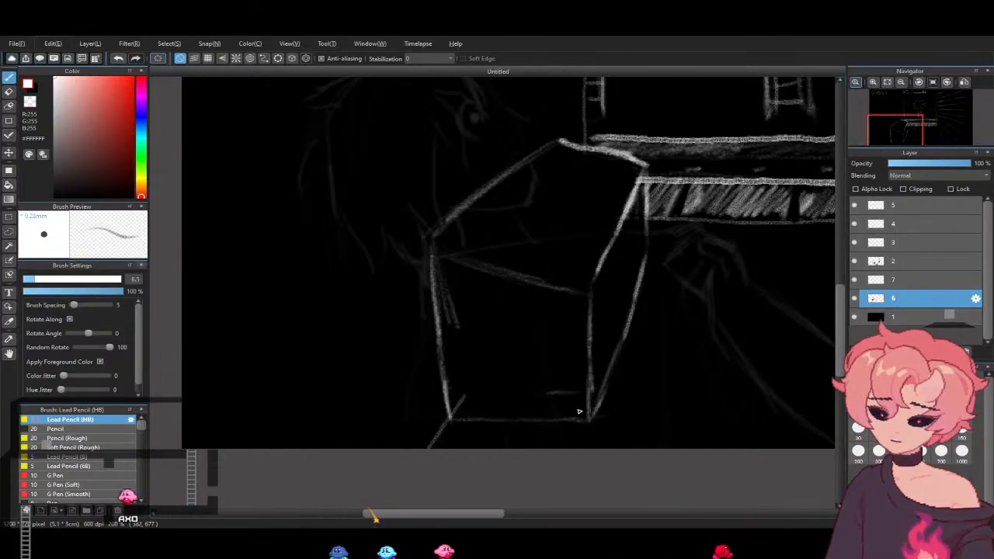
{"action": "left_click_drag", "start_coordinate": [108, 150], "coordinate": [134, 197]}
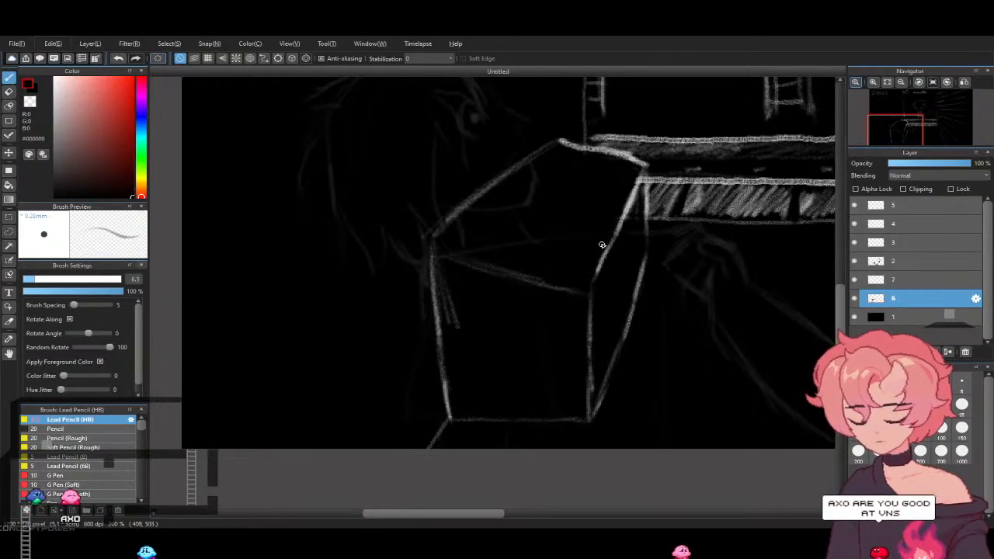
Draw a curved contour on the seat's near top surface and round its far edge, painting out the old straight edge in black
{"action": "left_click", "coordinate": [54, 86]}
{"action": "left_click", "coordinate": [54, 78]}
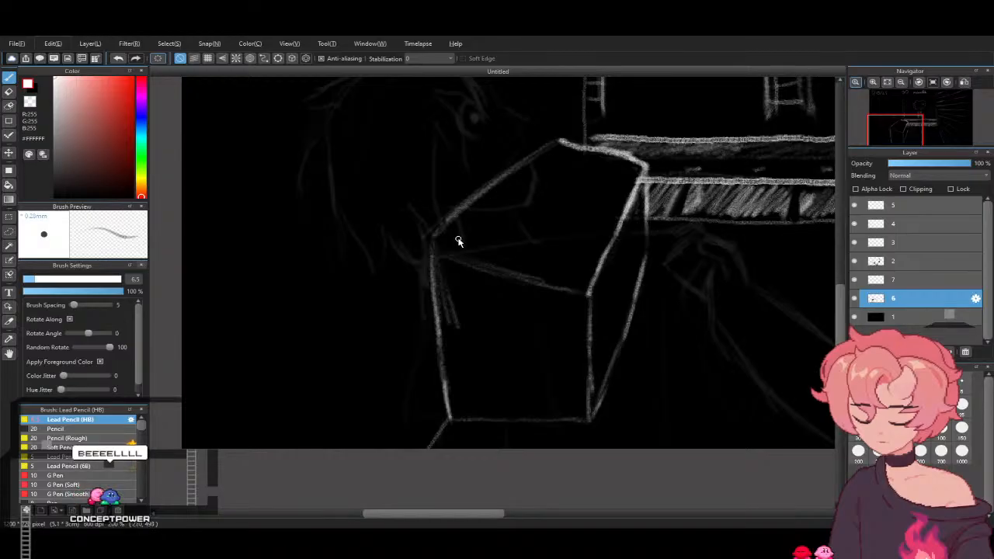
{"action": "mouse_move", "coordinate": [437, 242]}
{"action": "left_mouse_down"}
{"action": "mouse_move", "coordinate": [502, 244]}
{"action": "mouse_move", "coordinate": [572, 272]}
{"action": "left_mouse_up"}
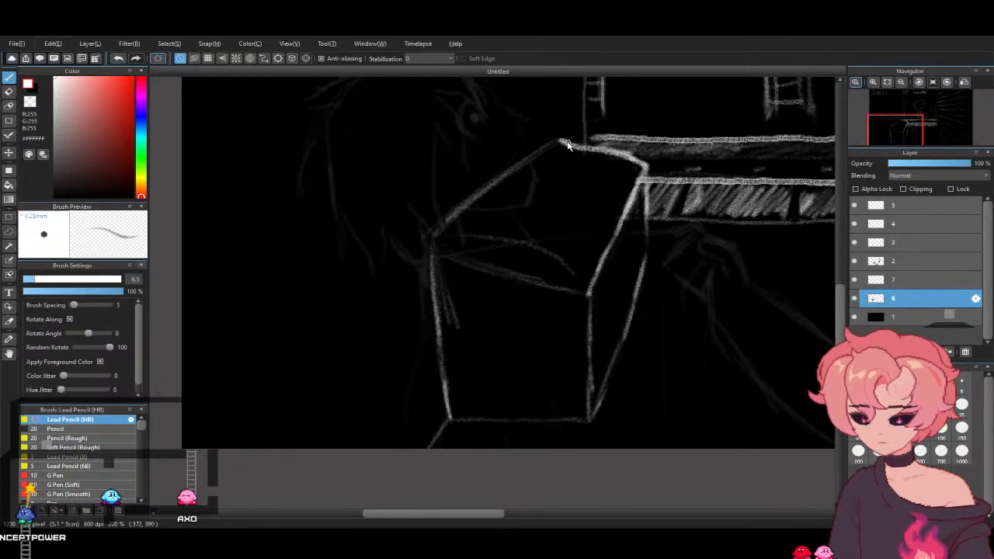
{"action": "left_click_drag", "start_coordinate": [563, 144], "coordinate": [643, 166]}
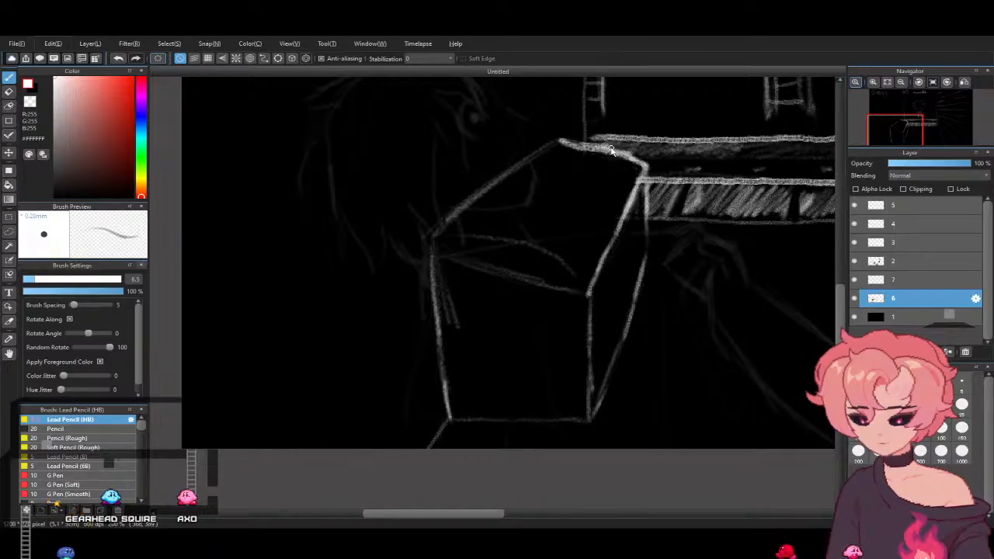
{"action": "mouse_move", "coordinate": [563, 141]}
{"action": "left_mouse_down"}
{"action": "mouse_move", "coordinate": [608, 146]}
{"action": "mouse_move", "coordinate": [647, 166]}
{"action": "left_mouse_up"}
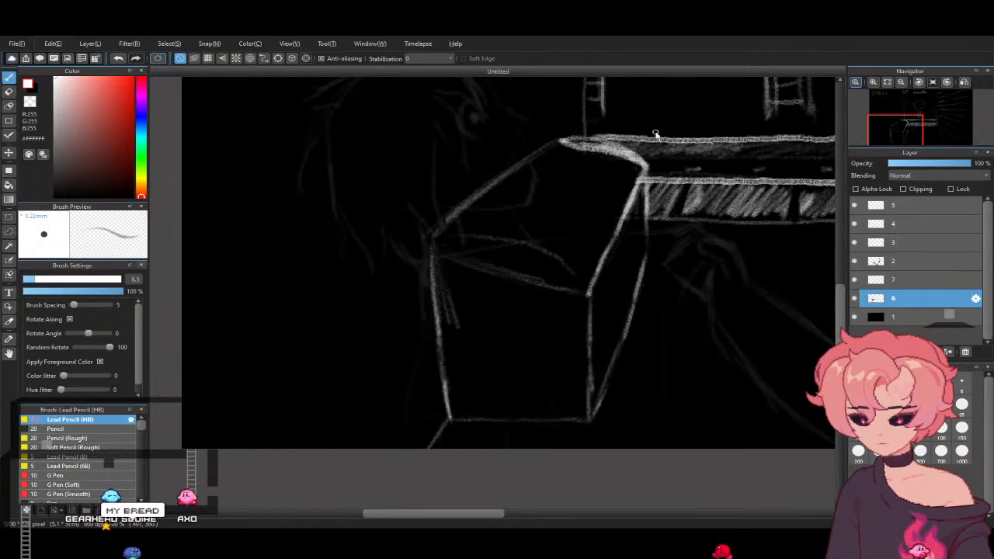
{"action": "left_click", "coordinate": [132, 196]}
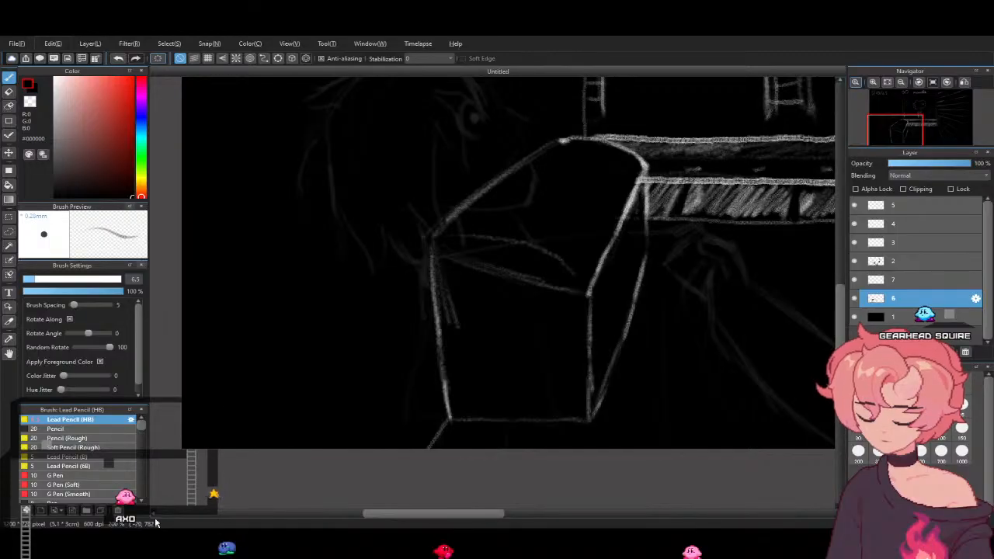
Draw more curved contour lines up the seat's top surface and add small round white feet at its three lower corners
{"action": "left_click", "coordinate": [55, 77]}
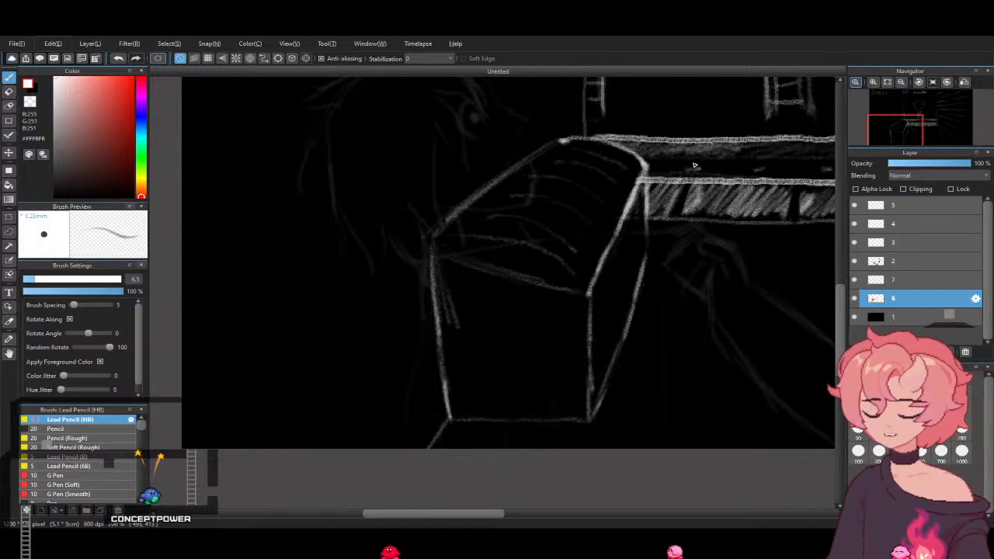
{"action": "mouse_move", "coordinate": [475, 515]}
{"action": "left_mouse_down"}
{"action": "mouse_move", "coordinate": [577, 503]}
{"action": "mouse_move", "coordinate": [515, 505]}
{"action": "left_mouse_up"}
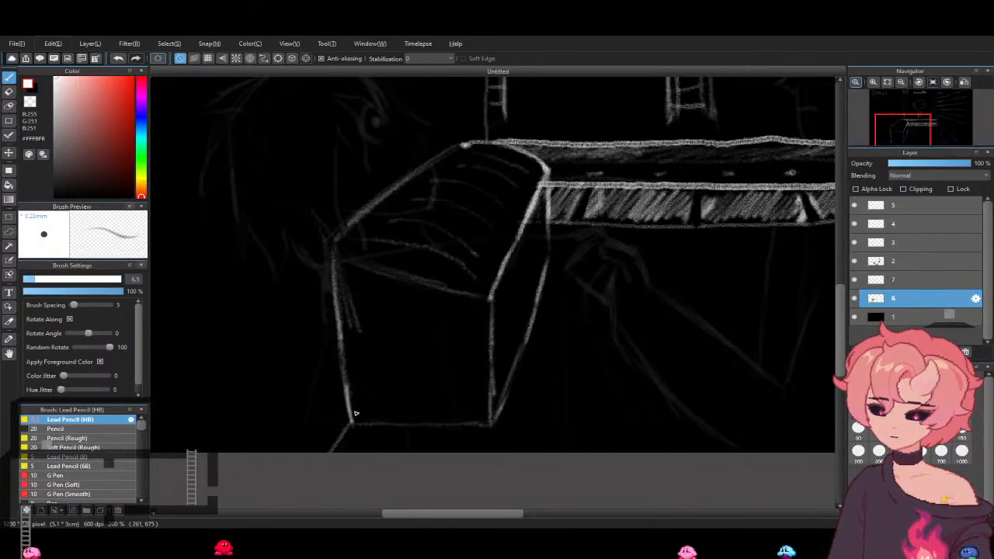
{"action": "left_click", "coordinate": [108, 184]}
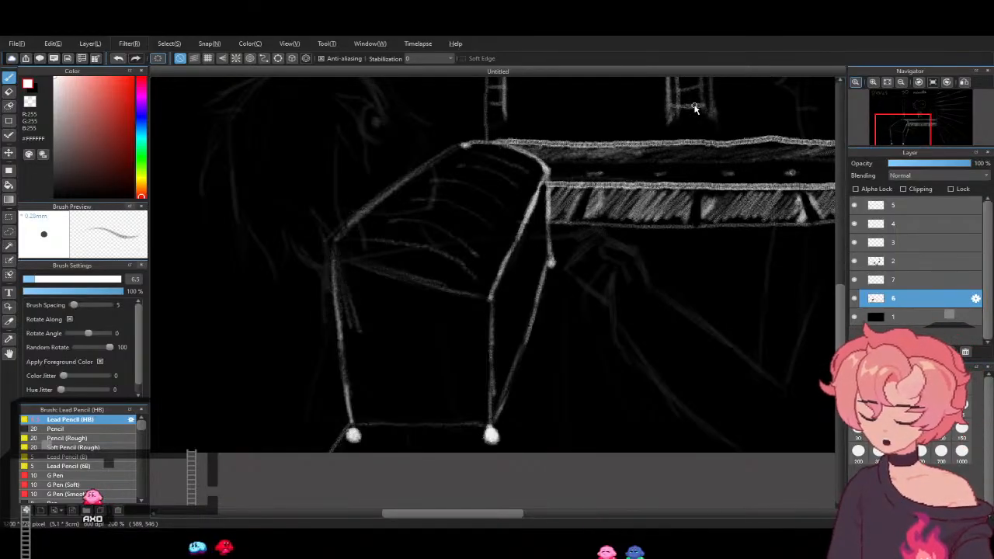
Raise the opacity of layer 2, which holds the two figures, to 100%
{"action": "left_click_drag", "start_coordinate": [481, 506], "coordinate": [539, 495]}
{"action": "left_click_drag", "start_coordinate": [843, 329], "coordinate": [850, 278]}
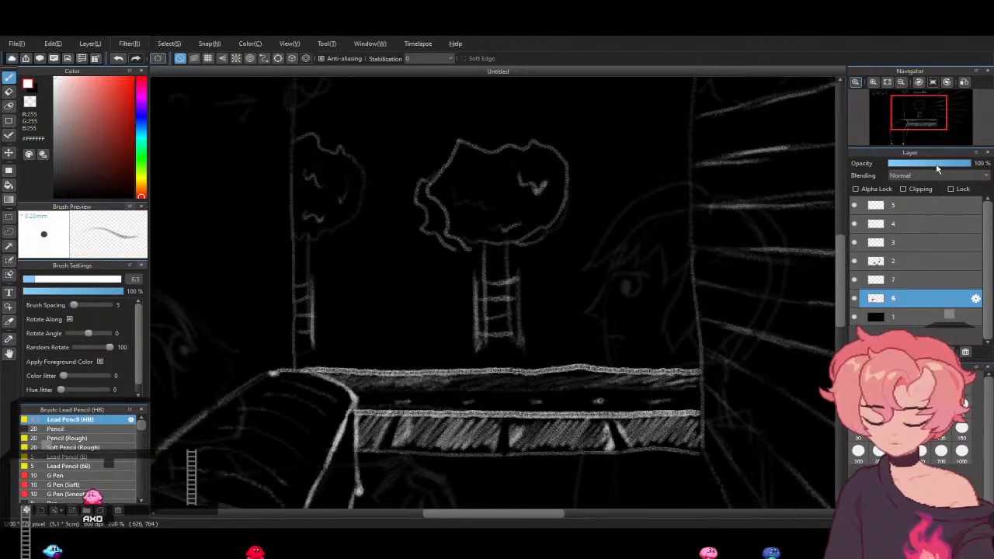
{"action": "left_click", "coordinate": [855, 262]}
{"action": "left_click", "coordinate": [855, 262]}
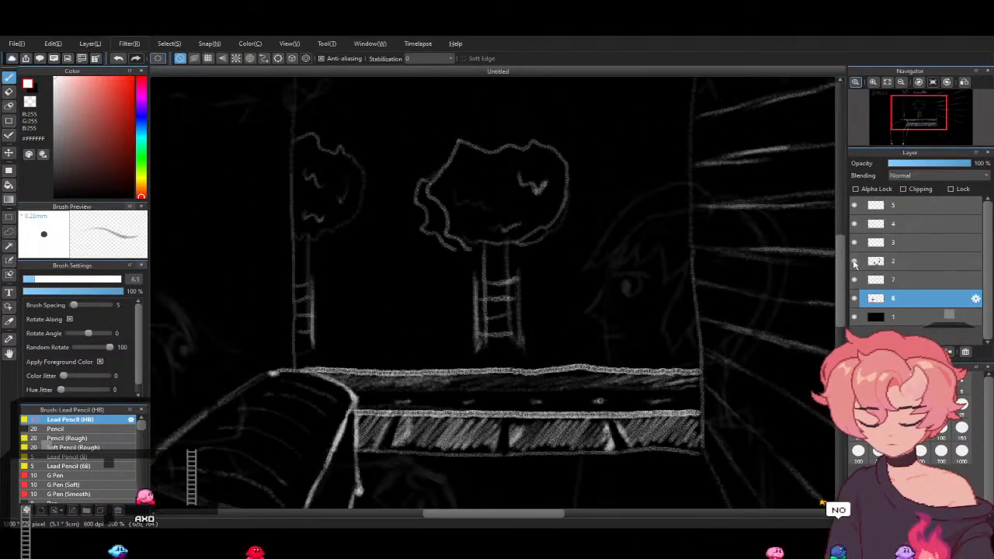
{"action": "left_click", "coordinate": [932, 165]}
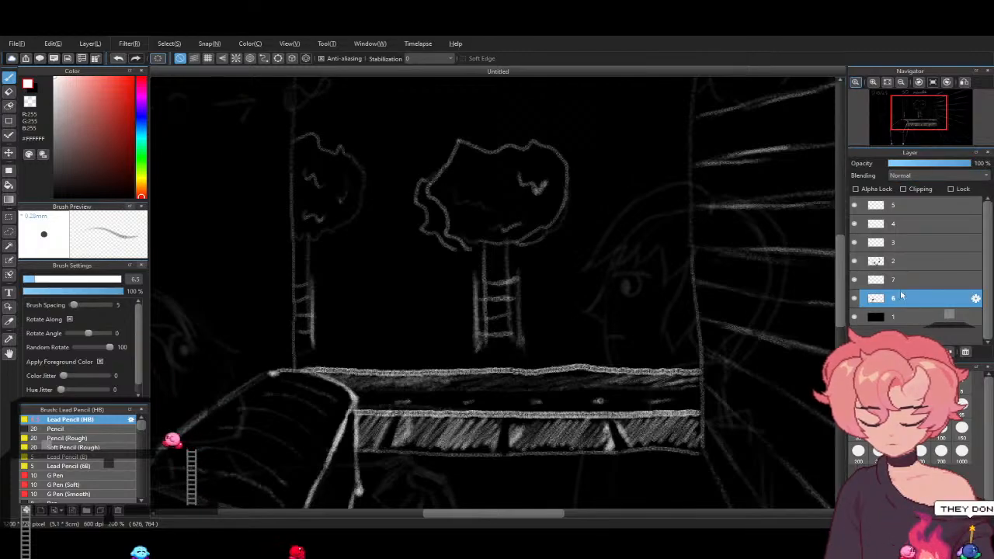
{"action": "left_click", "coordinate": [903, 265]}
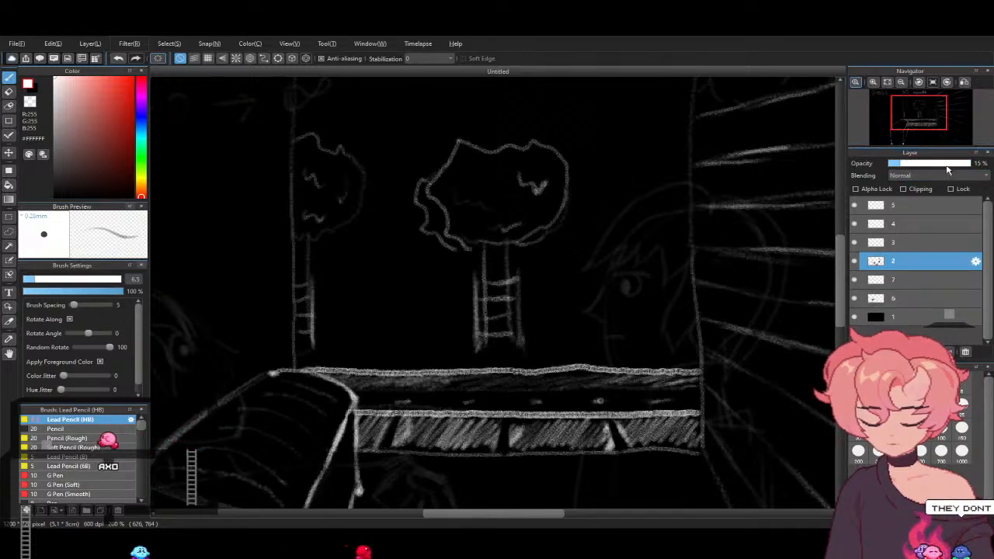
{"action": "left_click_drag", "start_coordinate": [910, 166], "coordinate": [982, 167]}
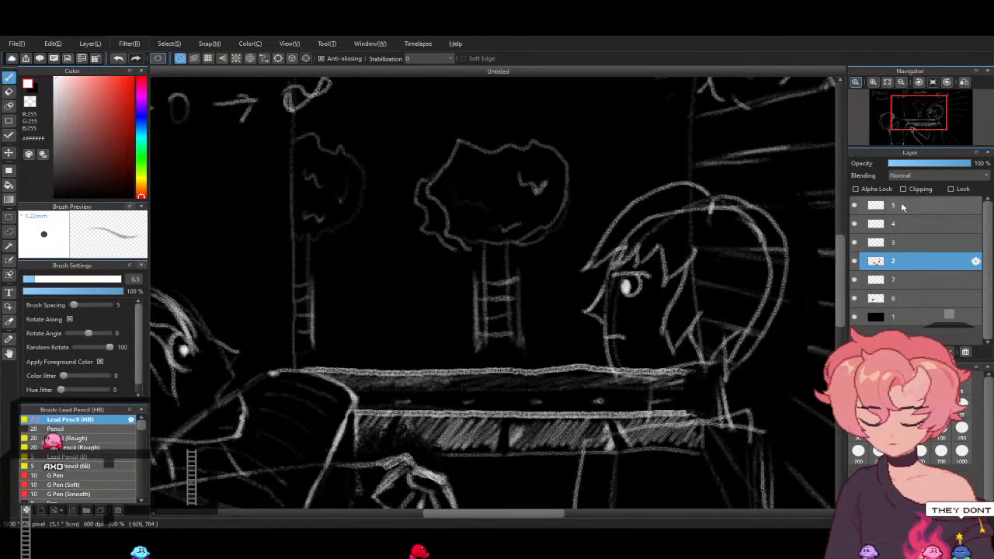
Erase the black patches on layer 2 covering the road beside the right figure's neck, starting with eraser size 44, and return to the pencil
{"action": "scroll", "coordinate": [840, 272], "scroll_direction": "up", "scroll_amount": 5}
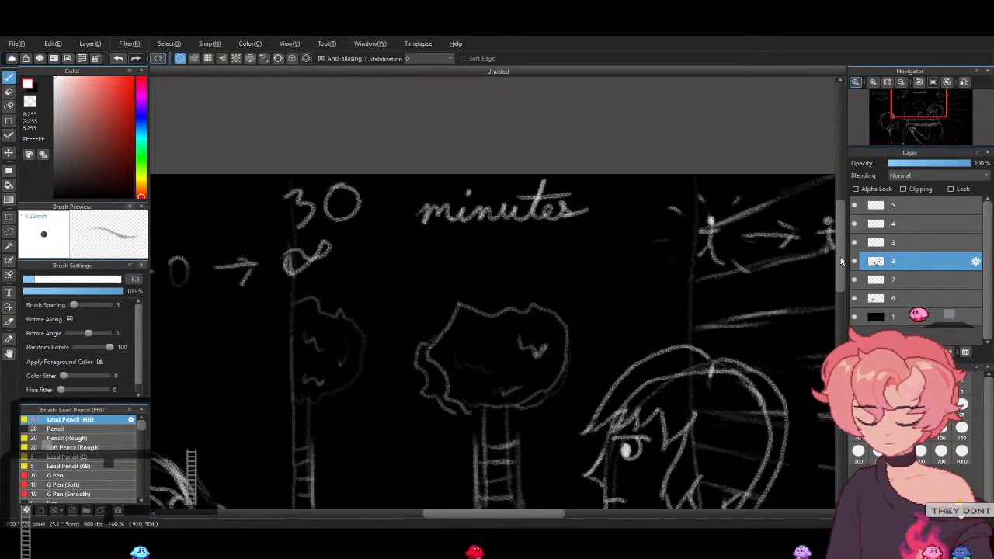
{"action": "scroll", "coordinate": [843, 283], "scroll_direction": "down", "scroll_amount": 5}
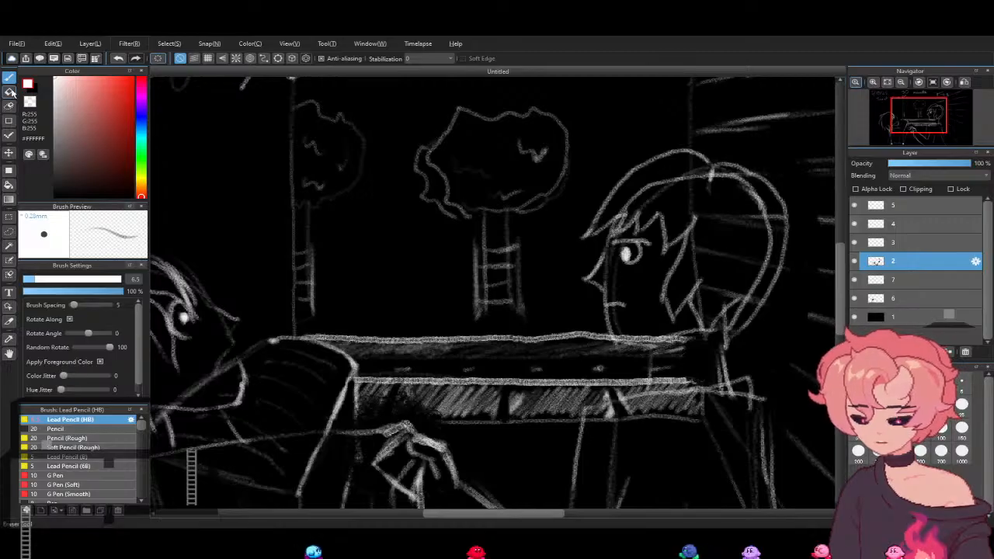
{"action": "key", "text": "e"}
{"action": "left_click_drag", "start_coordinate": [88, 279], "coordinate": [92, 279]}
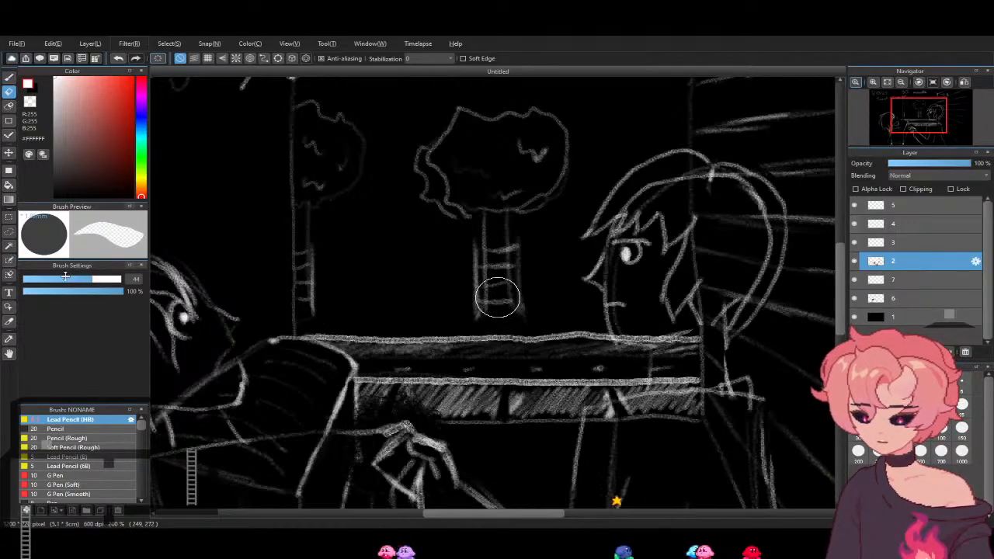
{"action": "left_click_drag", "start_coordinate": [67, 277], "coordinate": [39, 279]}
{"action": "left_click", "coordinate": [9, 77]}
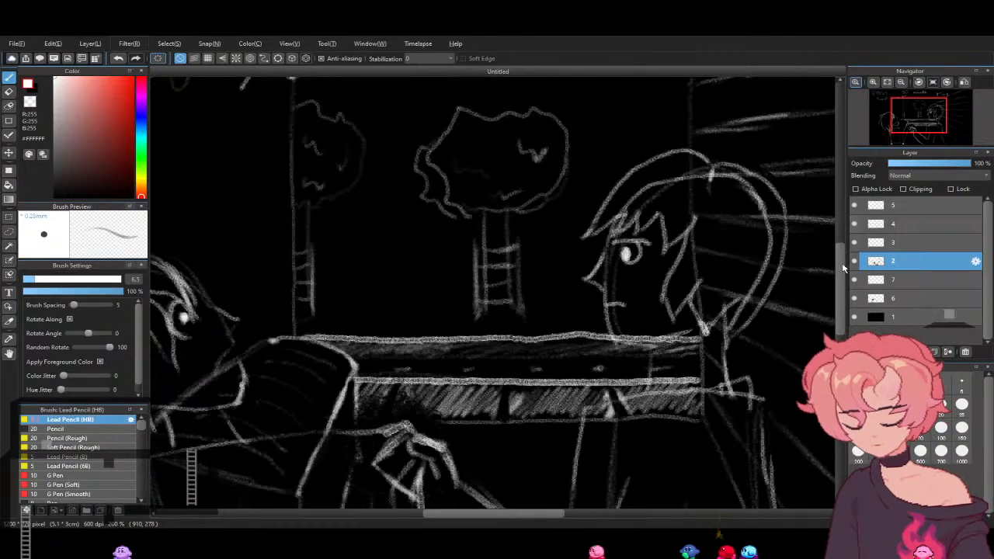
Erase the right figure's squared outer shoulder on layer 2 and redraw it as a rounded white curve running down into the arm
{"action": "scroll", "coordinate": [844, 269], "scroll_direction": "down", "scroll_amount": 5}
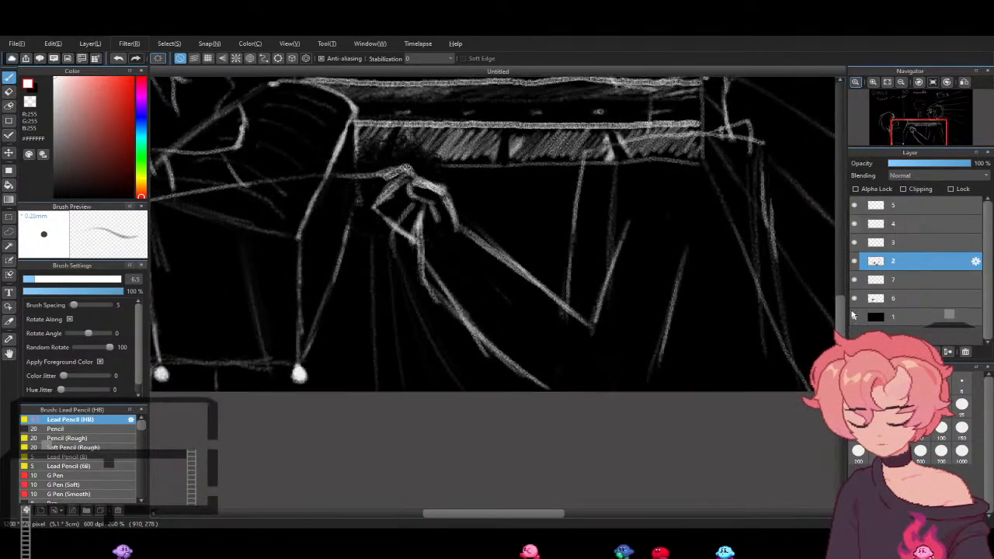
{"action": "scroll", "coordinate": [704, 280], "scroll_direction": "up", "scroll_amount": 3}
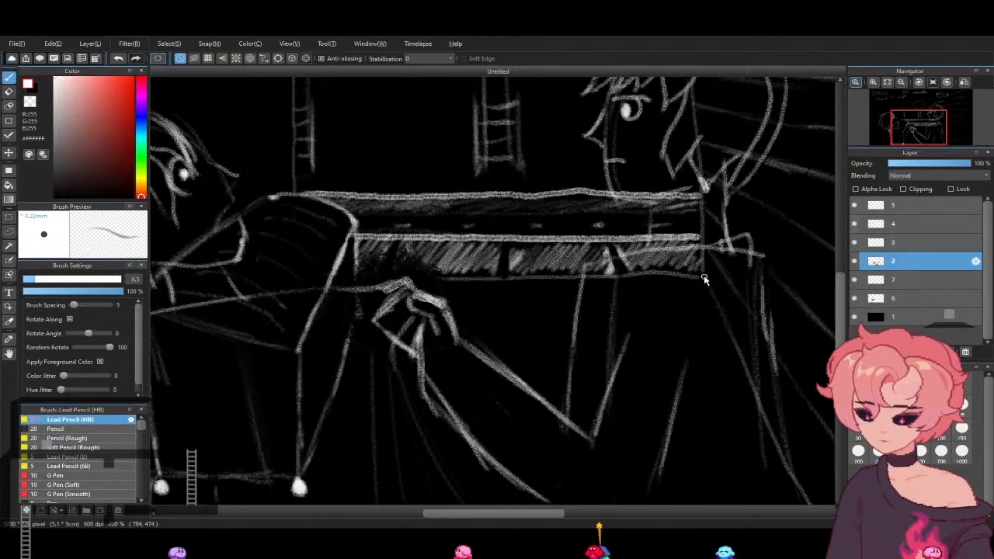
{"action": "key", "text": "e"}
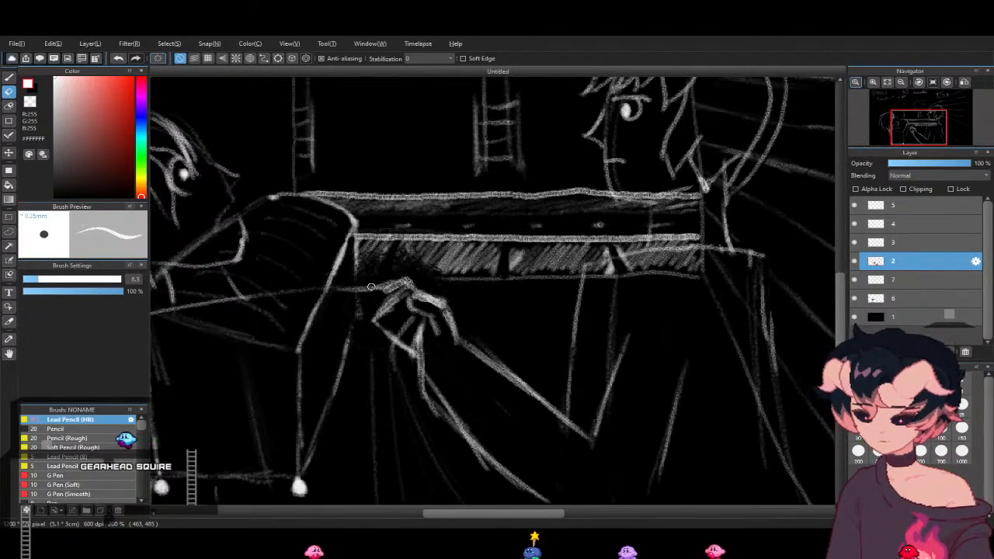
{"action": "mouse_move", "coordinate": [840, 291]}
{"action": "left_mouse_down"}
{"action": "mouse_move", "coordinate": [840, 283]}
{"action": "mouse_move", "coordinate": [840, 294]}
{"action": "left_mouse_up"}
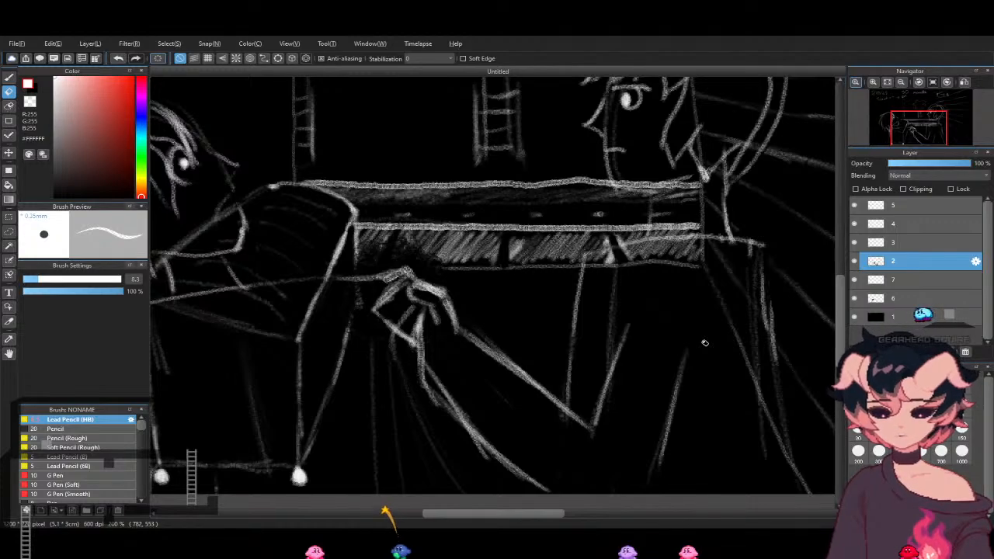
{"action": "left_click", "coordinate": [14, 80]}
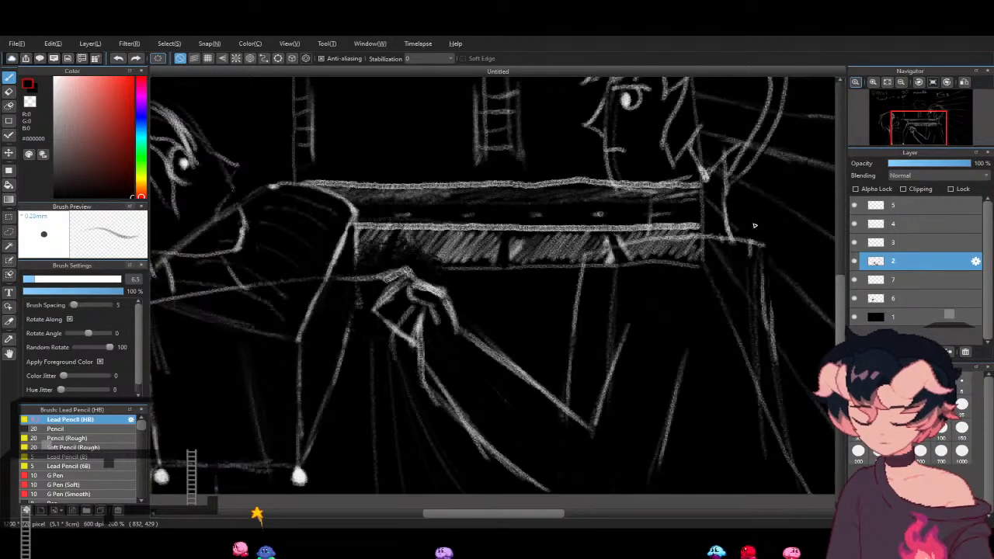
{"action": "key", "text": "e"}
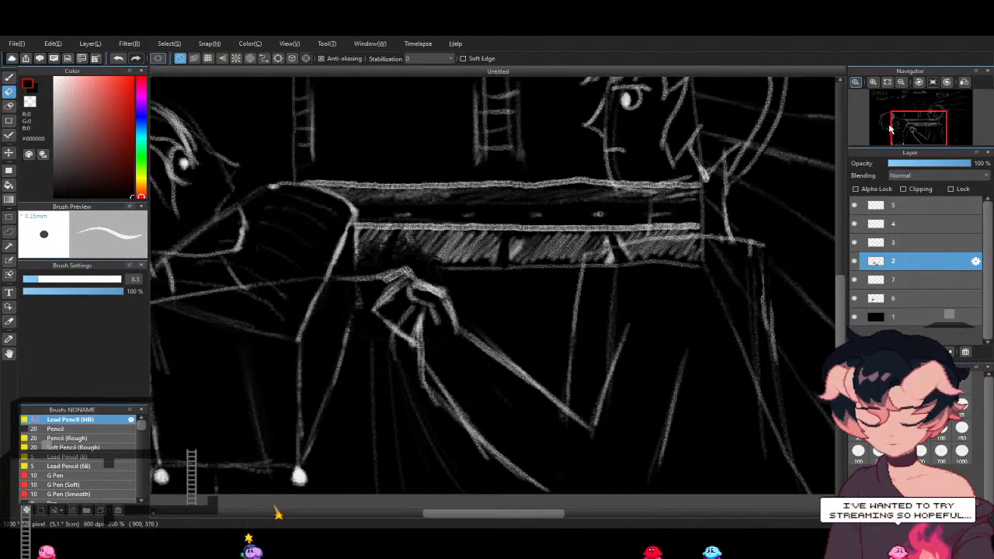
{"action": "mouse_move", "coordinate": [754, 293]}
{"action": "left_mouse_down"}
{"action": "mouse_move", "coordinate": [769, 329]}
{"action": "mouse_move", "coordinate": [763, 242]}
{"action": "mouse_move", "coordinate": [772, 319]}
{"action": "left_mouse_up"}
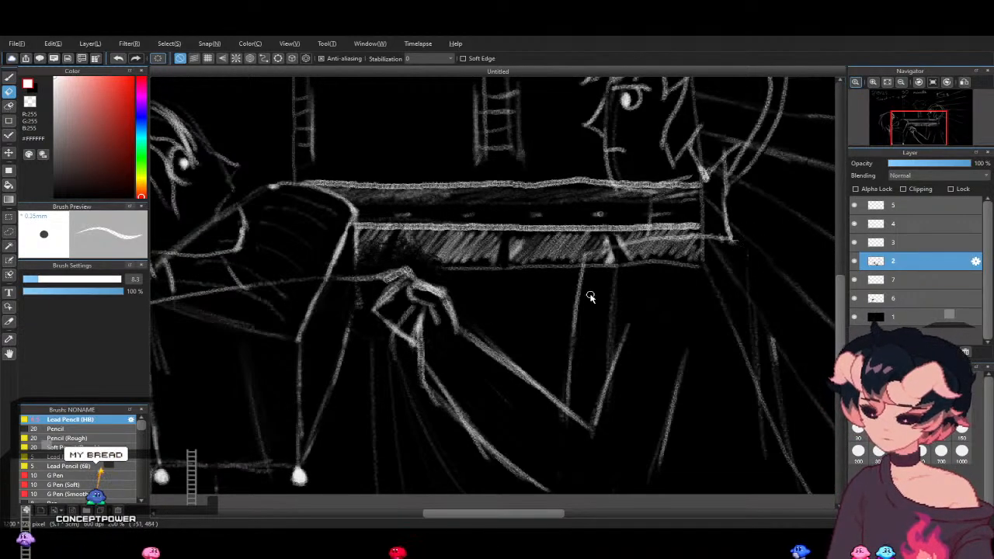
{"action": "key", "text": "b"}
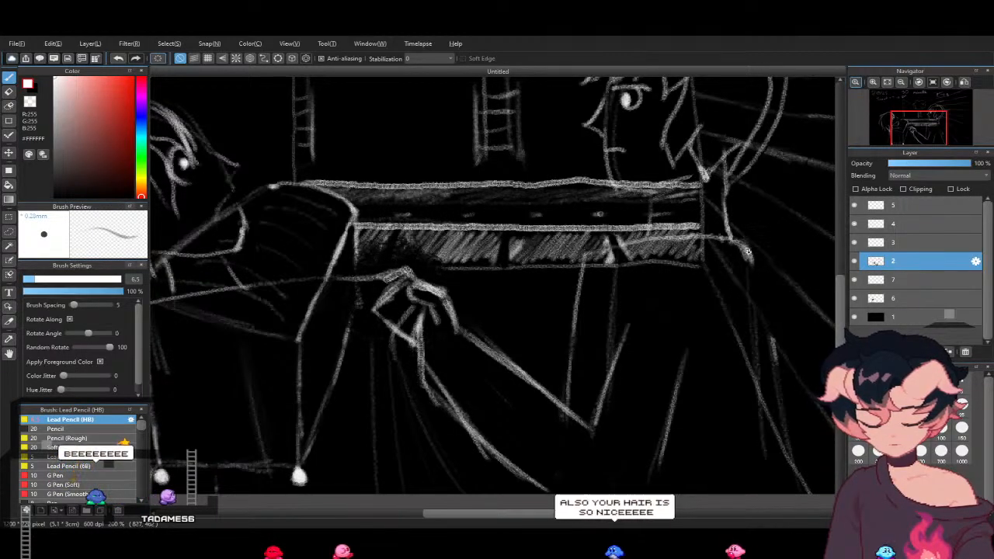
{"action": "left_click_drag", "start_coordinate": [736, 242], "coordinate": [765, 332]}
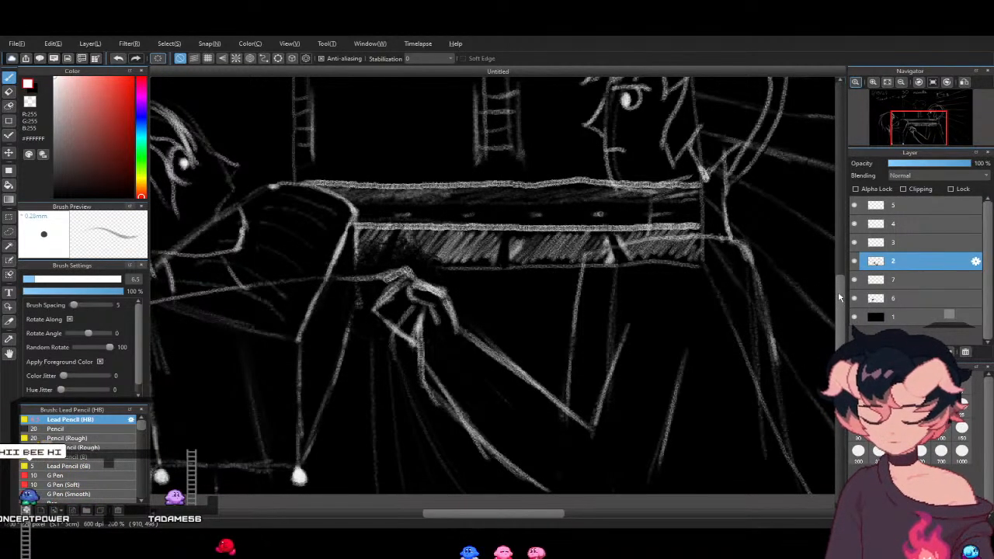
Erase the doubled inner head and hair lines of both figures, leaving a single clean outline around each head
{"action": "scroll", "coordinate": [840, 295], "scroll_direction": "up", "scroll_amount": 1}
{"action": "left_click_drag", "start_coordinate": [839, 295], "coordinate": [850, 224]}
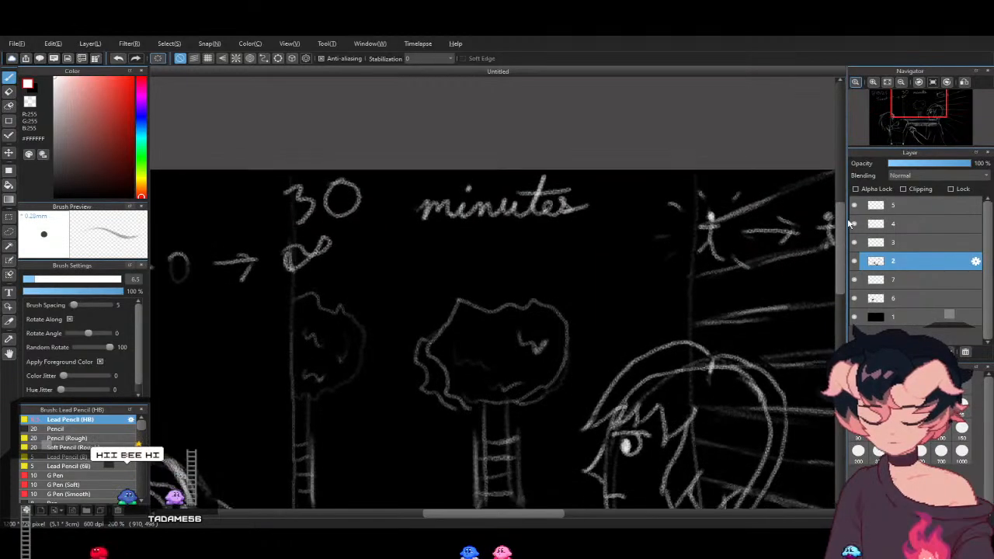
{"action": "scroll", "coordinate": [699, 373], "scroll_direction": "down", "scroll_amount": 3}
{"action": "mouse_move", "coordinate": [550, 516]}
{"action": "left_mouse_down"}
{"action": "mouse_move", "coordinate": [500, 524]}
{"action": "mouse_move", "coordinate": [537, 502]}
{"action": "left_mouse_up"}
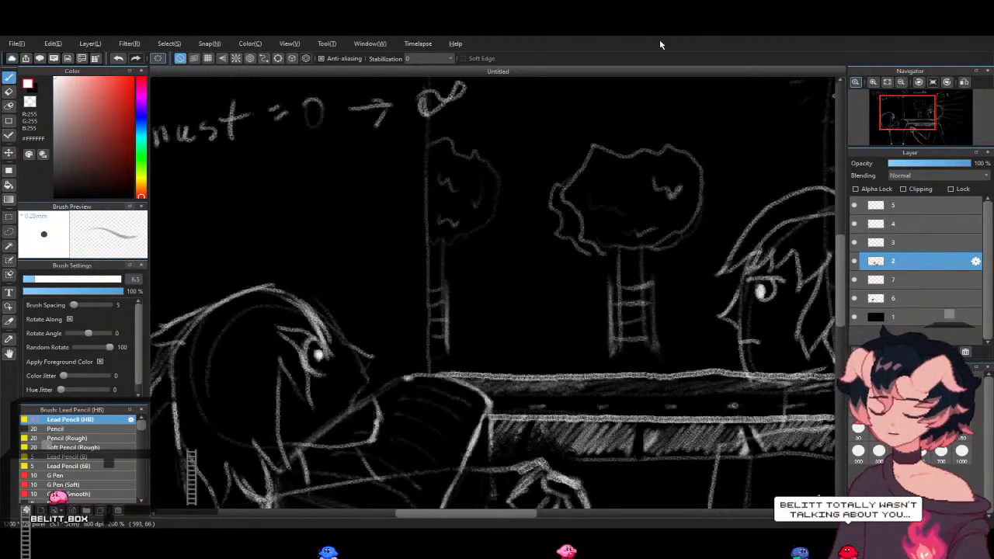
{"action": "left_click_drag", "start_coordinate": [493, 516], "coordinate": [556, 517]}
{"action": "left_click_drag", "start_coordinate": [848, 313], "coordinate": [844, 316]}
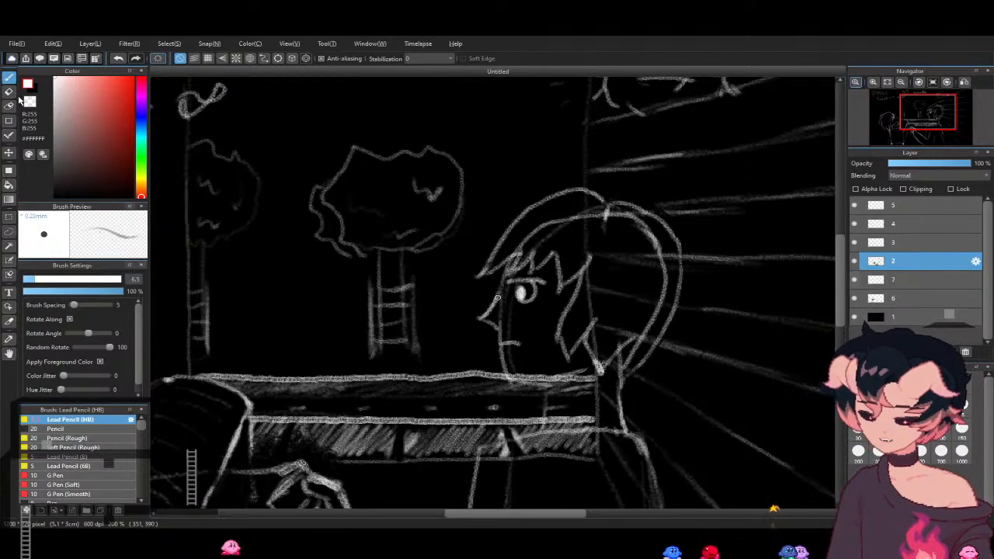
{"action": "left_click", "coordinate": [9, 93]}
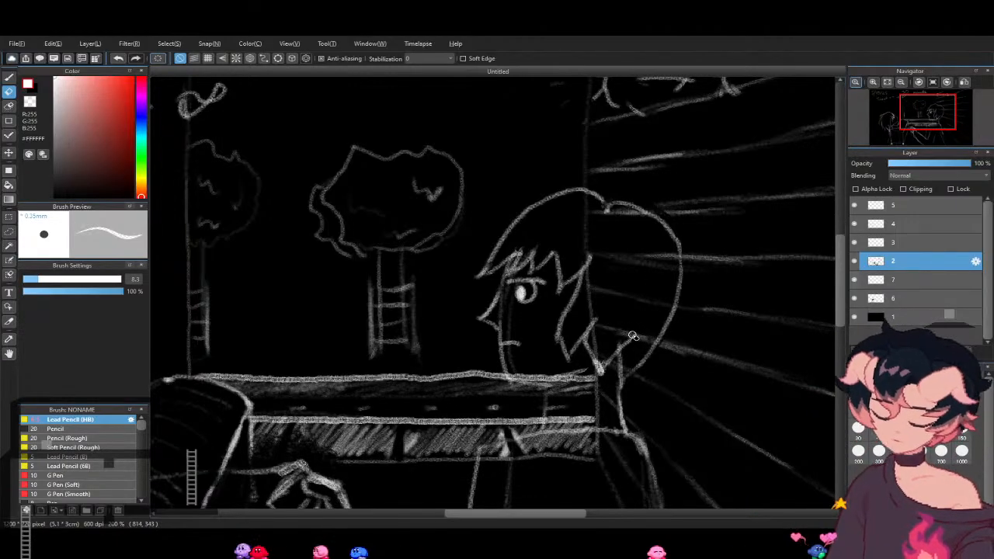
{"action": "left_click", "coordinate": [8, 79]}
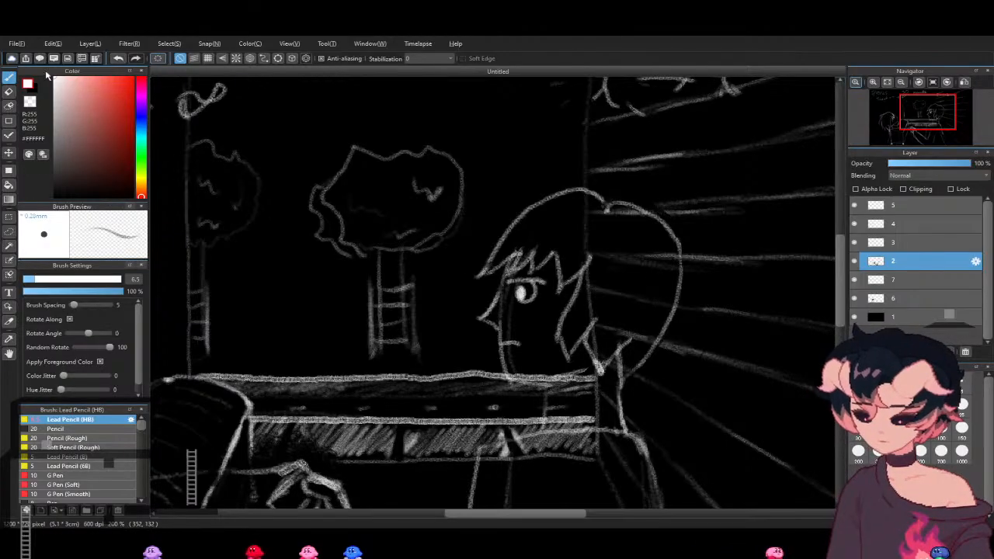
{"action": "key", "text": "e"}
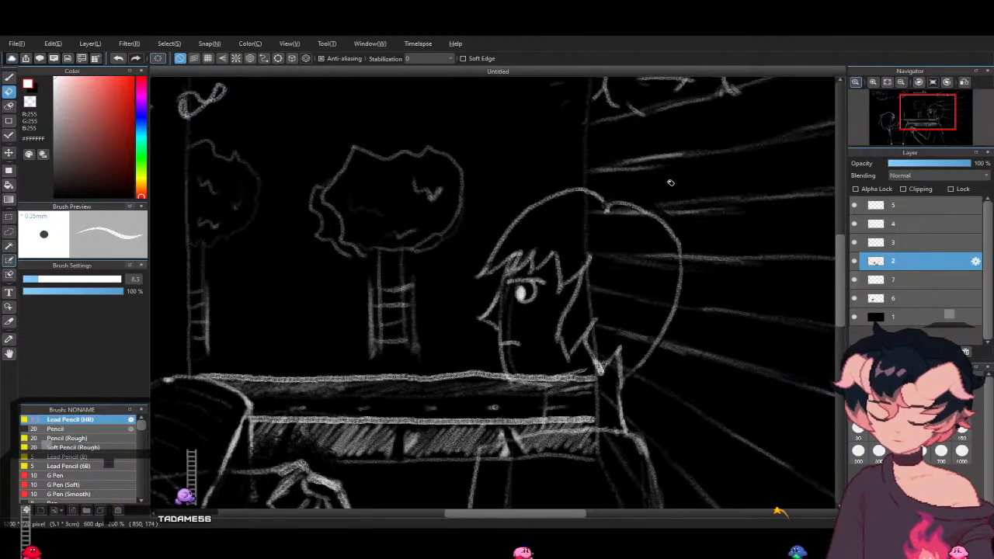
{"action": "left_click_drag", "start_coordinate": [566, 523], "coordinate": [469, 524]}
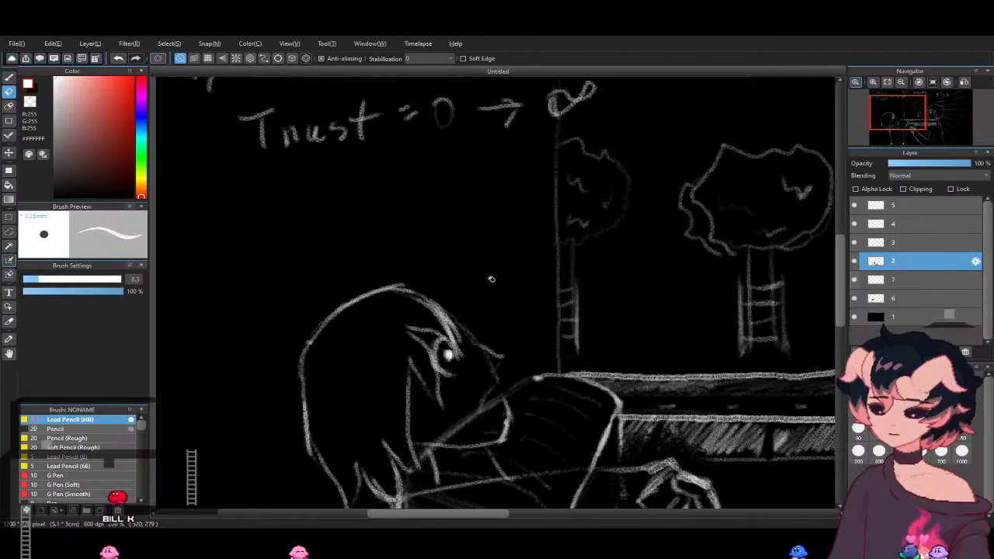
{"action": "left_click_drag", "start_coordinate": [490, 514], "coordinate": [556, 506]}
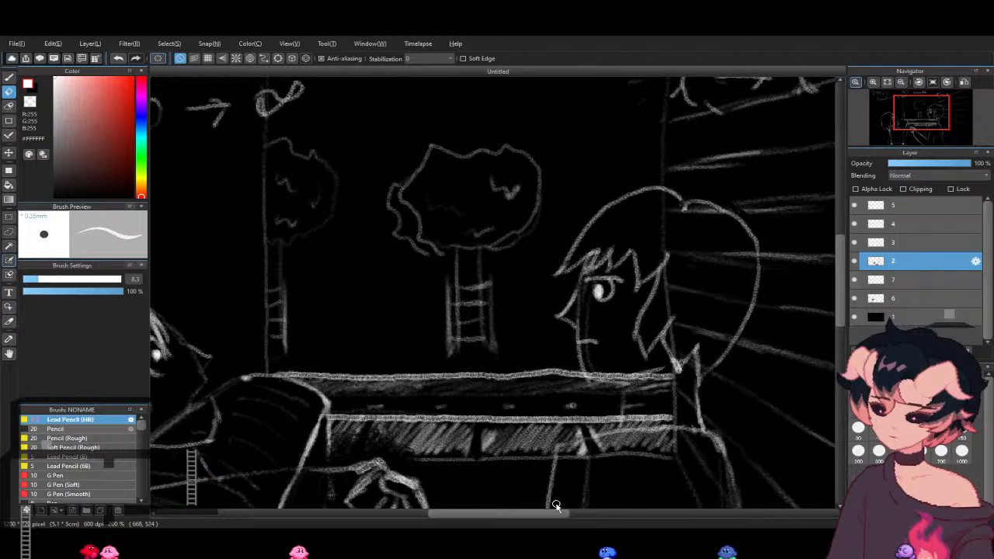
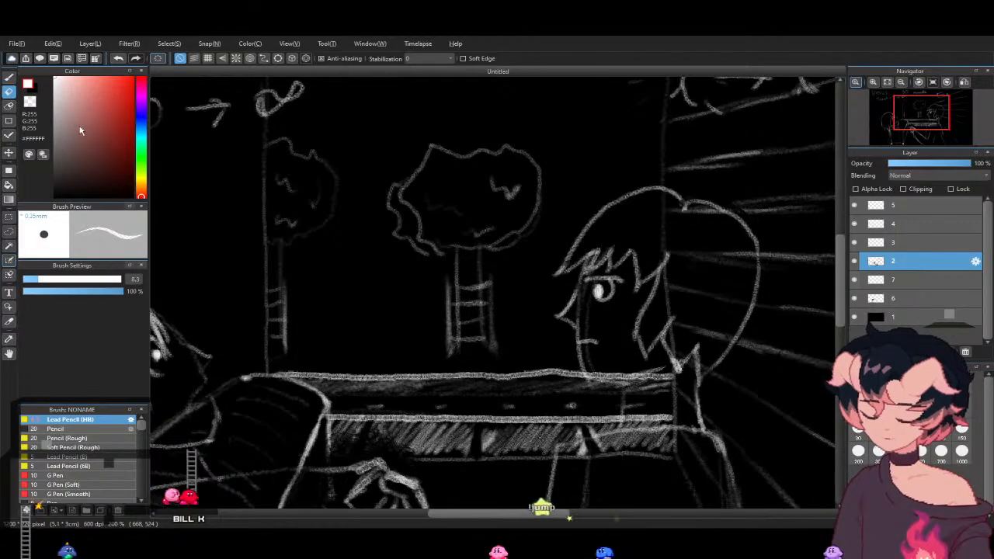
Sketch faint grass hatching on layer 6 along the road's far edge, beneath the trees
{"action": "left_click", "coordinate": [876, 298]}
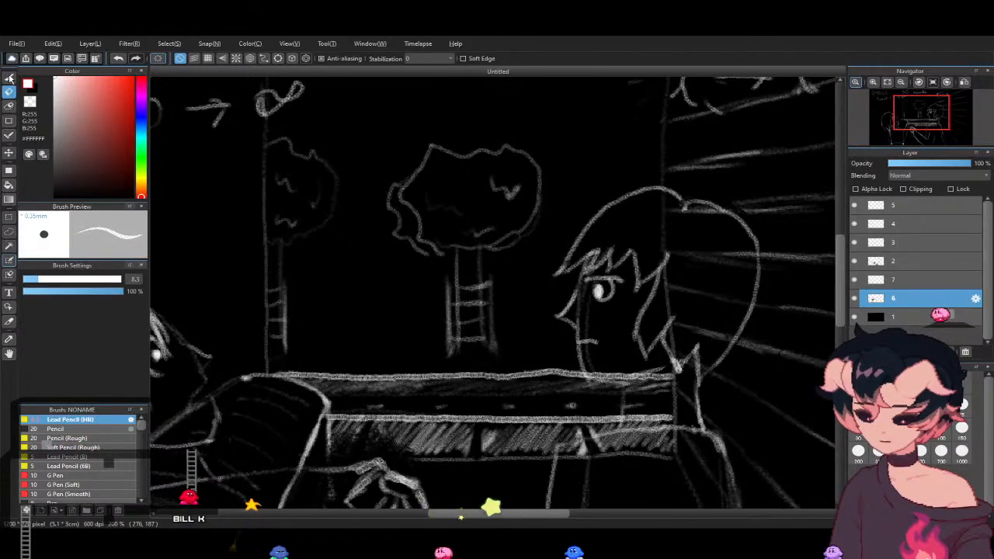
{"action": "key", "text": "b"}
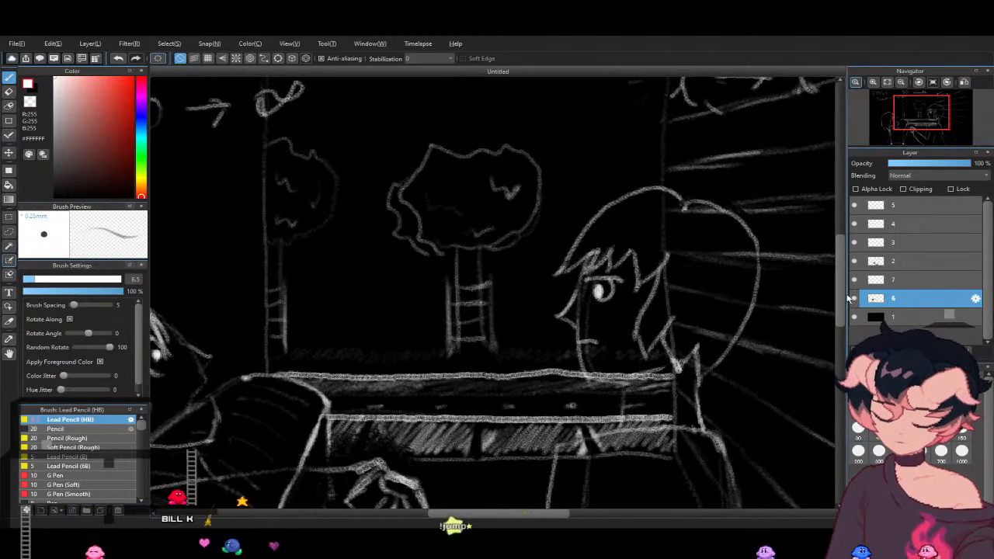
{"action": "left_click_drag", "start_coordinate": [842, 289], "coordinate": [849, 267]}
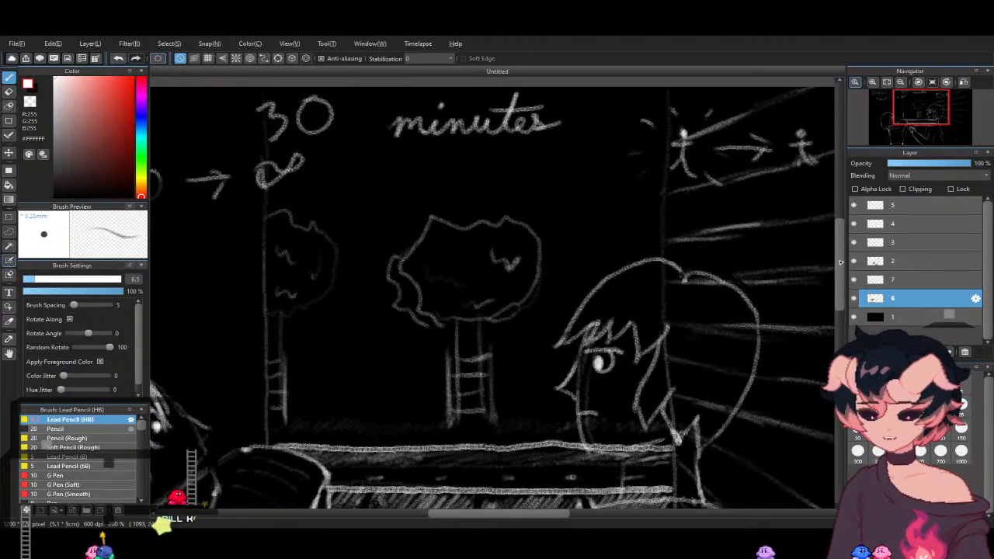
Lower the opacity of layer 6, which holds the background and seat, to 26%
{"action": "left_click", "coordinate": [902, 83]}
{"action": "left_click", "coordinate": [872, 84]}
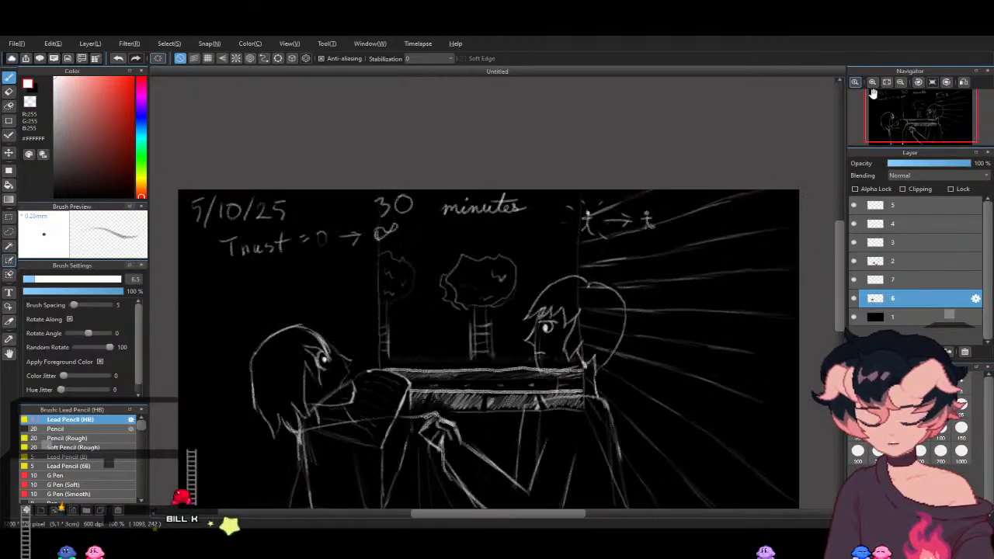
{"action": "scroll", "coordinate": [822, 275], "scroll_direction": "down", "scroll_amount": 2}
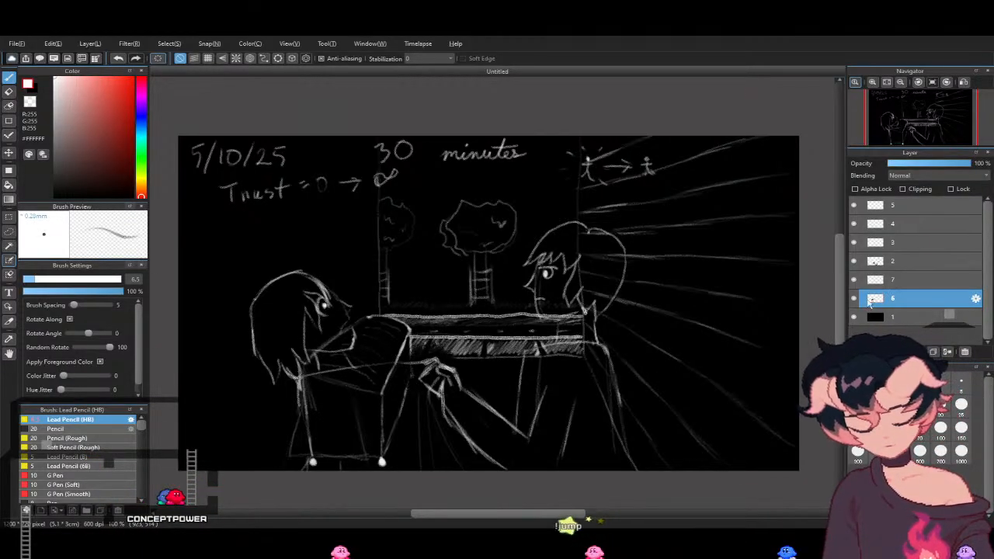
{"action": "mouse_move", "coordinate": [948, 164]}
{"action": "left_mouse_down"}
{"action": "mouse_move", "coordinate": [922, 185]}
{"action": "mouse_move", "coordinate": [905, 166]}
{"action": "left_mouse_up"}
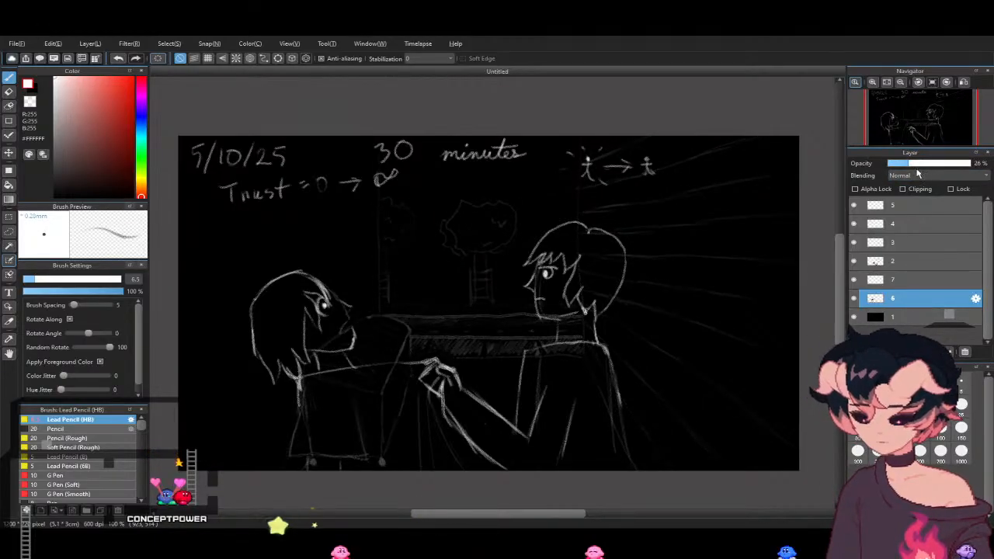
Clean up the left figure's torso lines on layer 2, hiding the black background layer 1 to check for stray patches and showing it again
{"action": "left_click", "coordinate": [893, 261]}
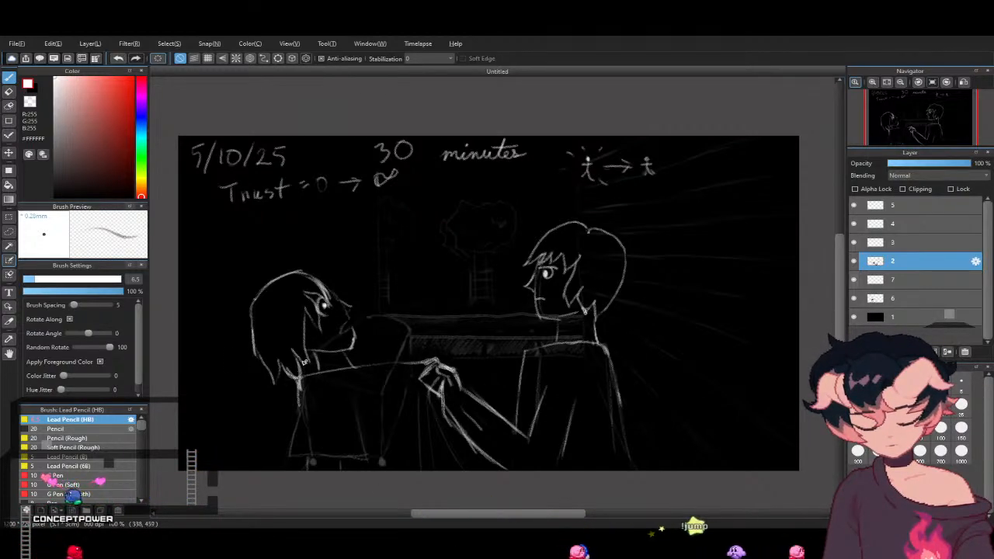
{"action": "key", "text": "e"}
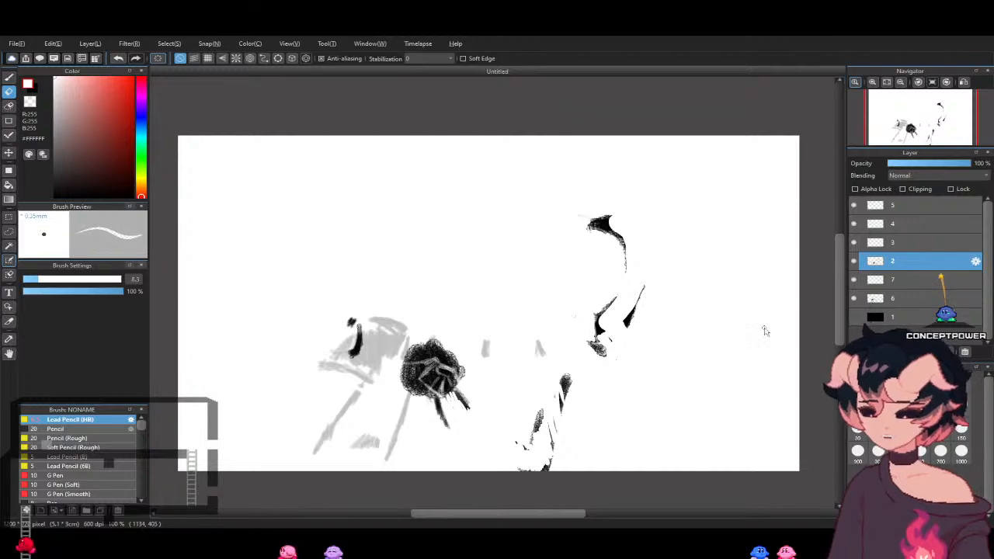
{"action": "left_click", "coordinate": [856, 317]}
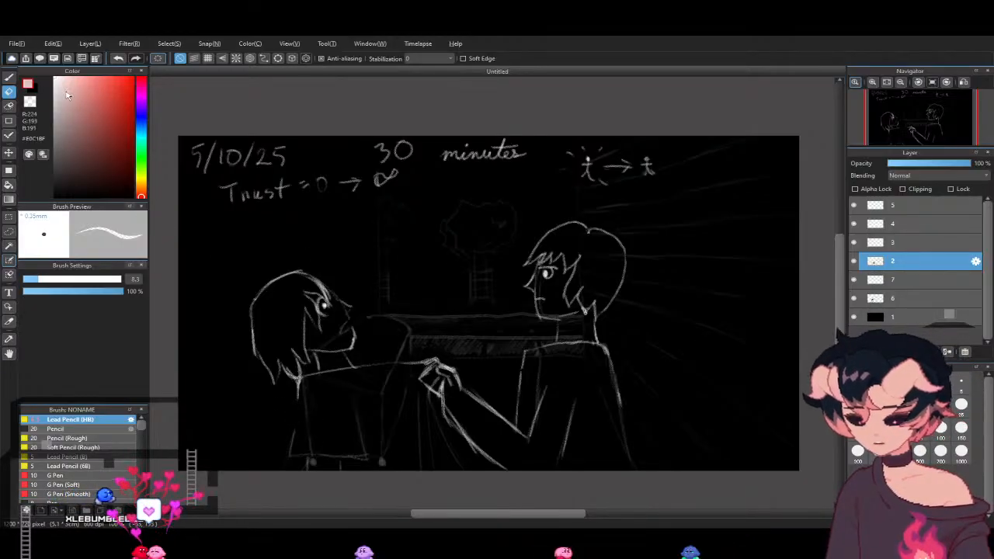
Erase the squared front corner of the right figure's near shoulder and start redrawing it with the white pencil
{"action": "key", "text": "b"}
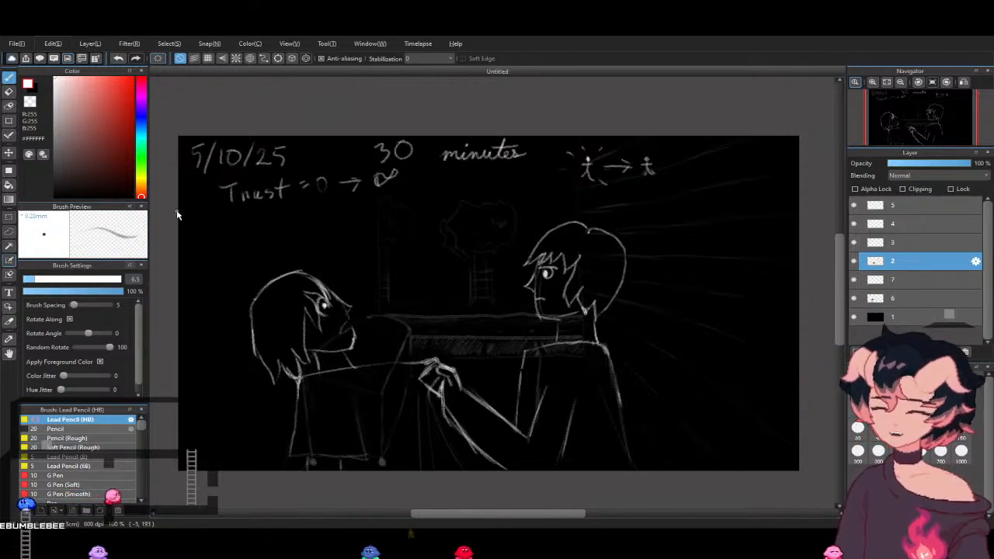
{"action": "left_click", "coordinate": [9, 91]}
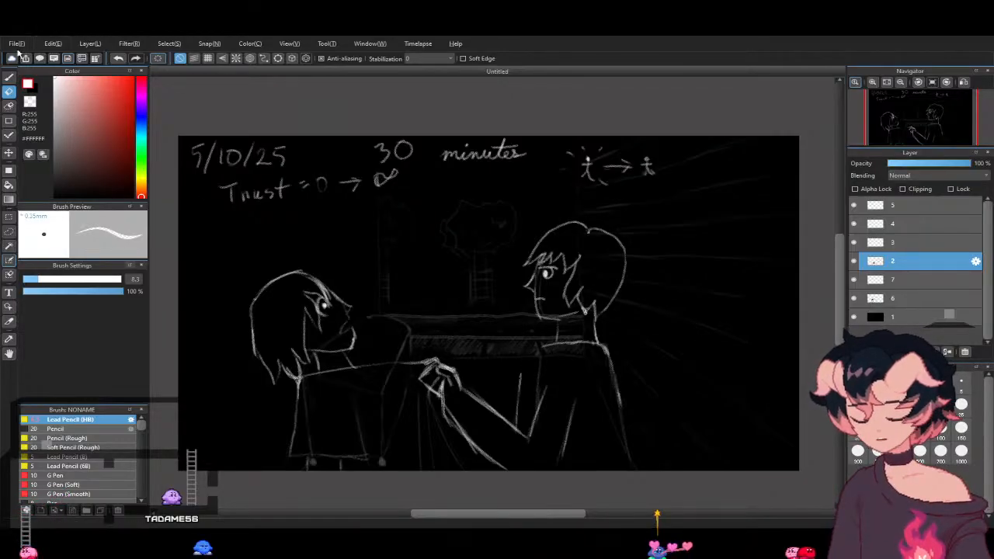
{"action": "left_click", "coordinate": [13, 76]}
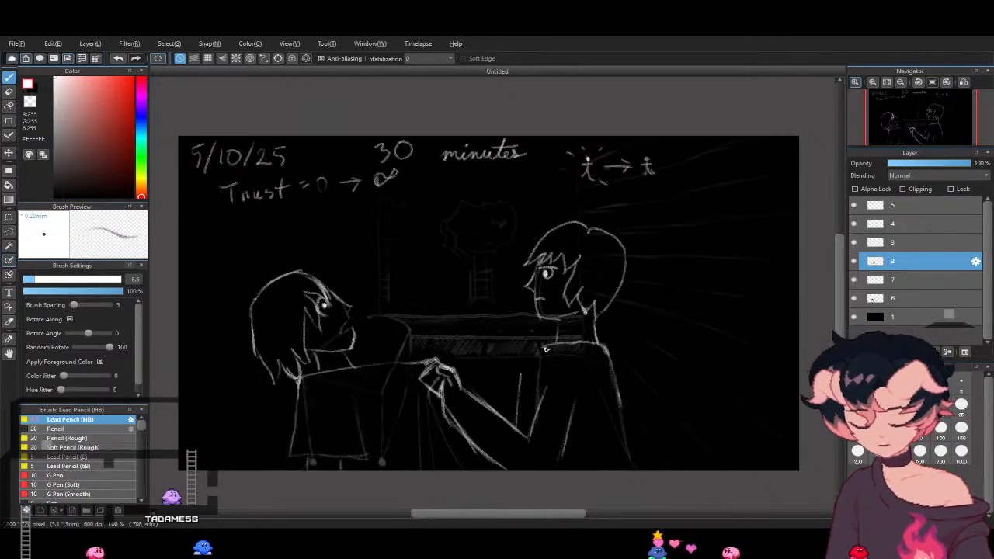